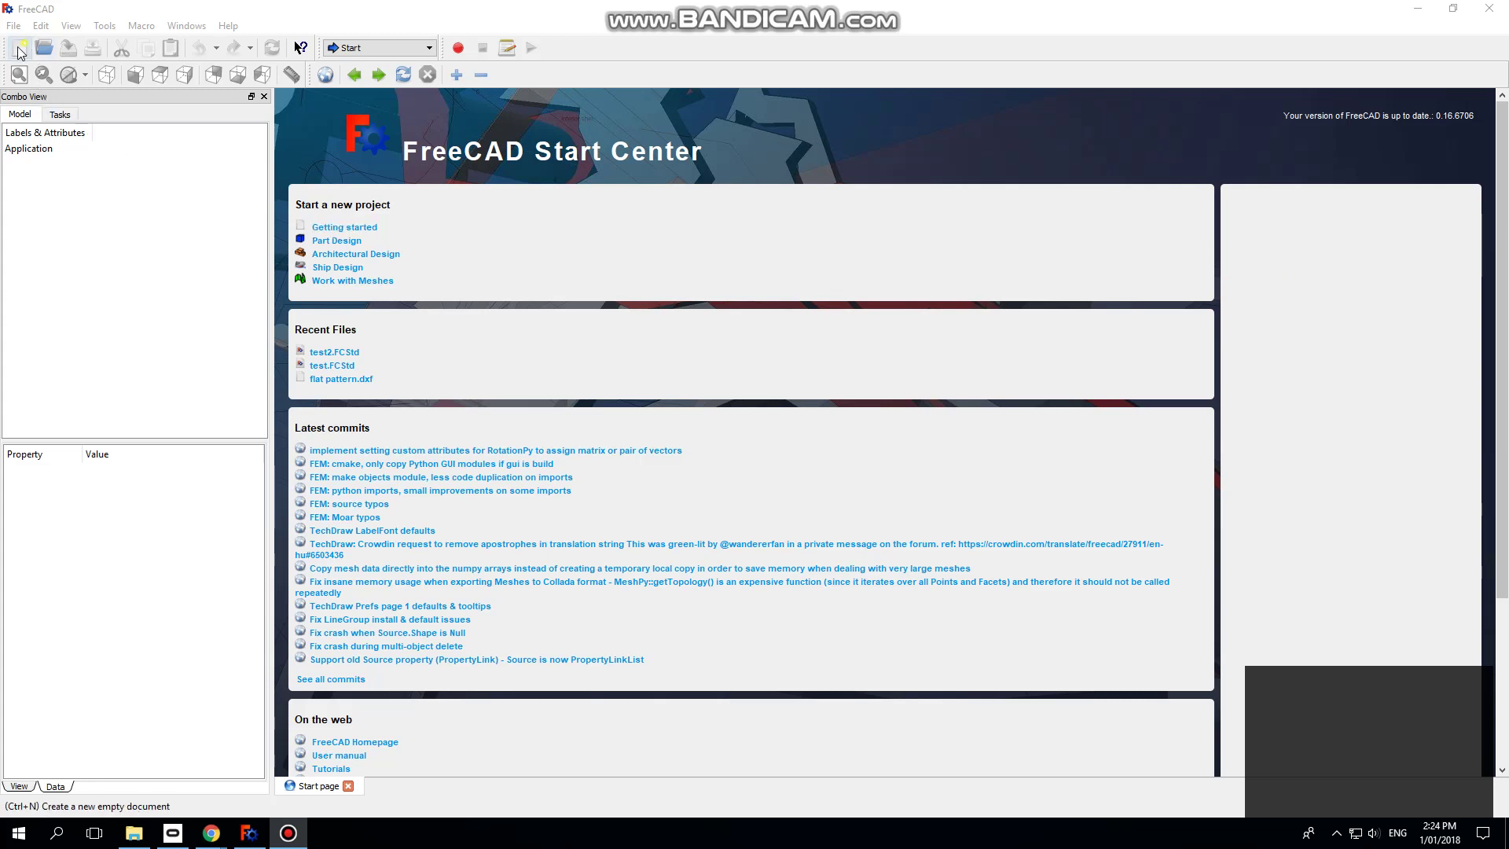
Step: Create a new empty Unnamed document from the toolbar
left_click(19, 48)
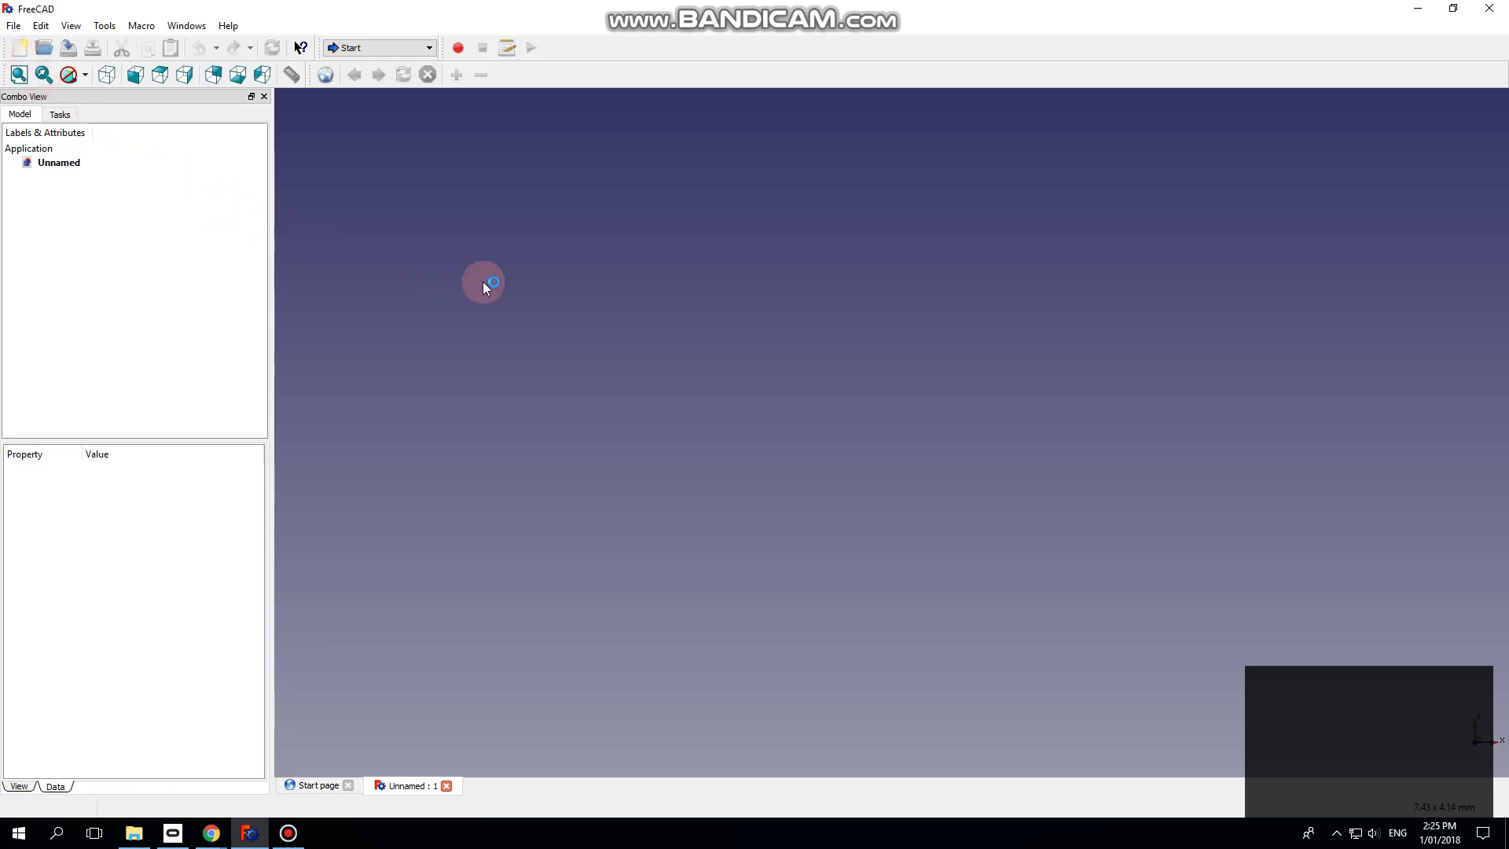
Step: Switch to the Draft workbench and start the Draft Point tool
left_click(431, 47)
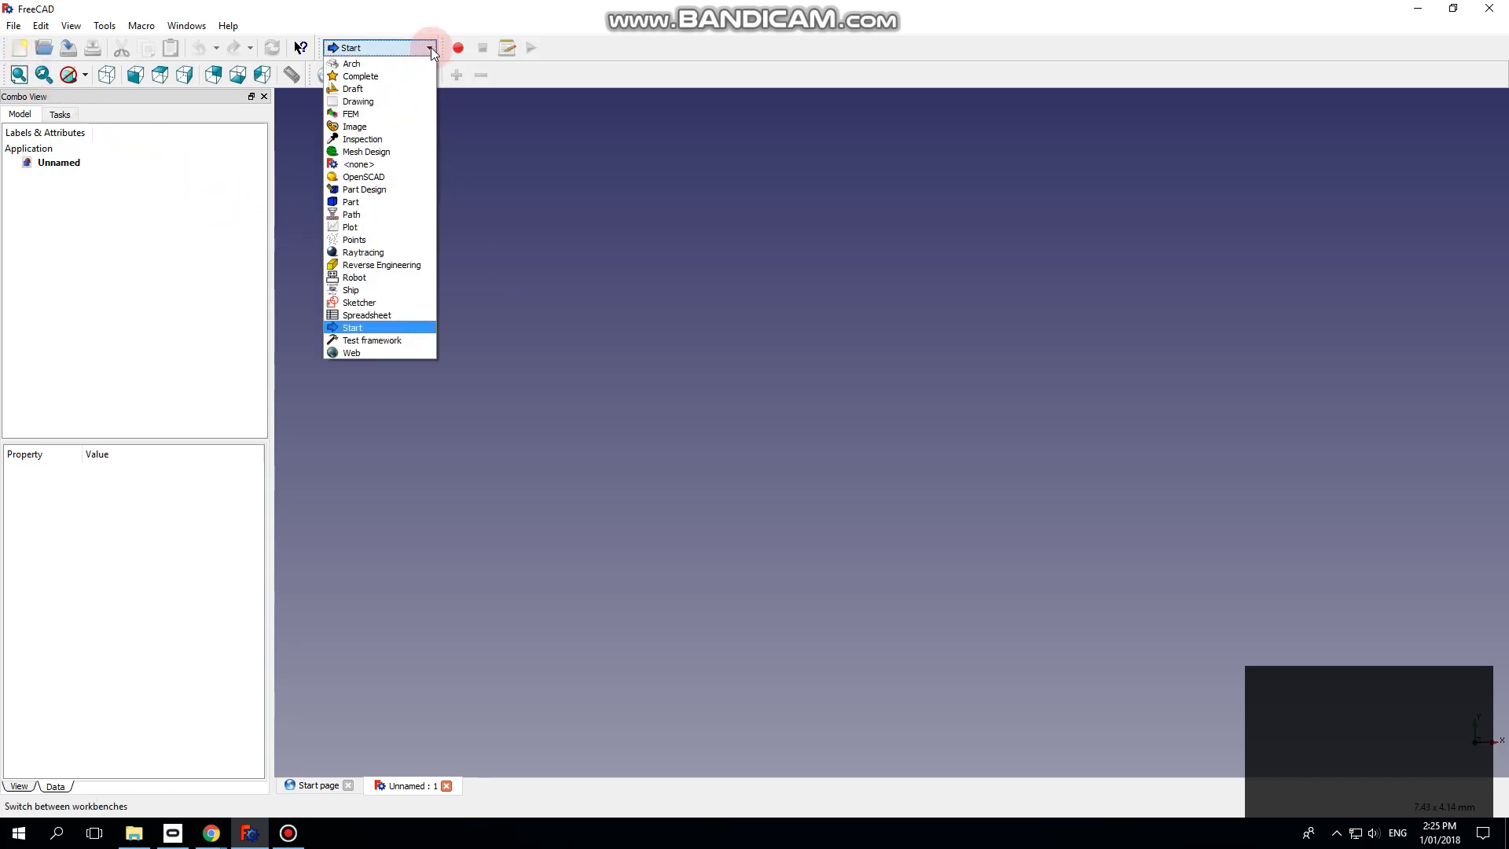
left_click(360, 88)
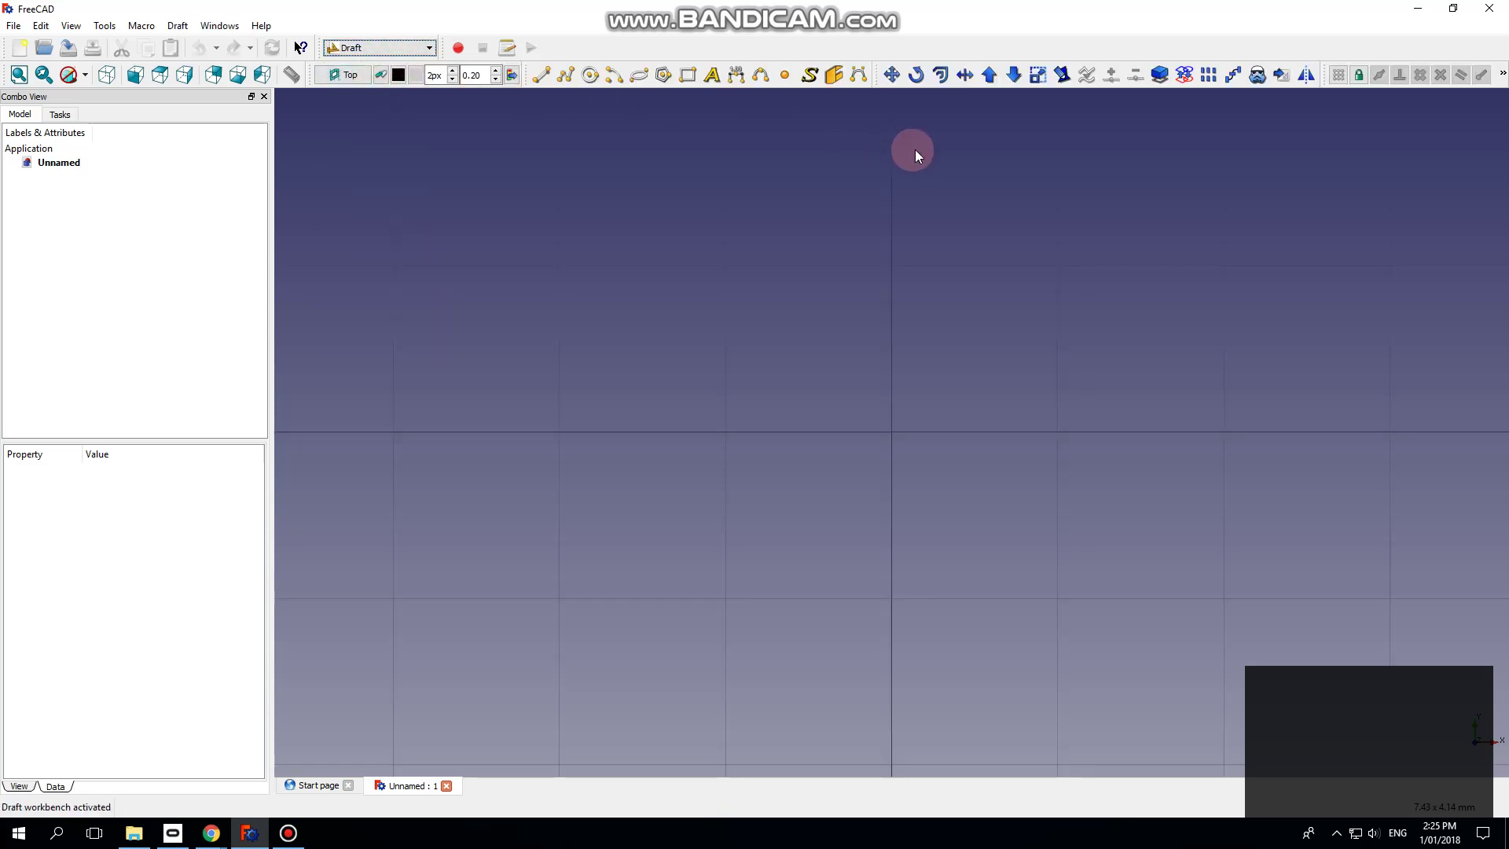
scroll(608, 531, "down", 5)
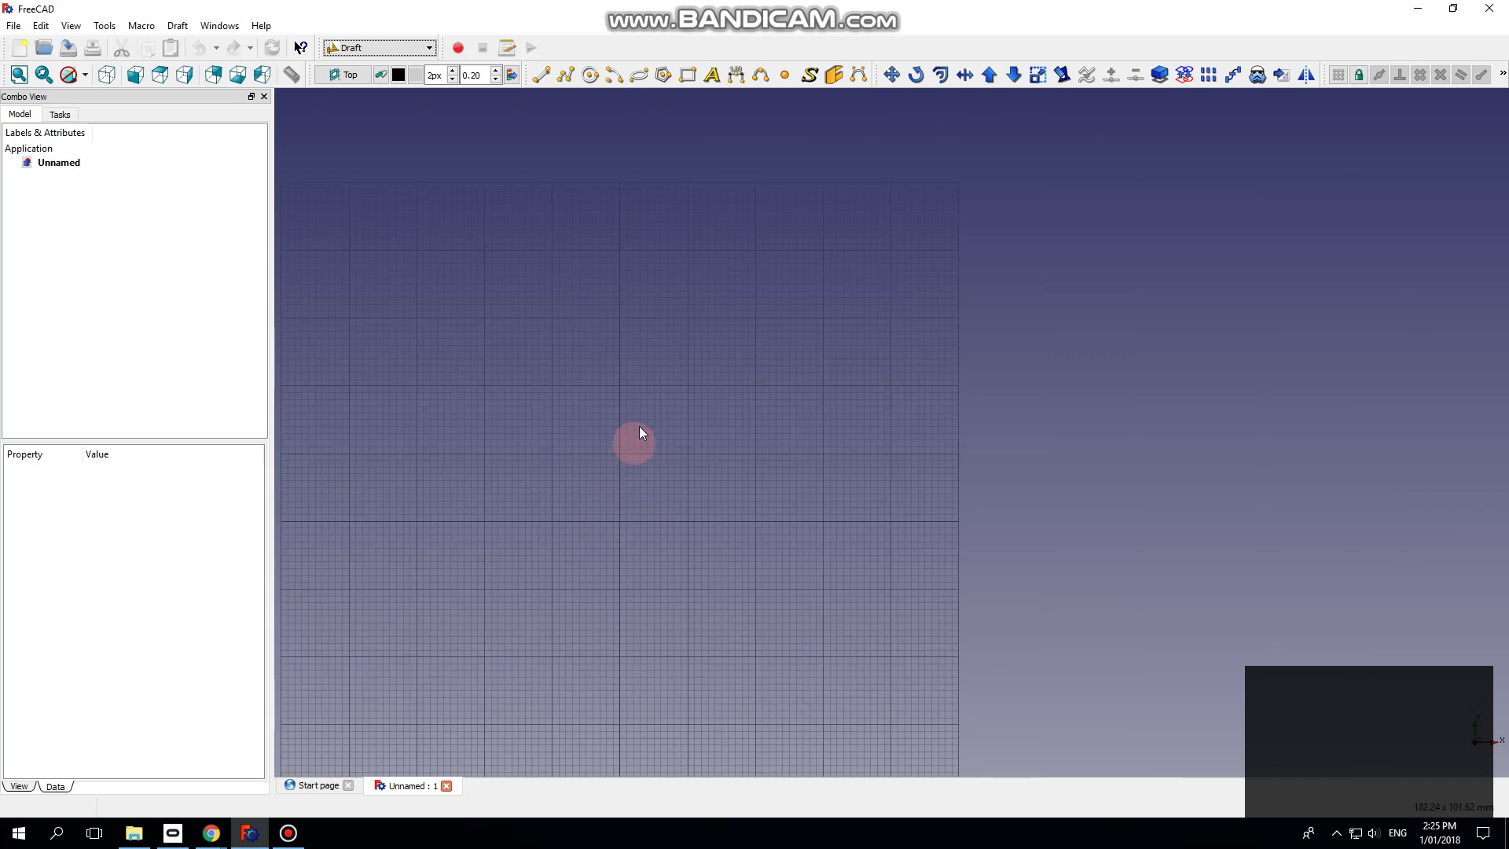
left_click(784, 75)
Step: With Continue mode on, place the first point at the origin (0, 0)
scroll(670, 276, "down", 1)
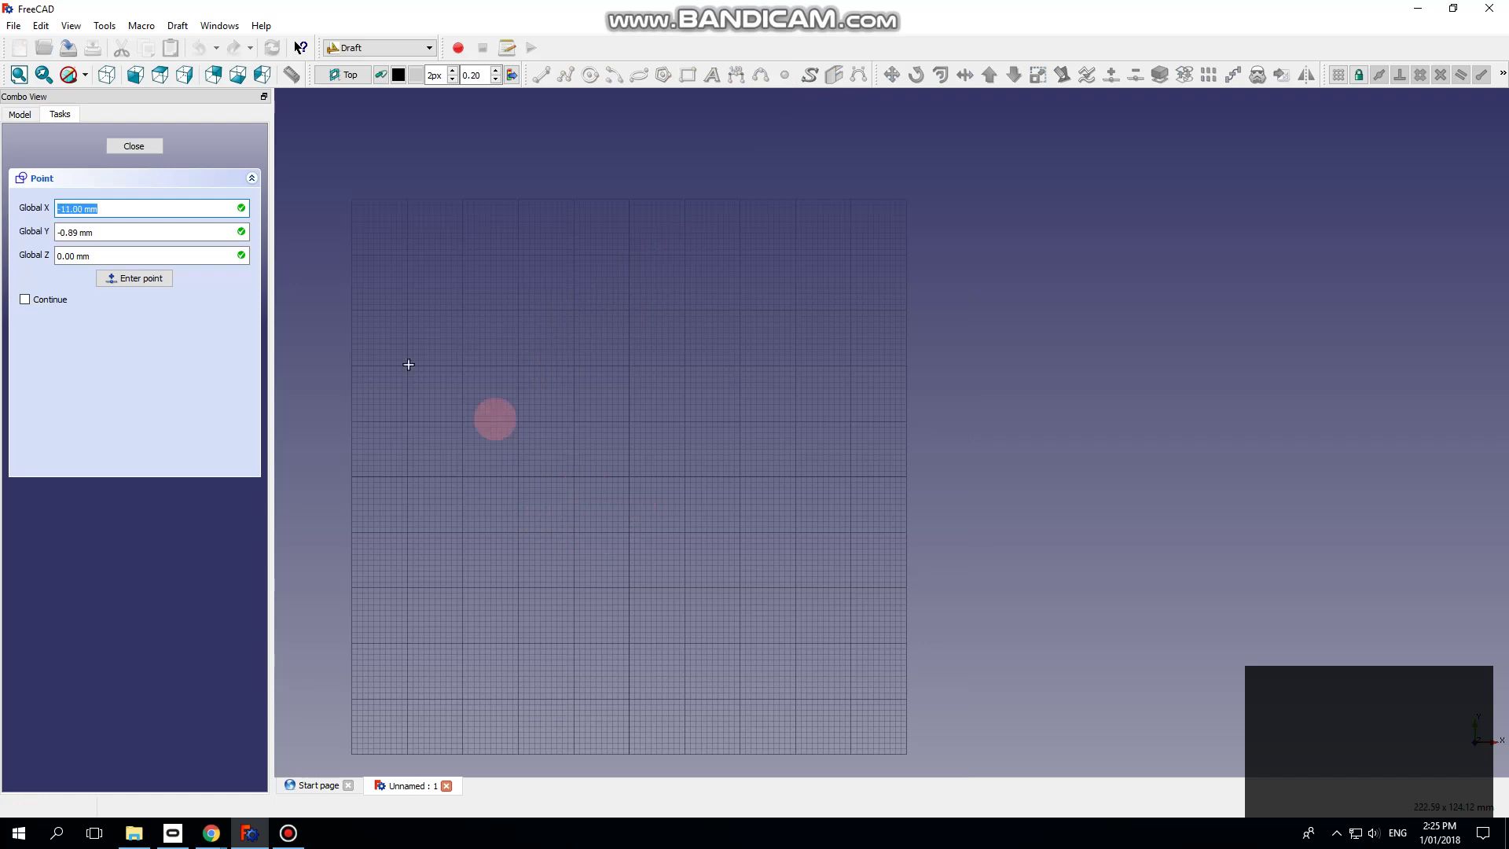
left_click_drag(110, 206, 12, 199)
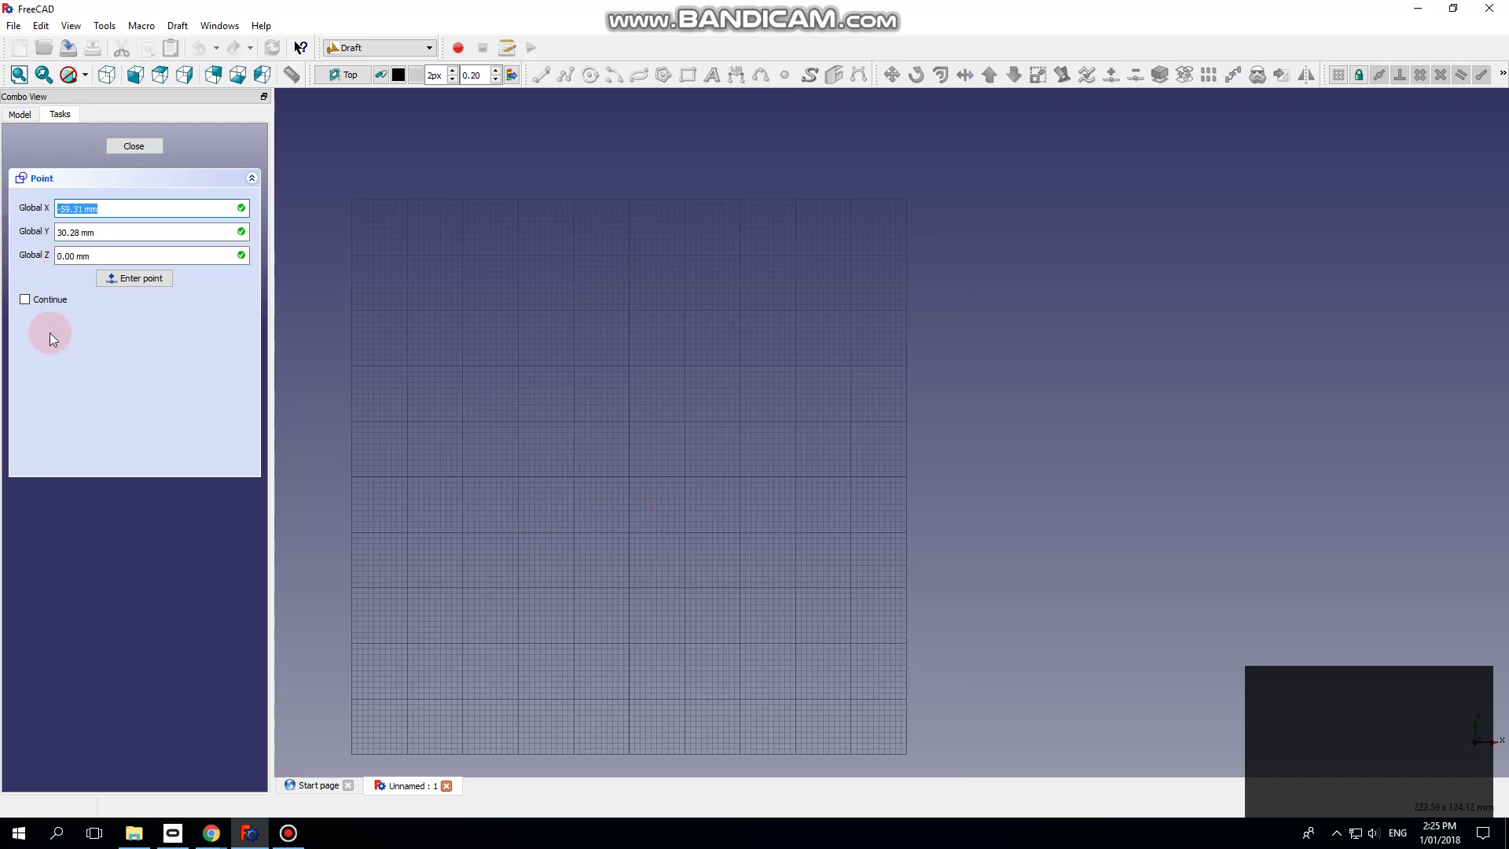
type("0")
key("Tab")
type("0")
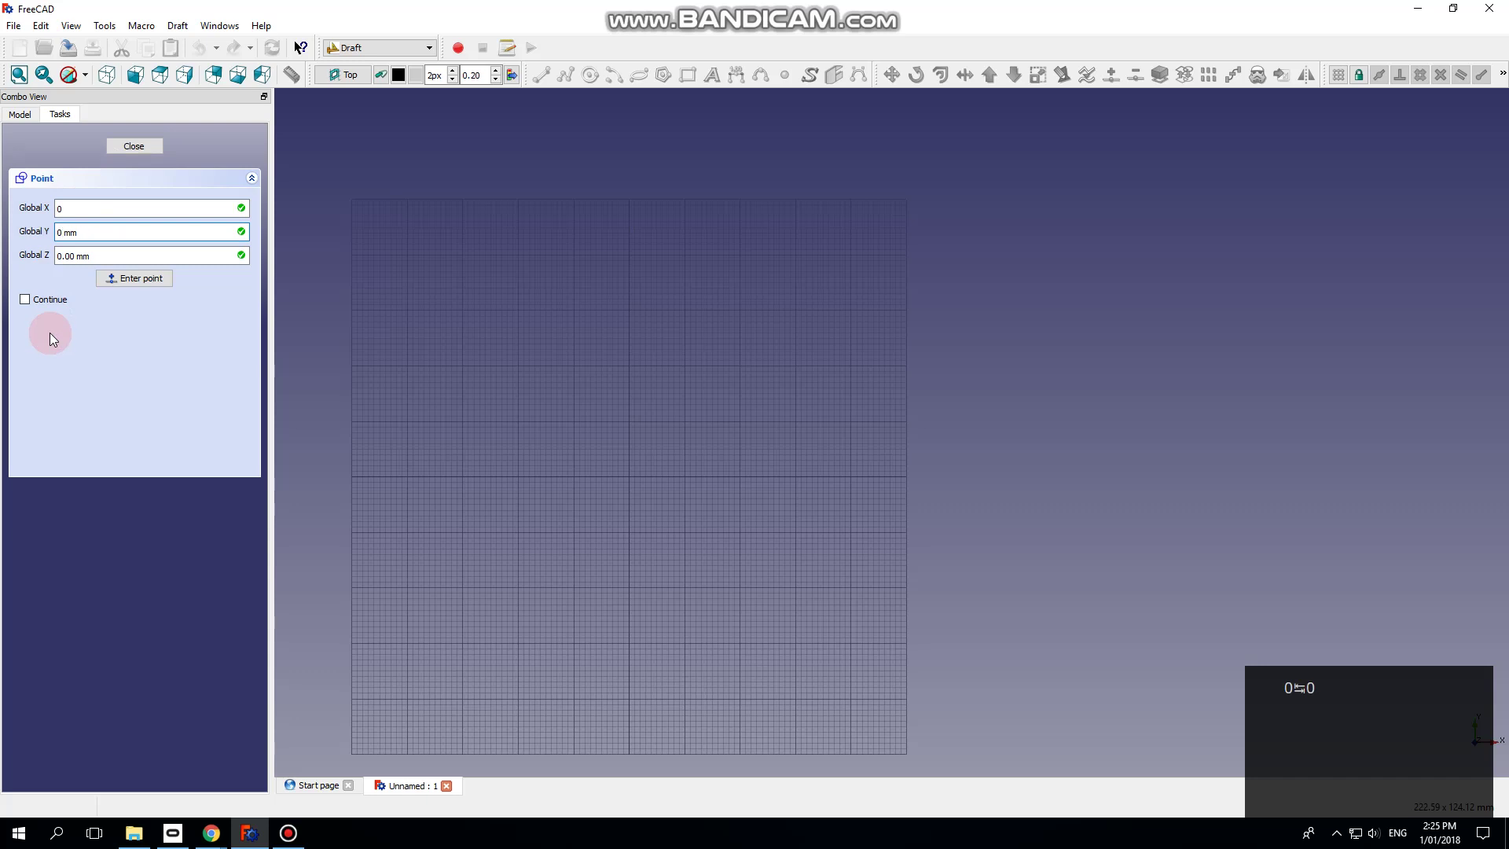
left_click(33, 304)
left_click(108, 255)
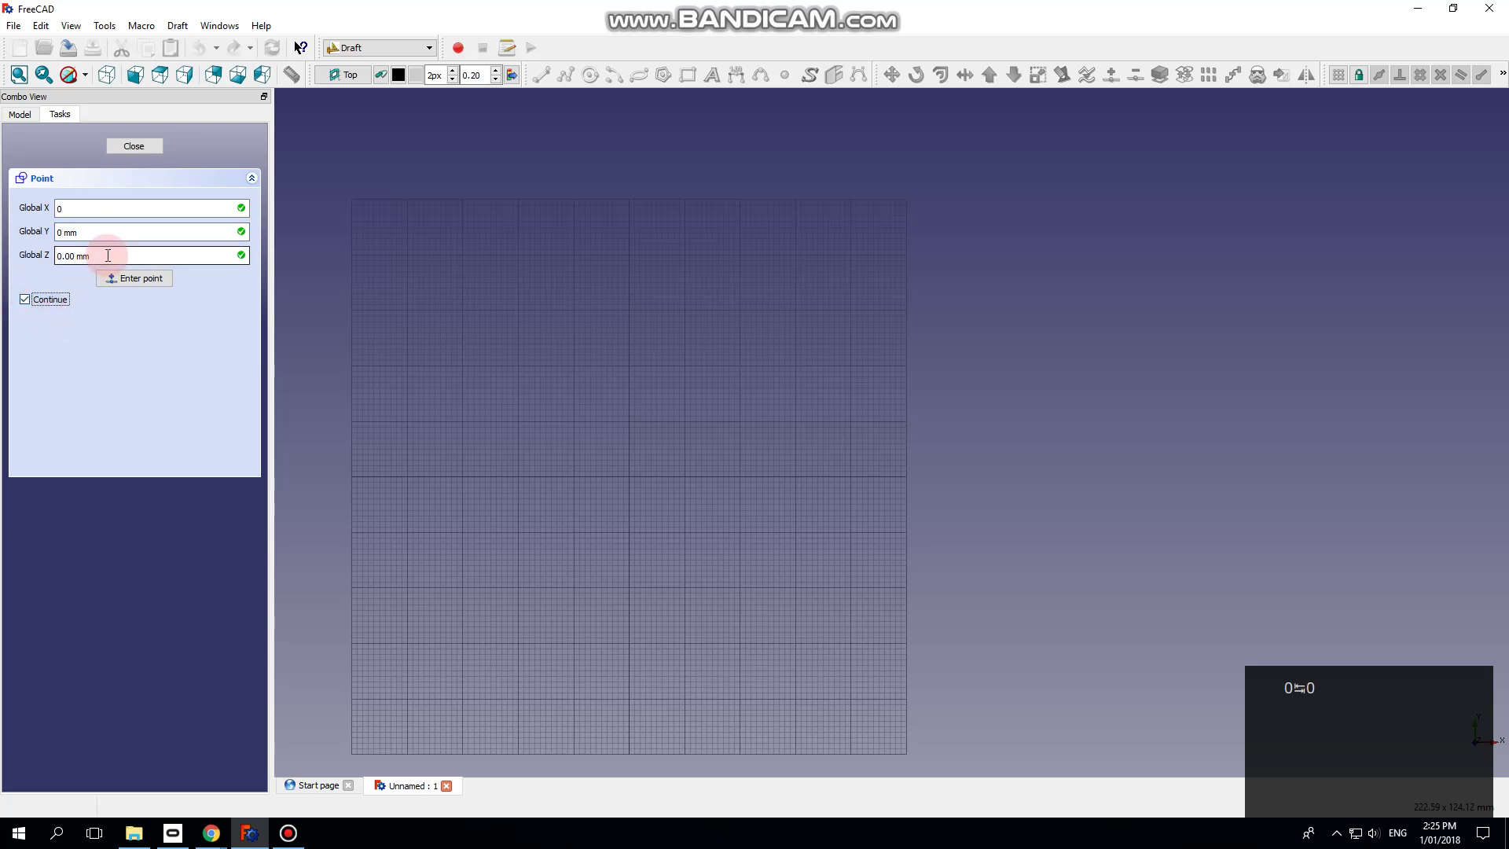
key("Return")
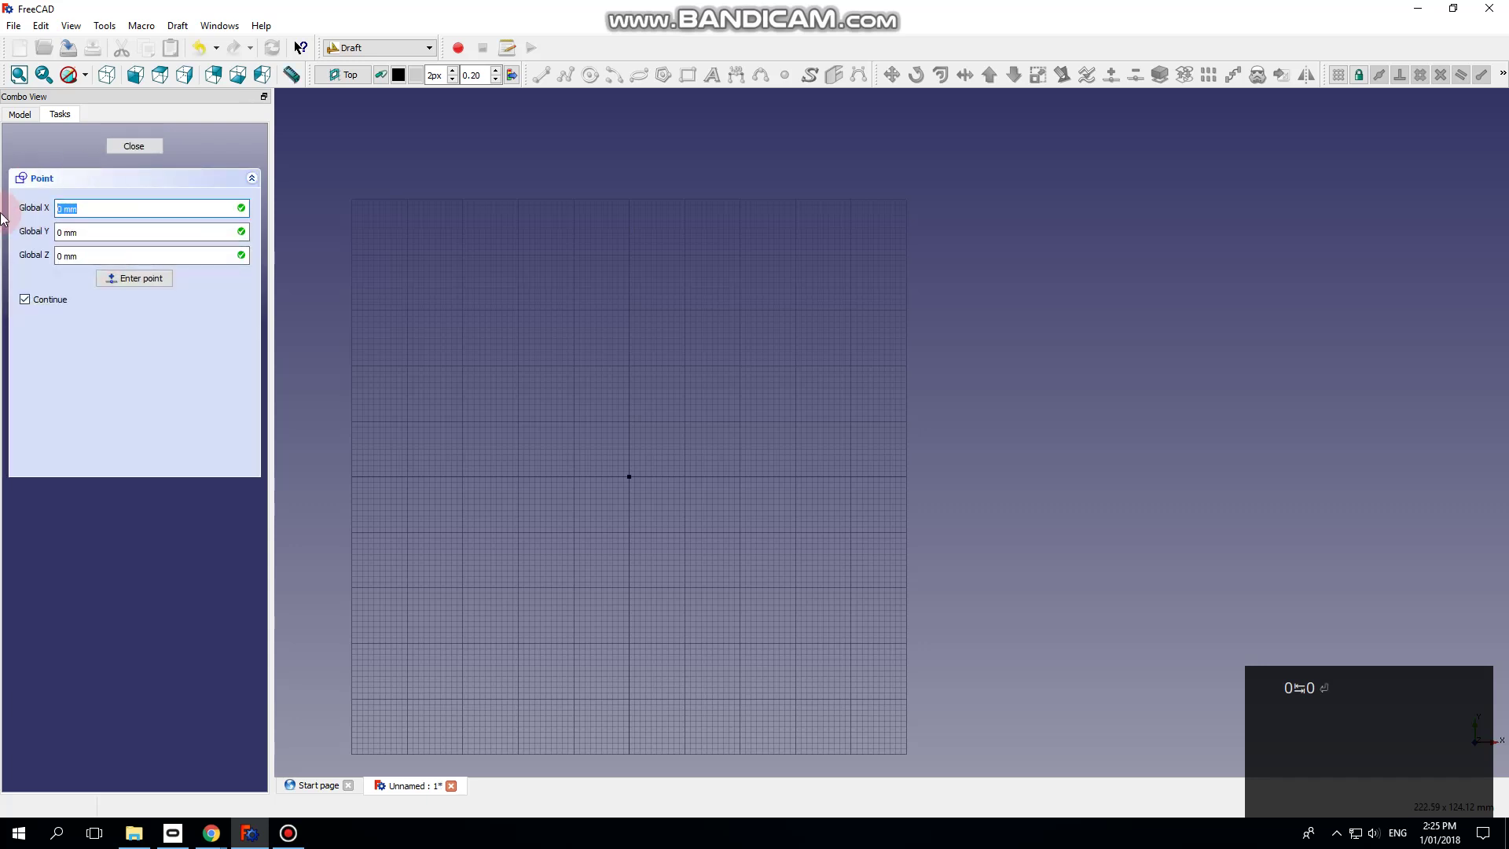
Step: Place the second and third points at (60, 0) and (60, 70)
type("60")
key("Tab")
key("Tab")
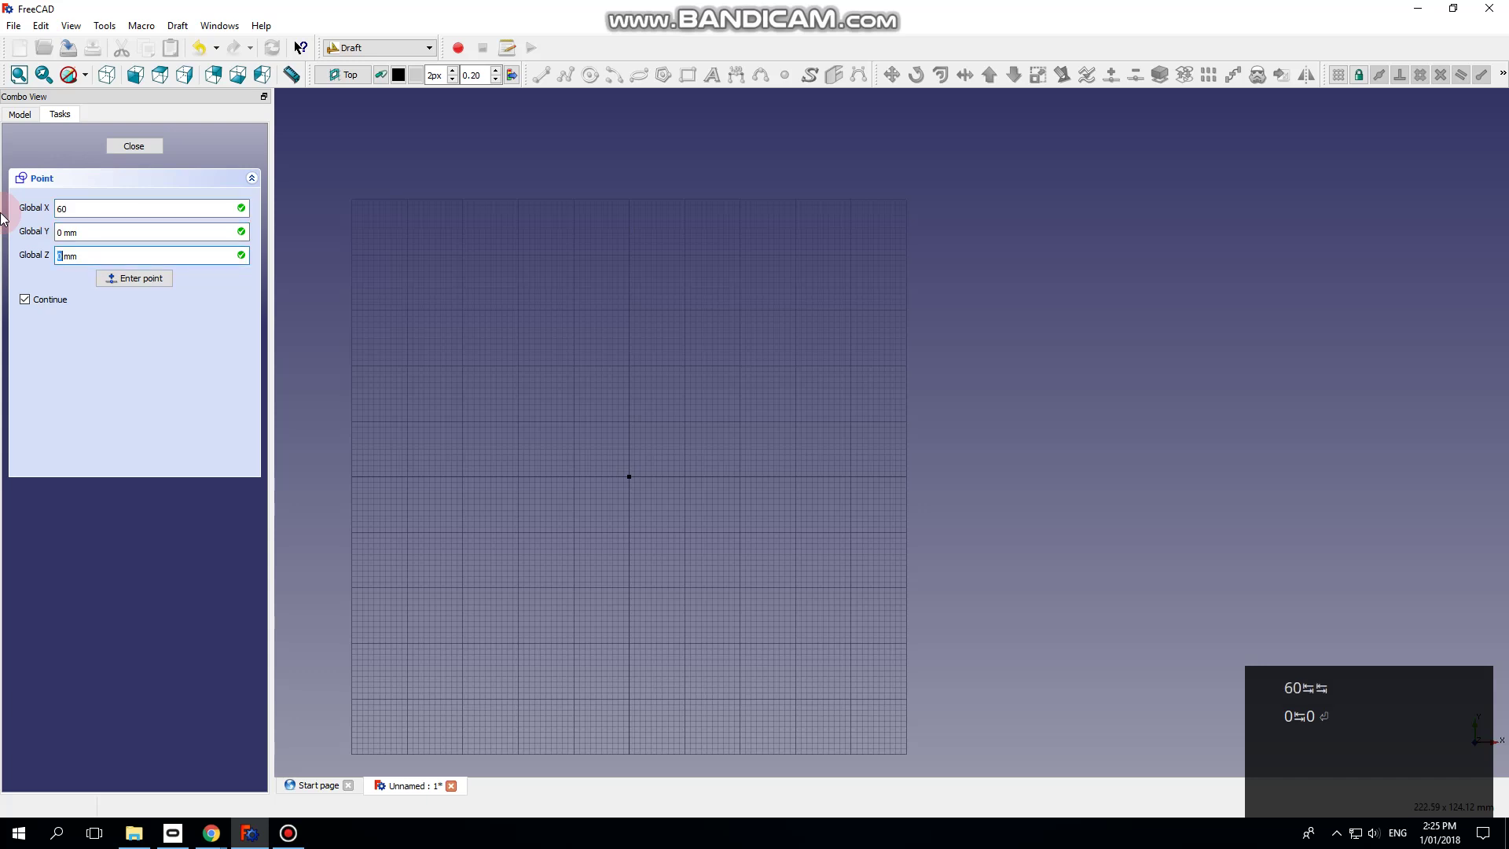
key("Return")
scroll(508, 351, "down", 2)
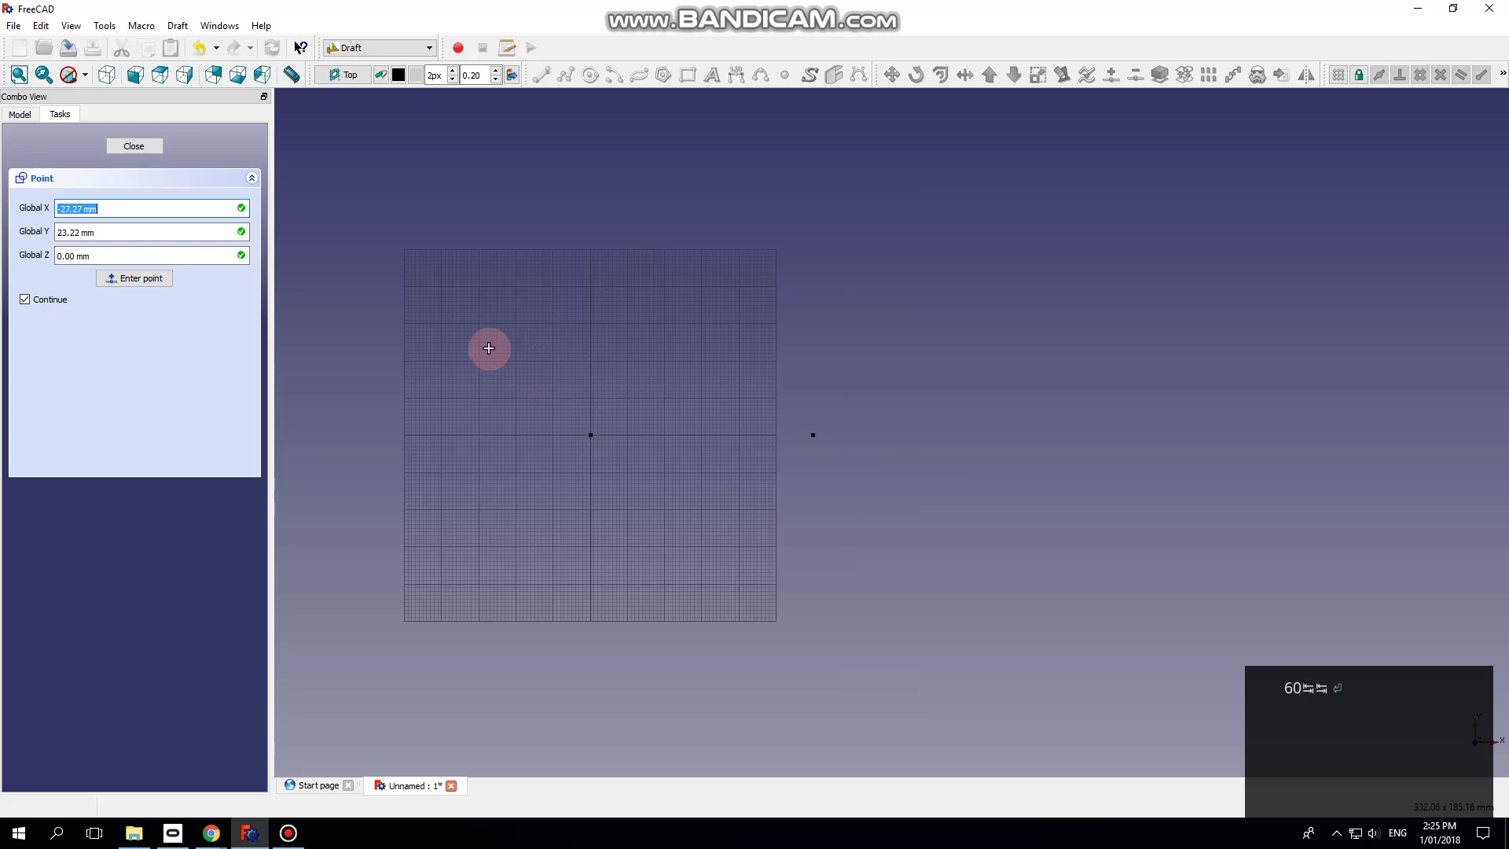
type("60")
key("Tab")
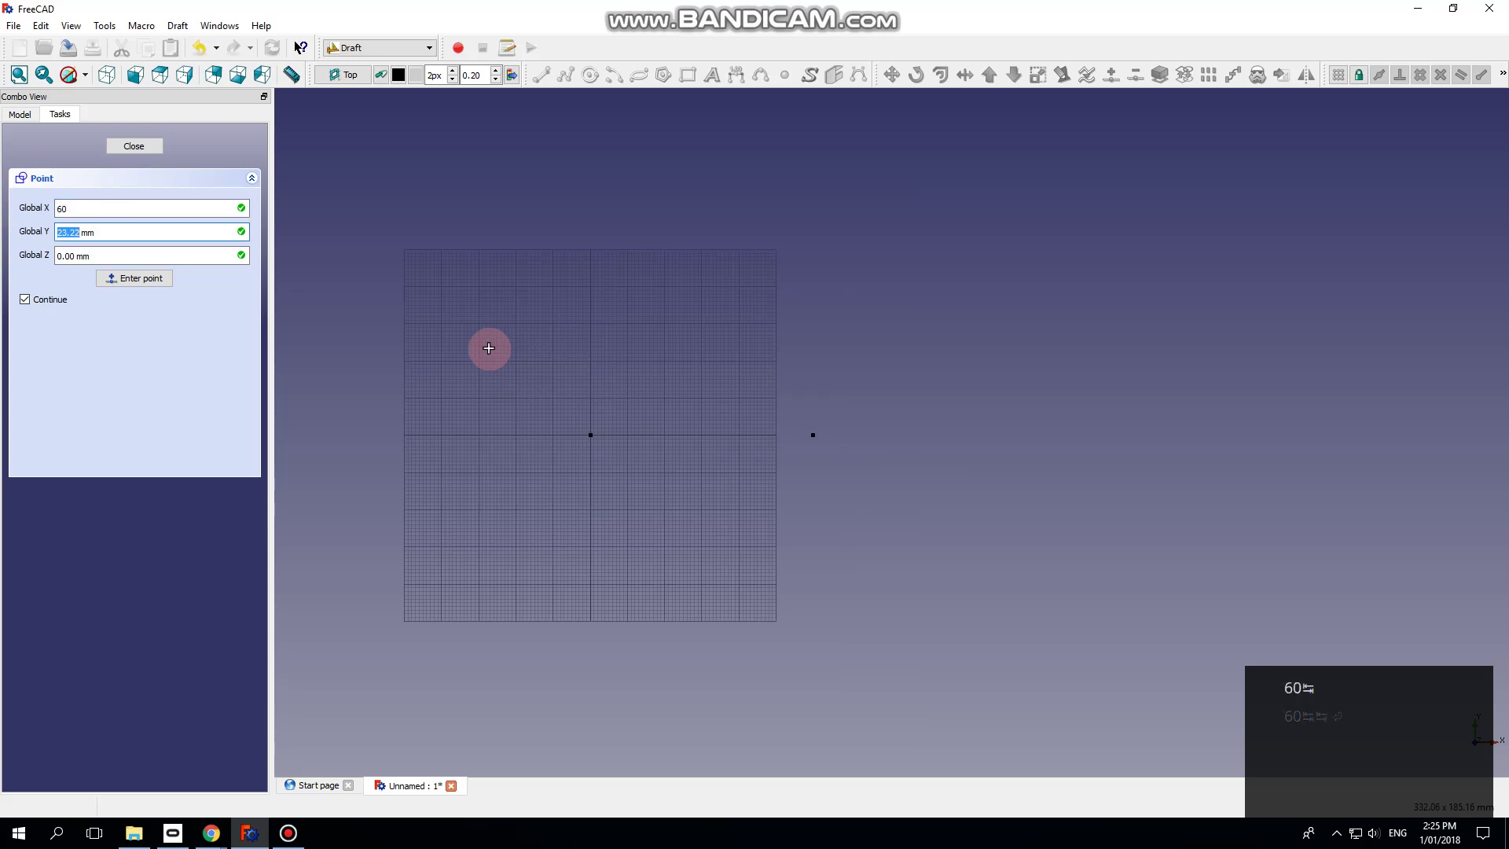
type("70")
key("Tab")
key("Return")
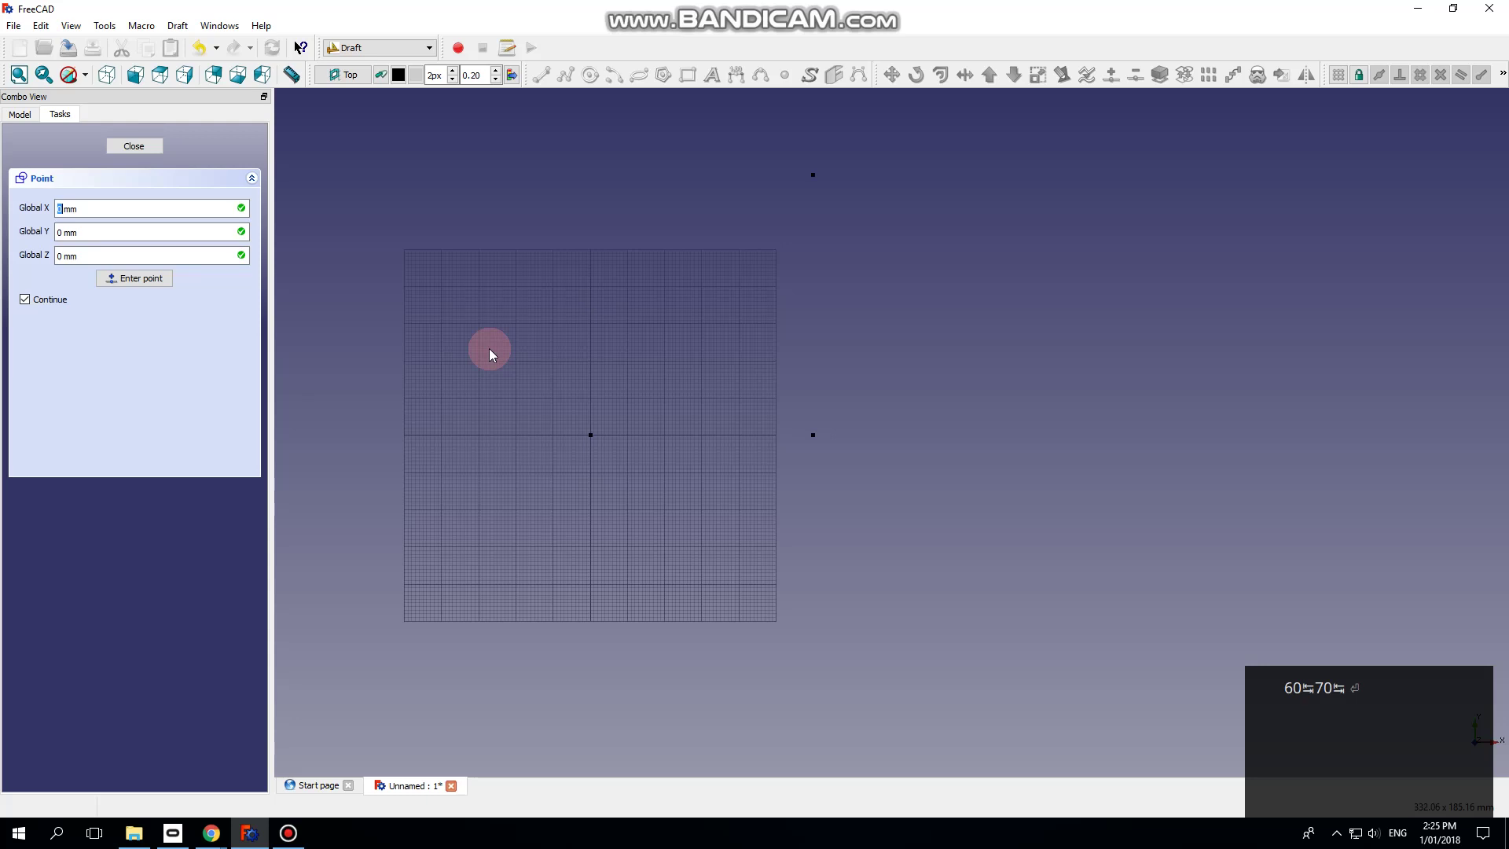
Step: Place the fourth point at (0, 70) and close the Point task
scroll(489, 347, "down", 1)
scroll(558, 226, "up", 1)
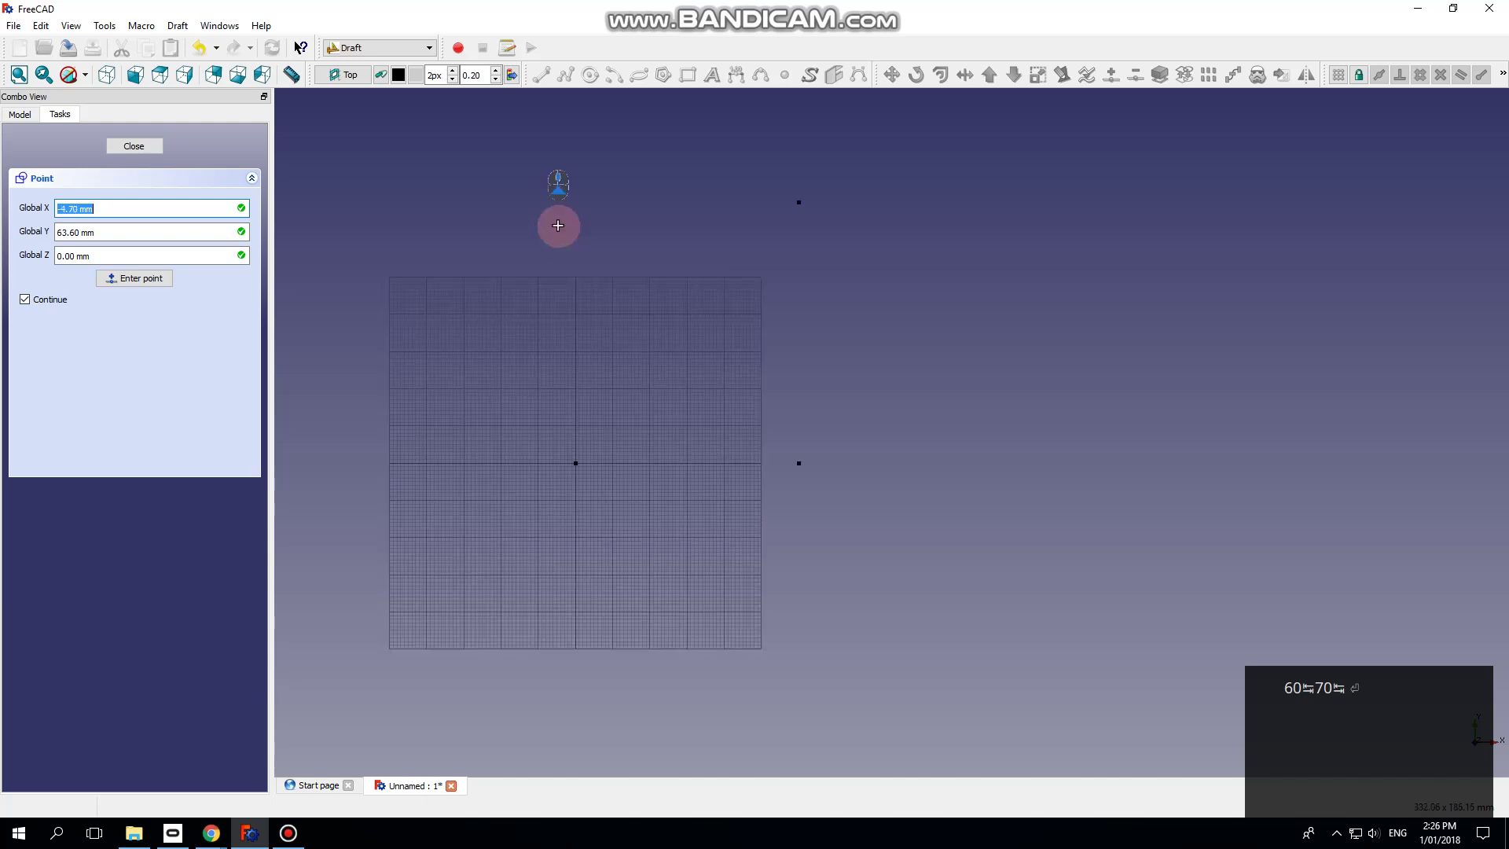
left_click(108, 208)
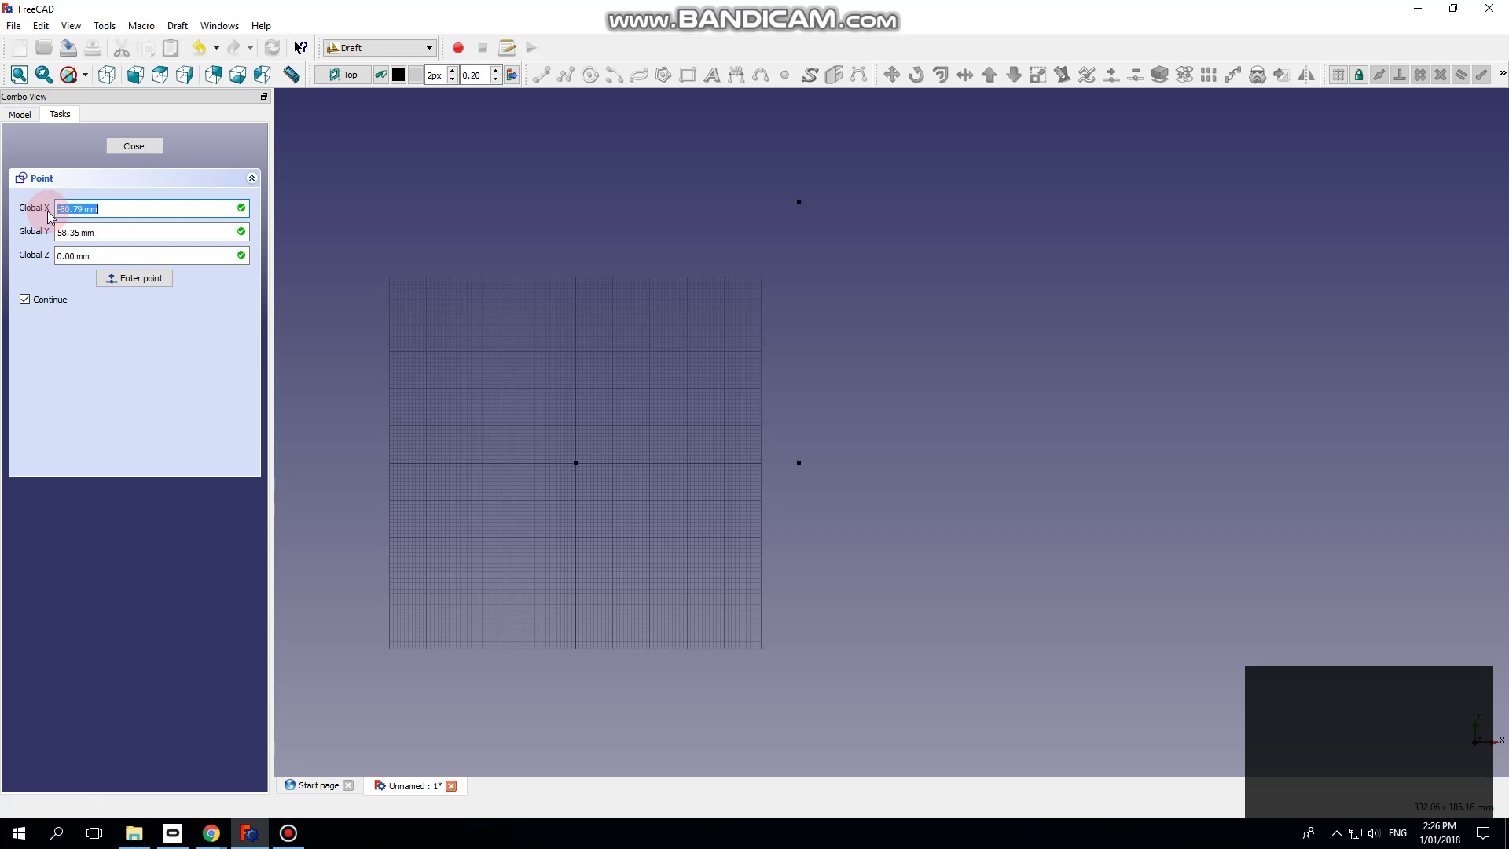
type("0")
key("Tab")
type("70")
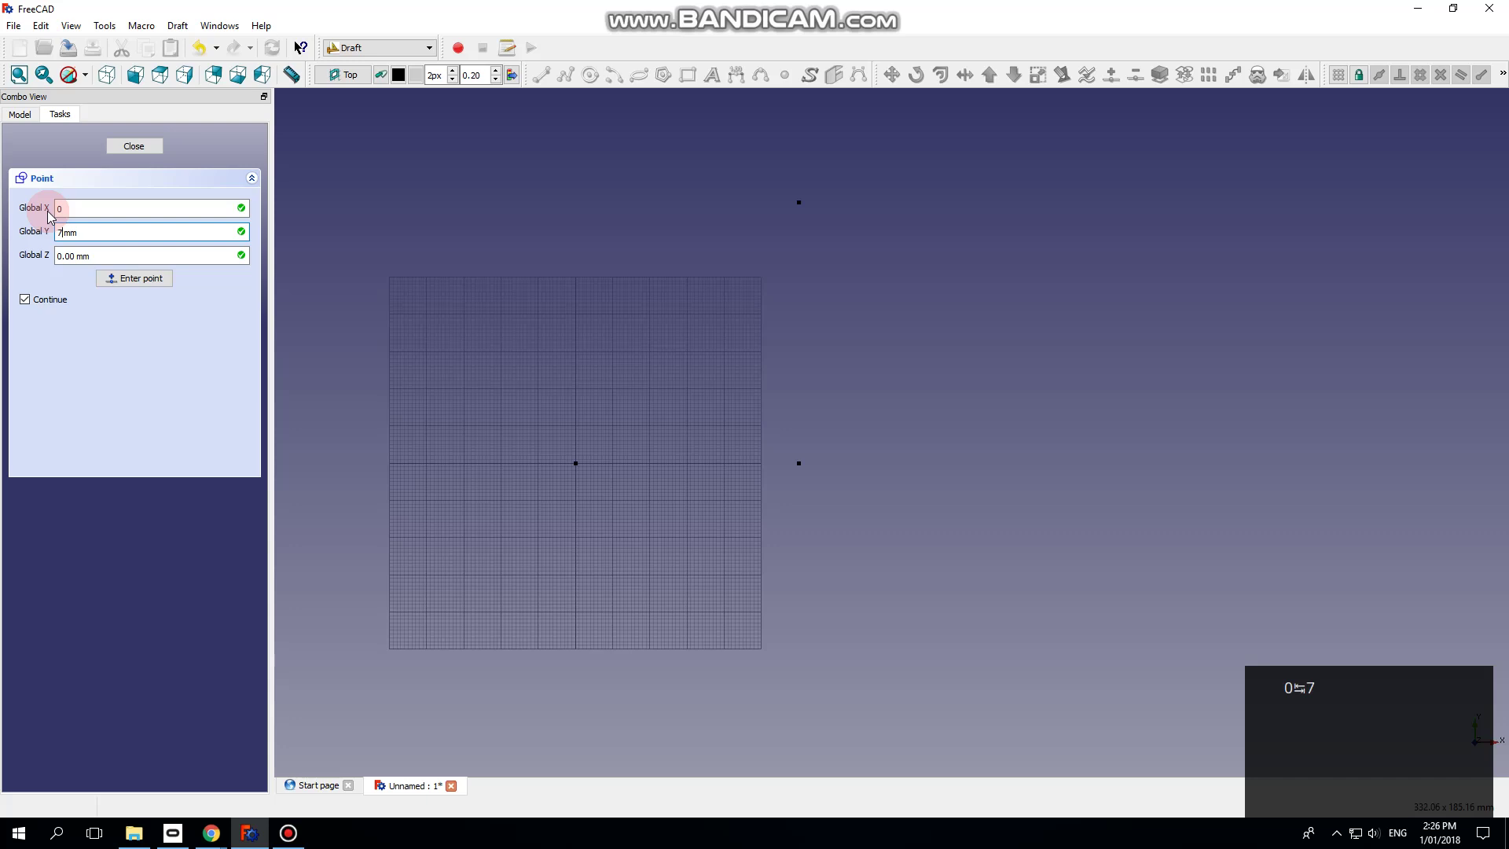
key("Return")
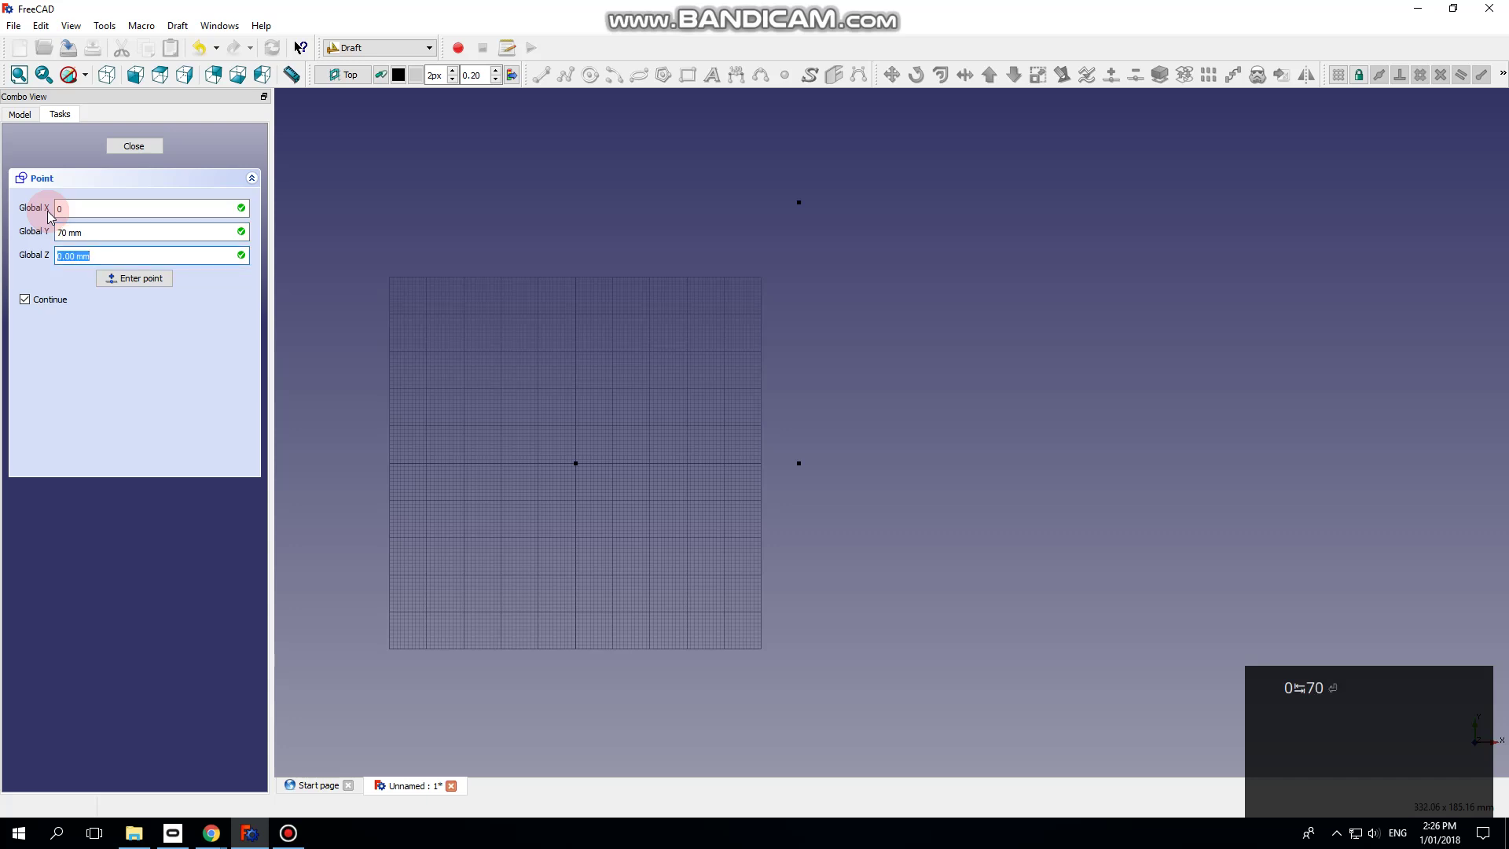
key("Return")
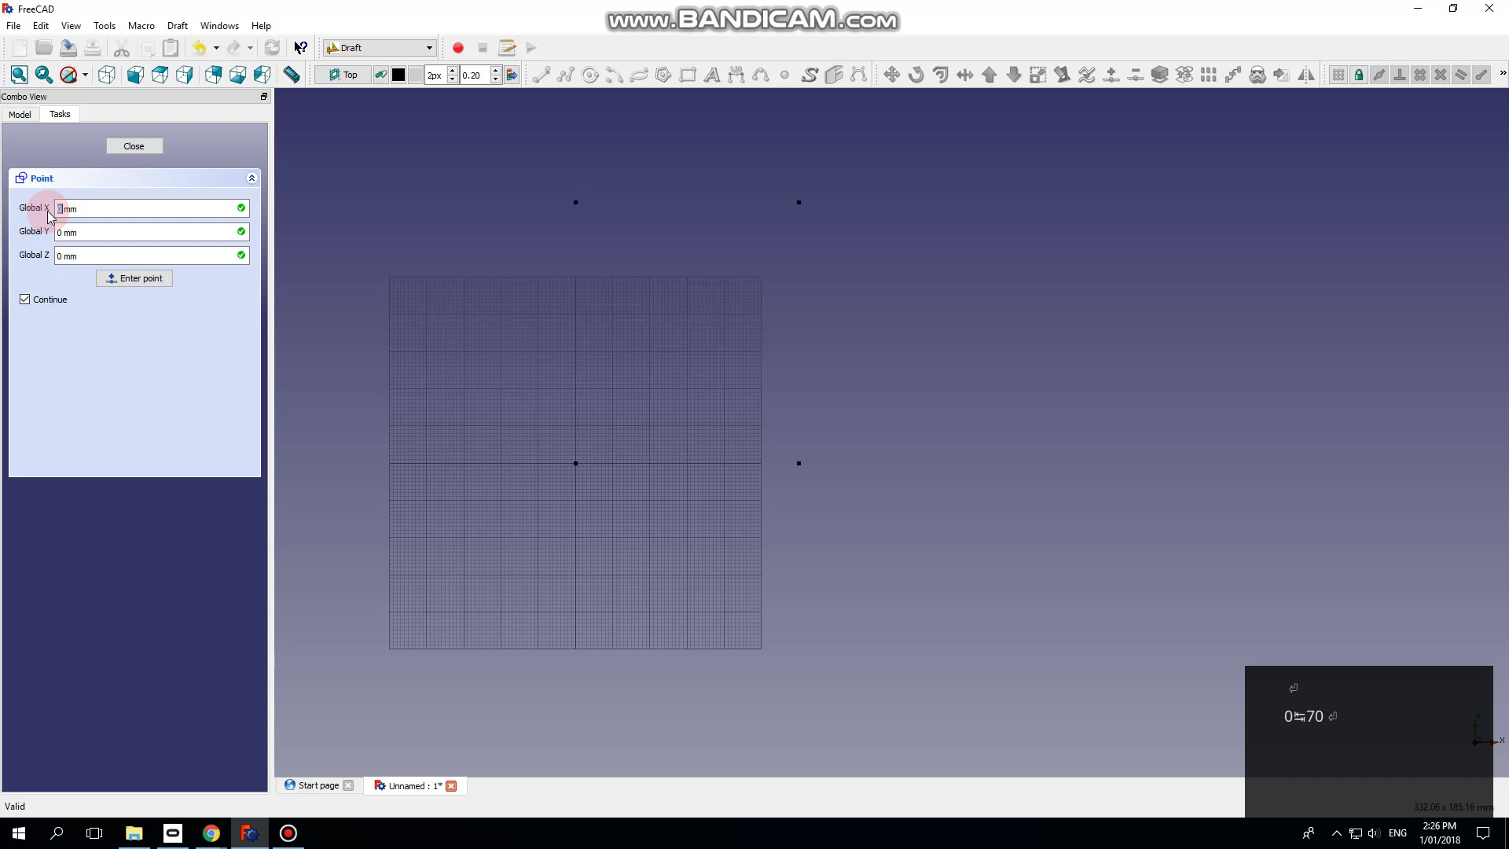
left_click(133, 146)
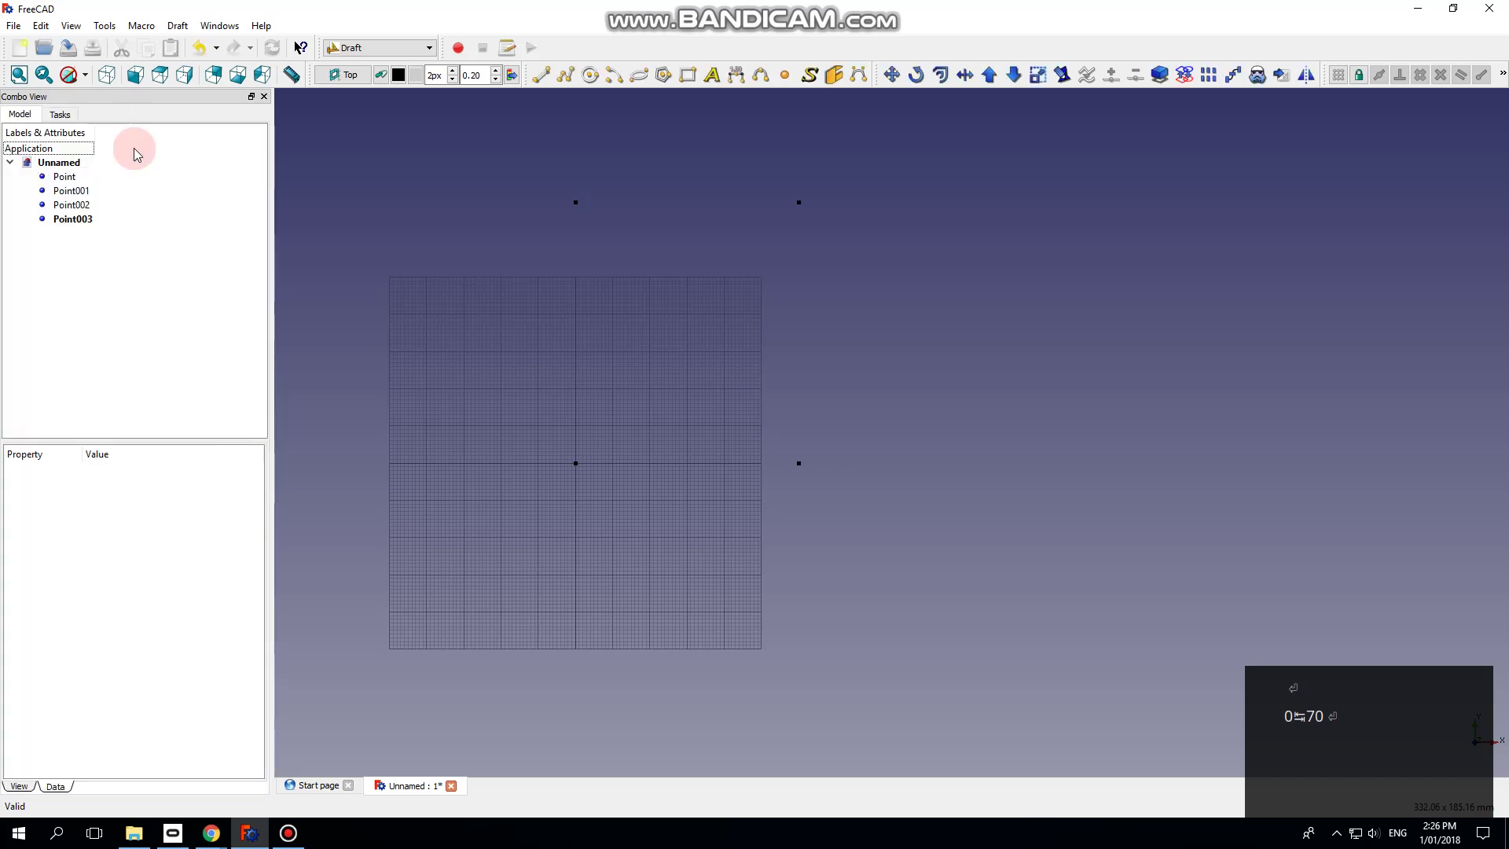
scroll(710, 519, "down", 3)
scroll(685, 396, "up", 3)
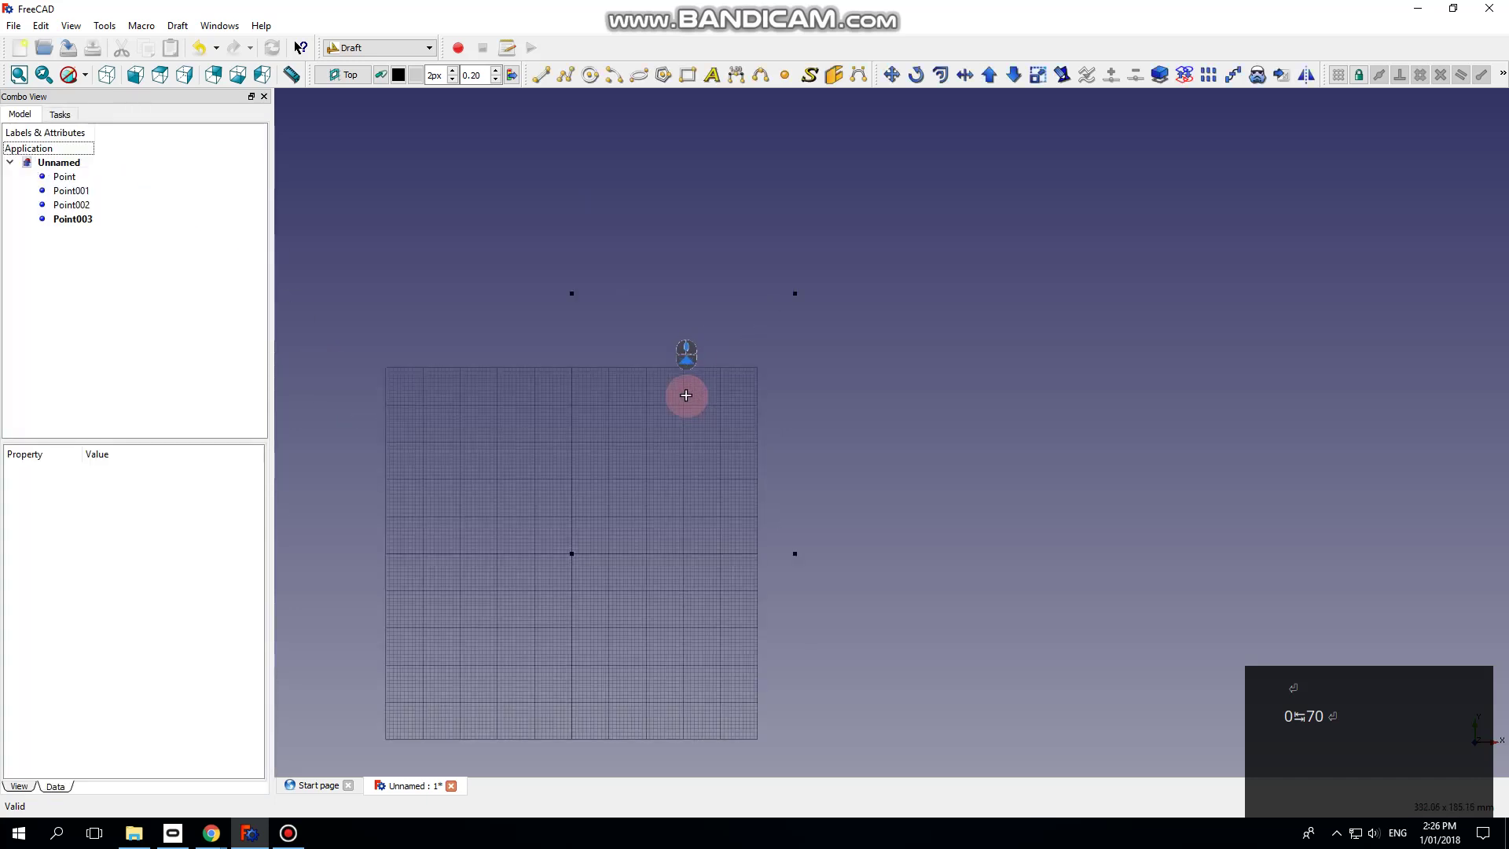
scroll(597, 377, "up", 1)
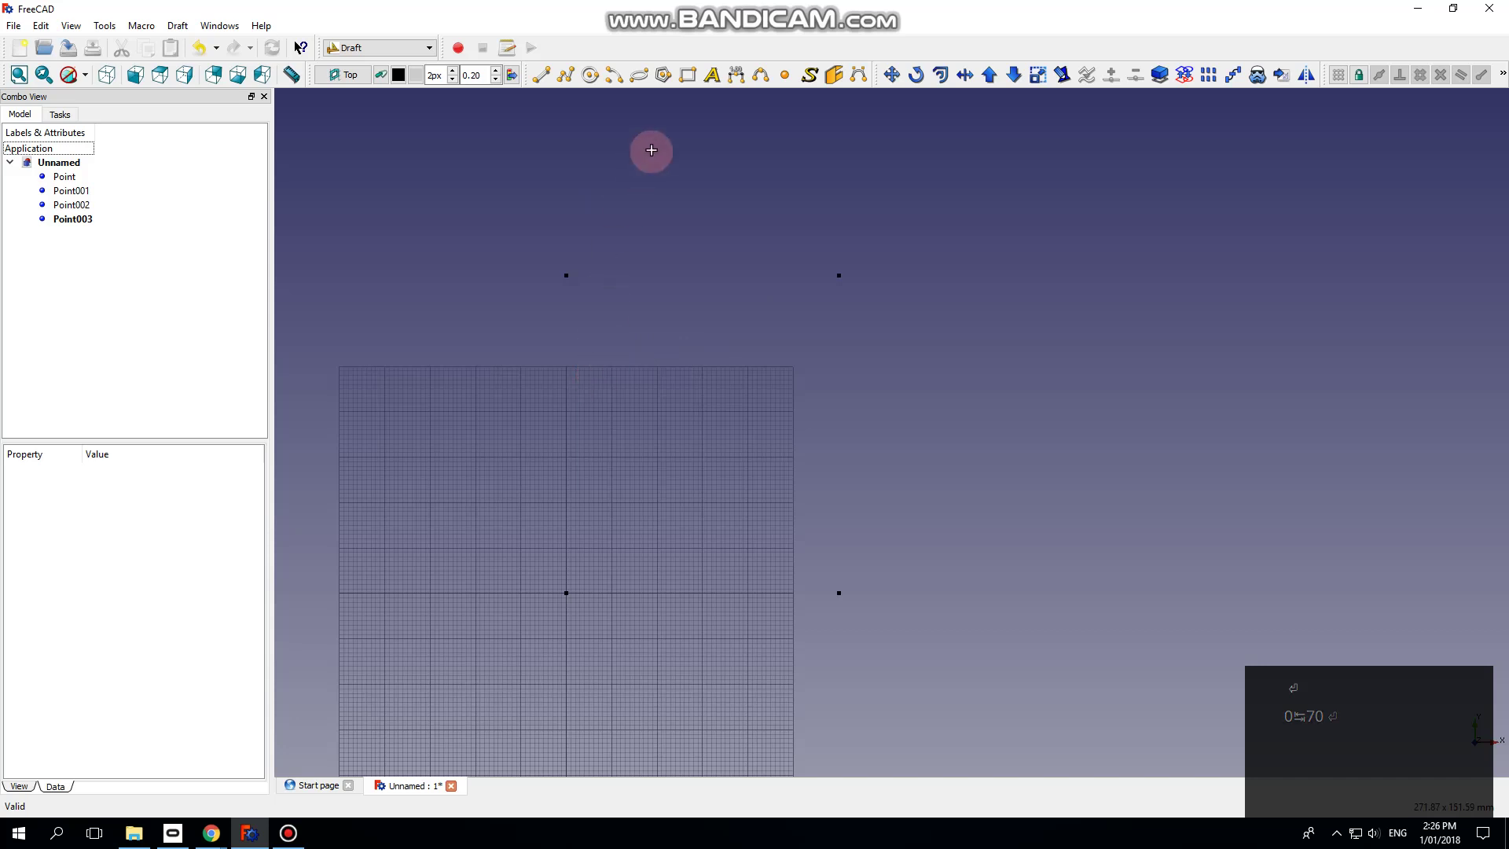
Step: Start a Draft Polygon with centre 30, 25, 50 and 24 sides
left_click(664, 76)
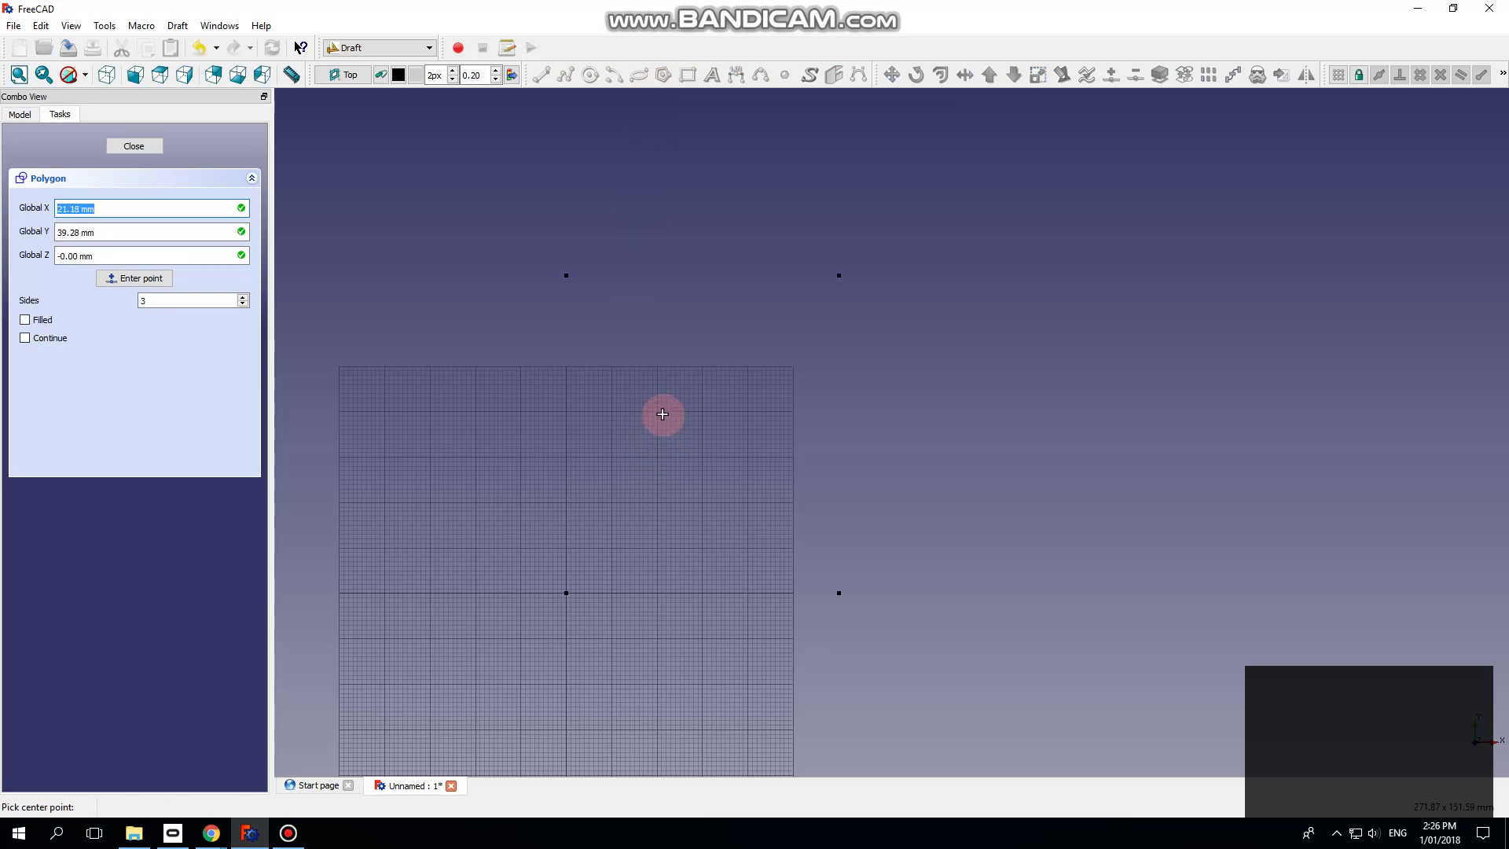
type("30")
key("Tab")
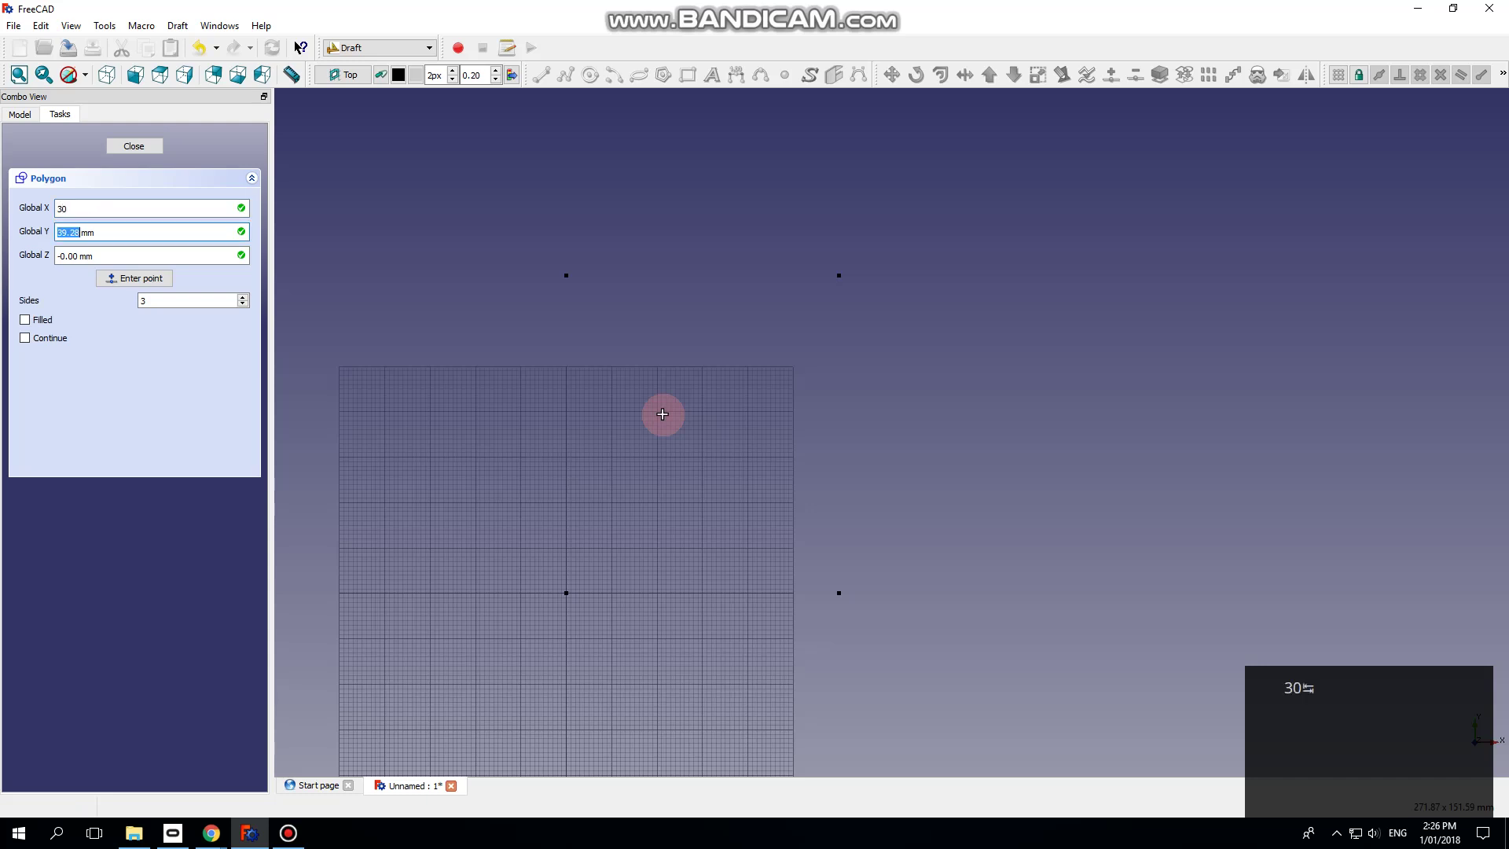
type("25")
key("Tab")
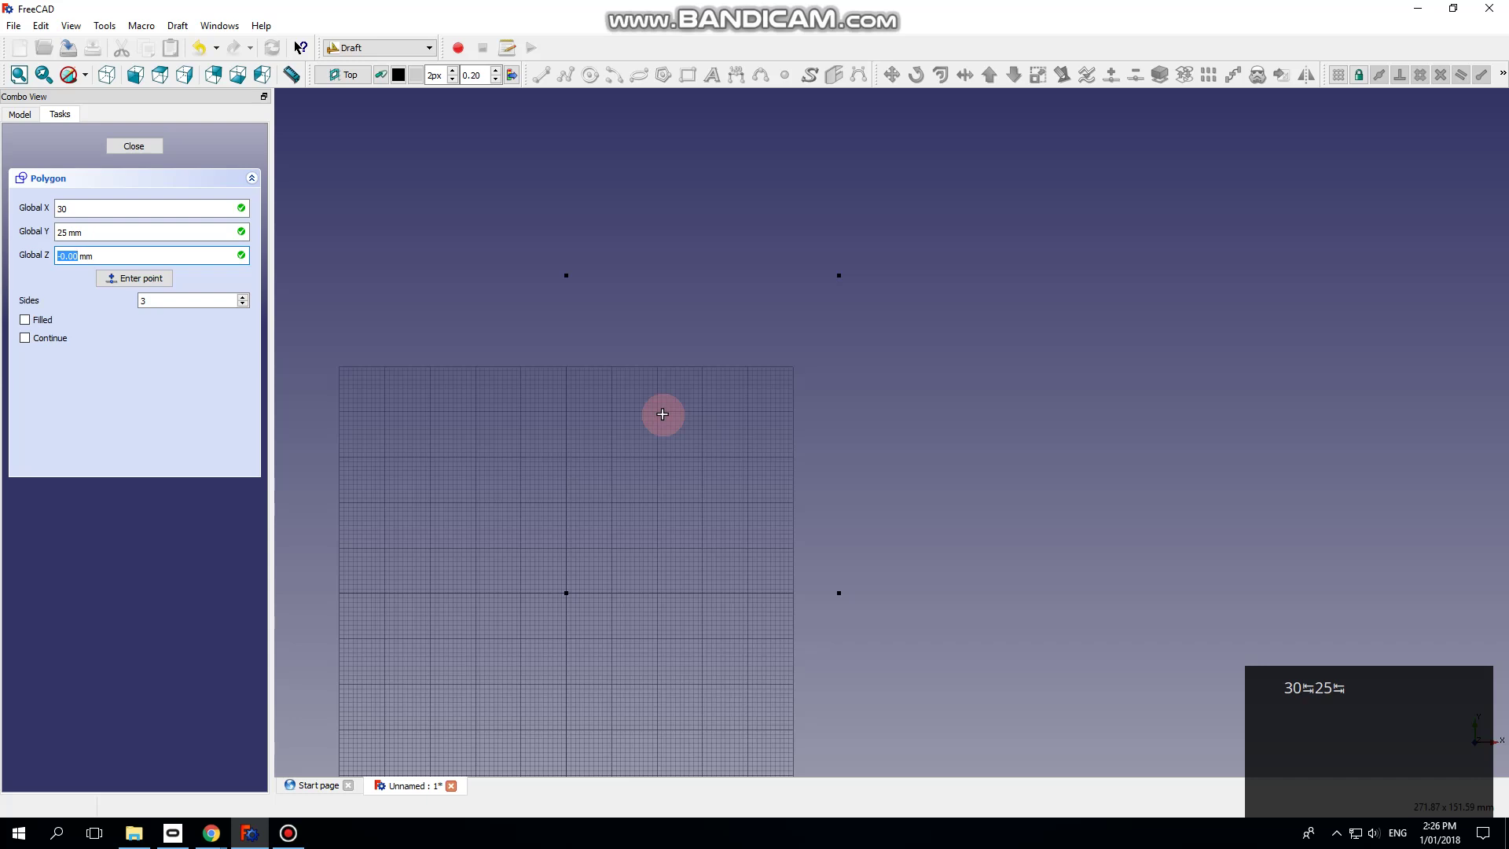
type("50")
key("Tab")
key("Tab")
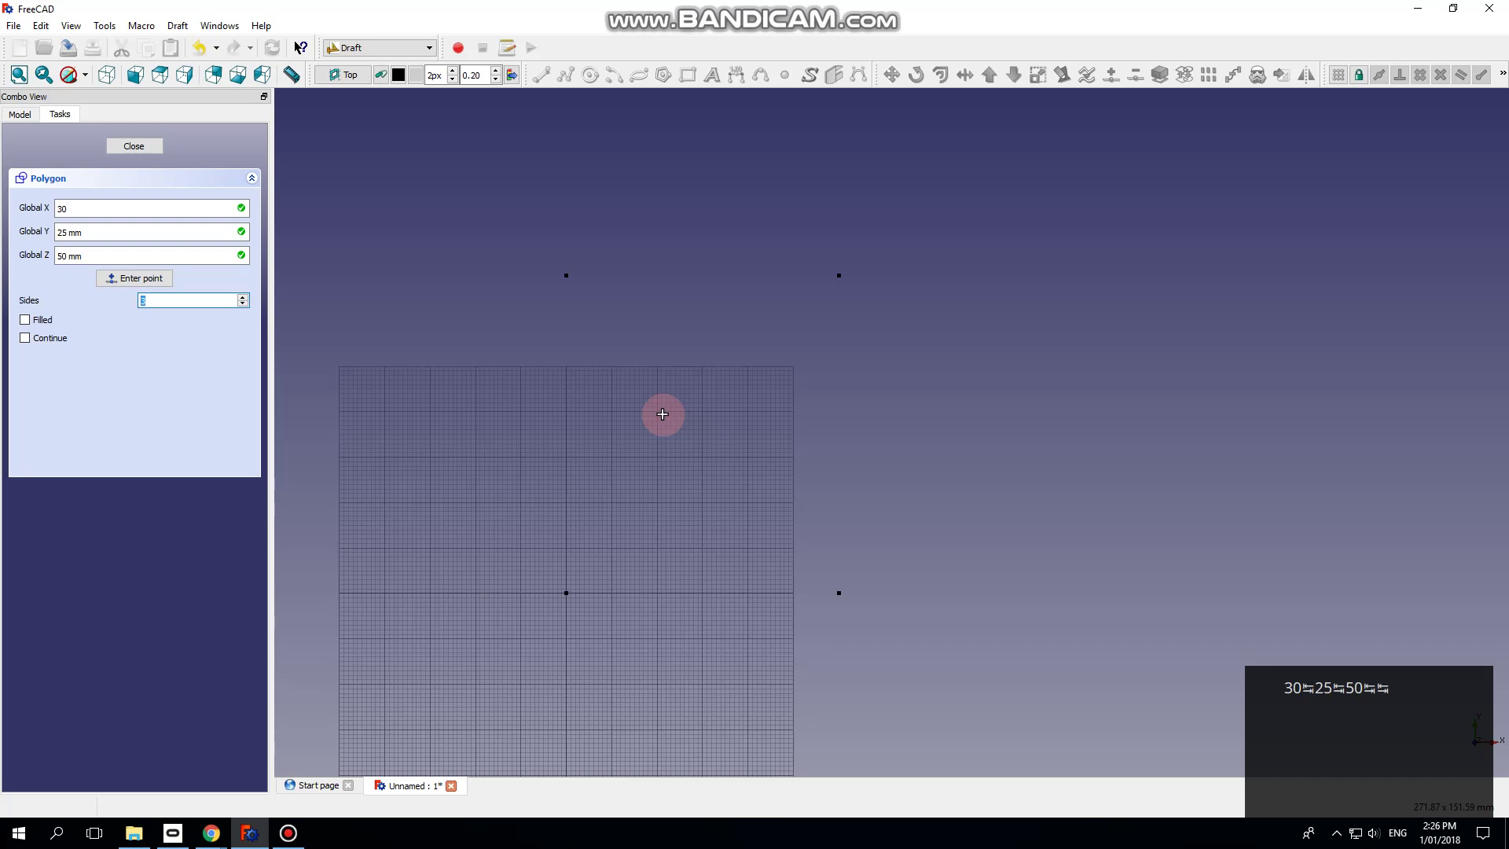
type("24")
key("Return")
key("shift+Tab")
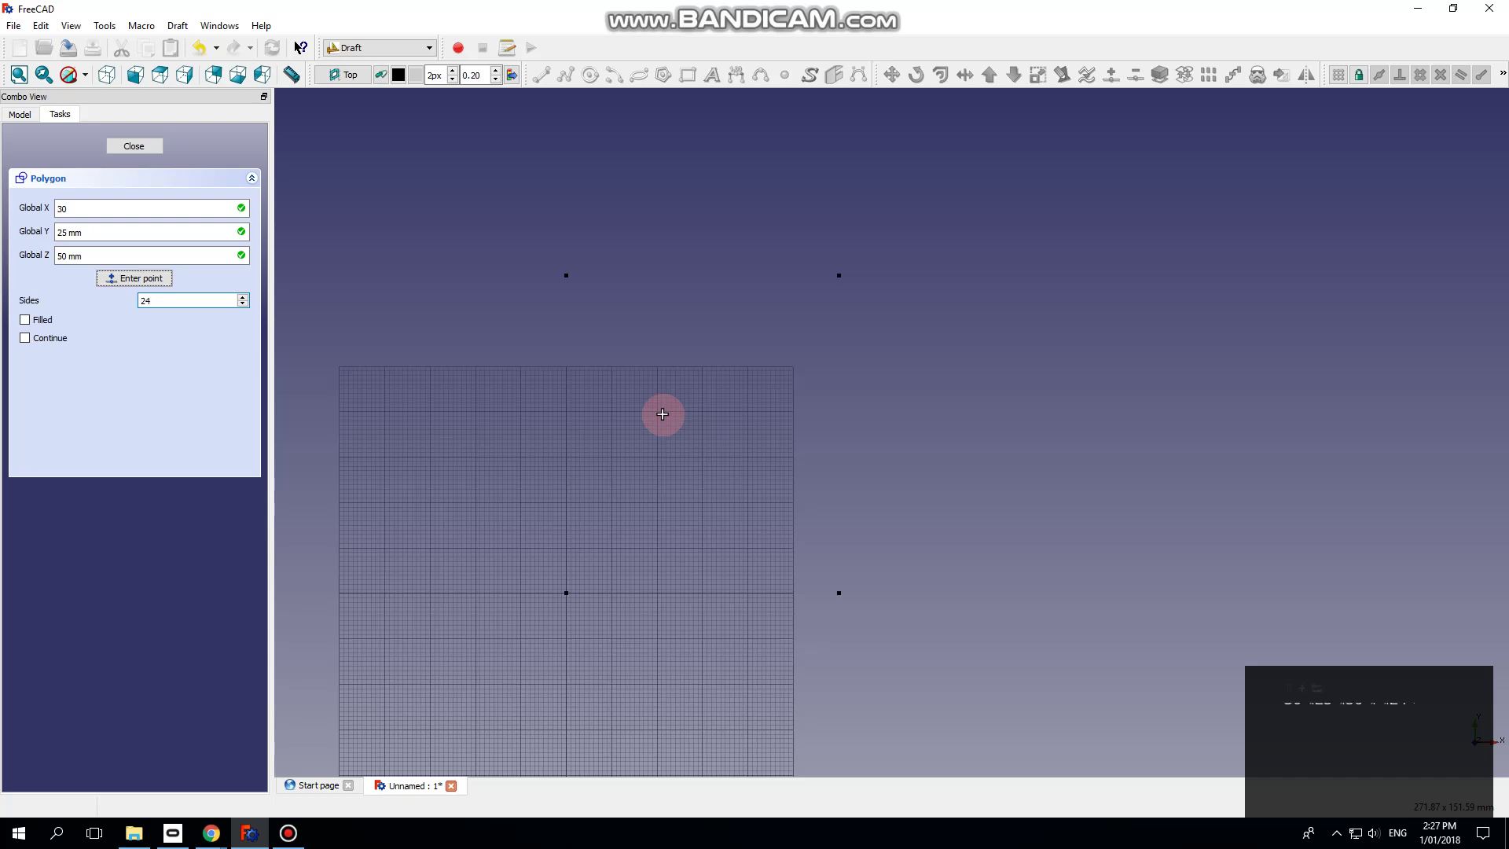
key("Return")
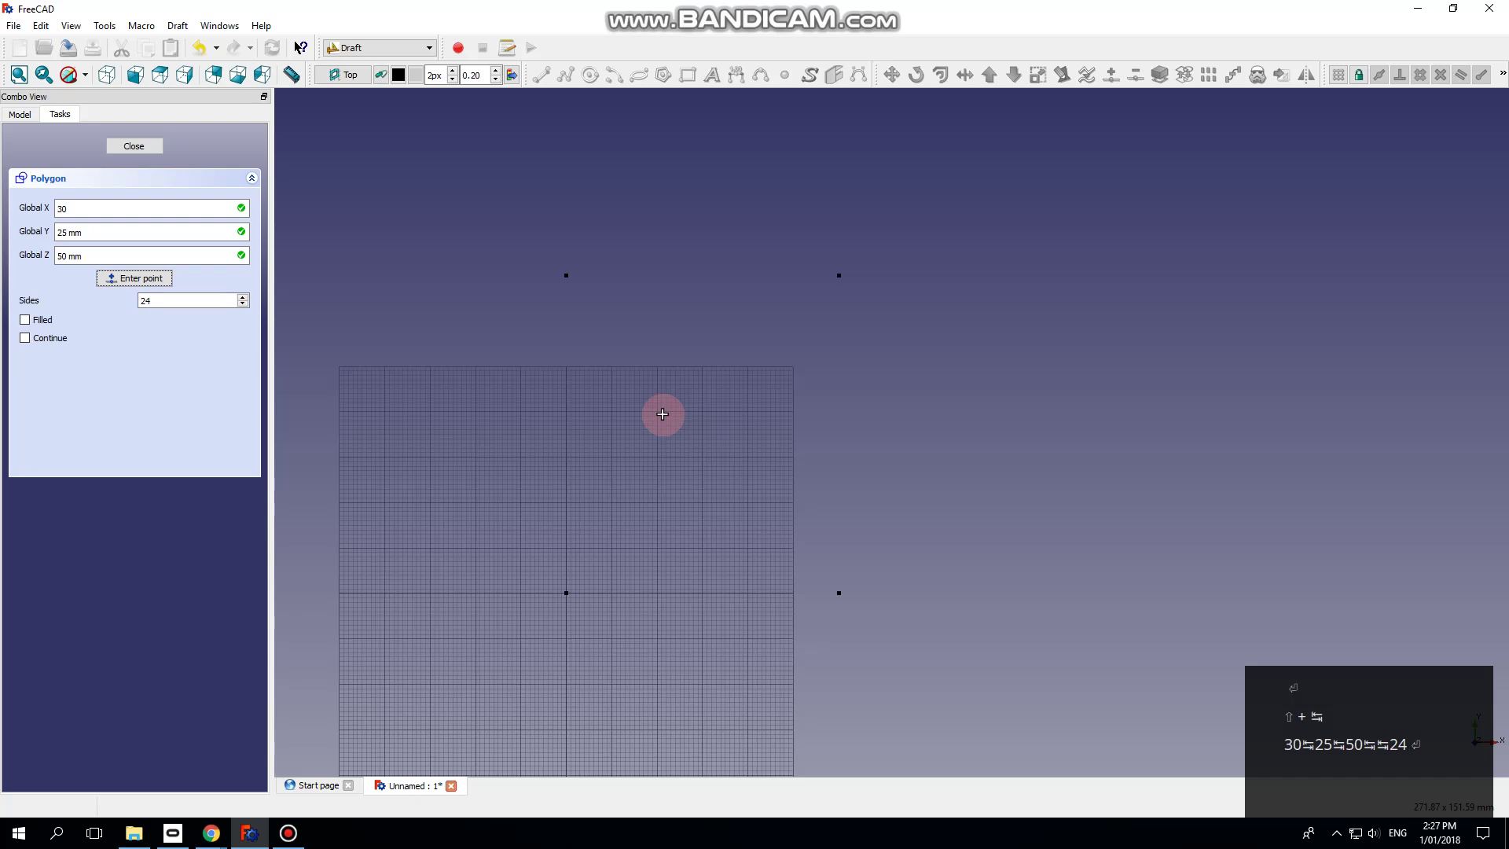
Step: Re-enter the centre 30, 25, 50, place it, and set an 18 mm radius
scroll(745, 427, "down", 2)
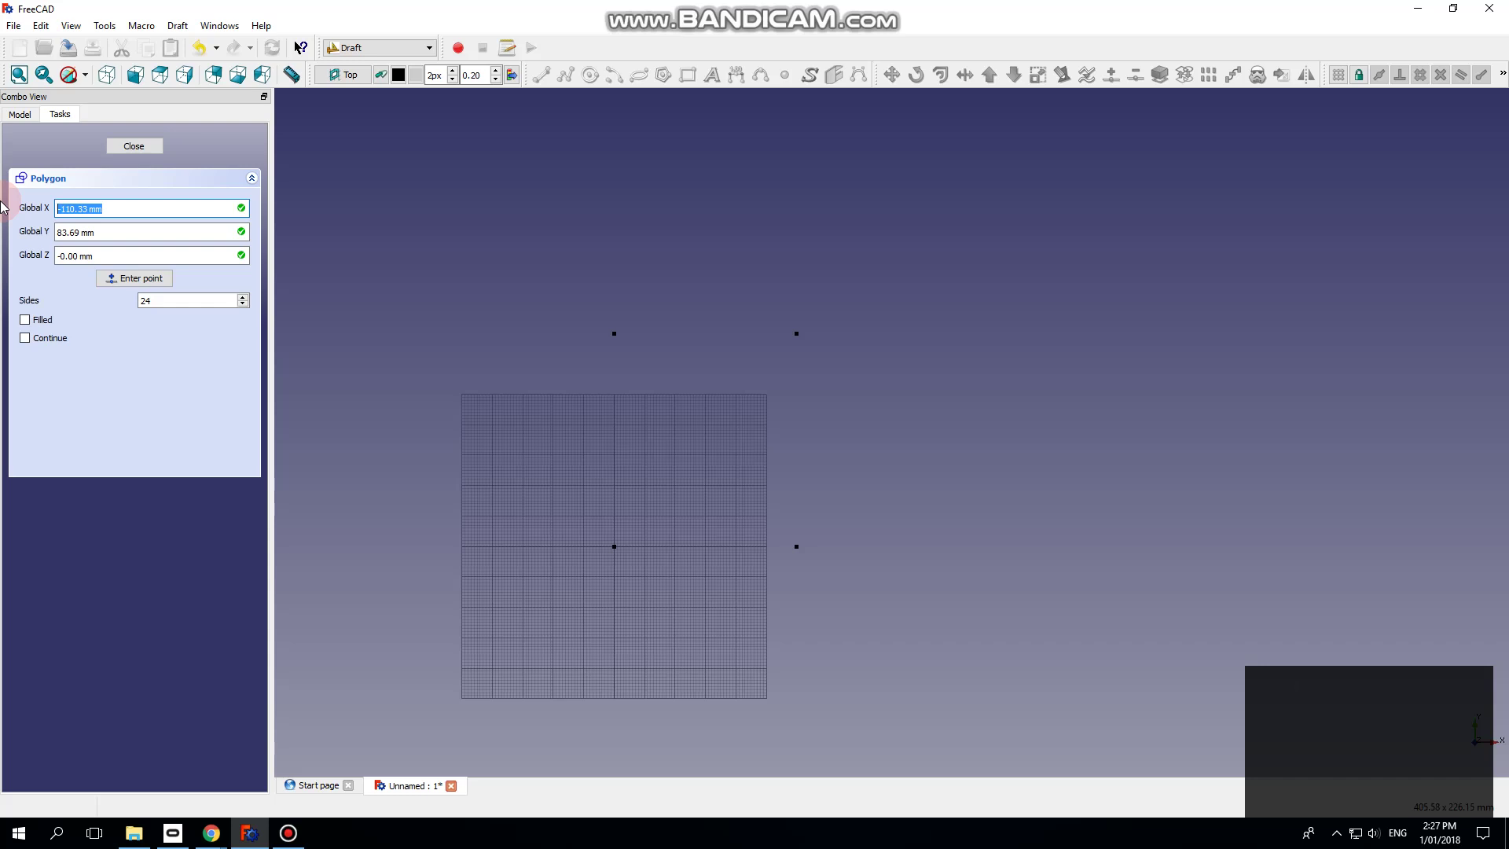
type("30")
key("Tab")
type("25")
key("Tab")
type("50")
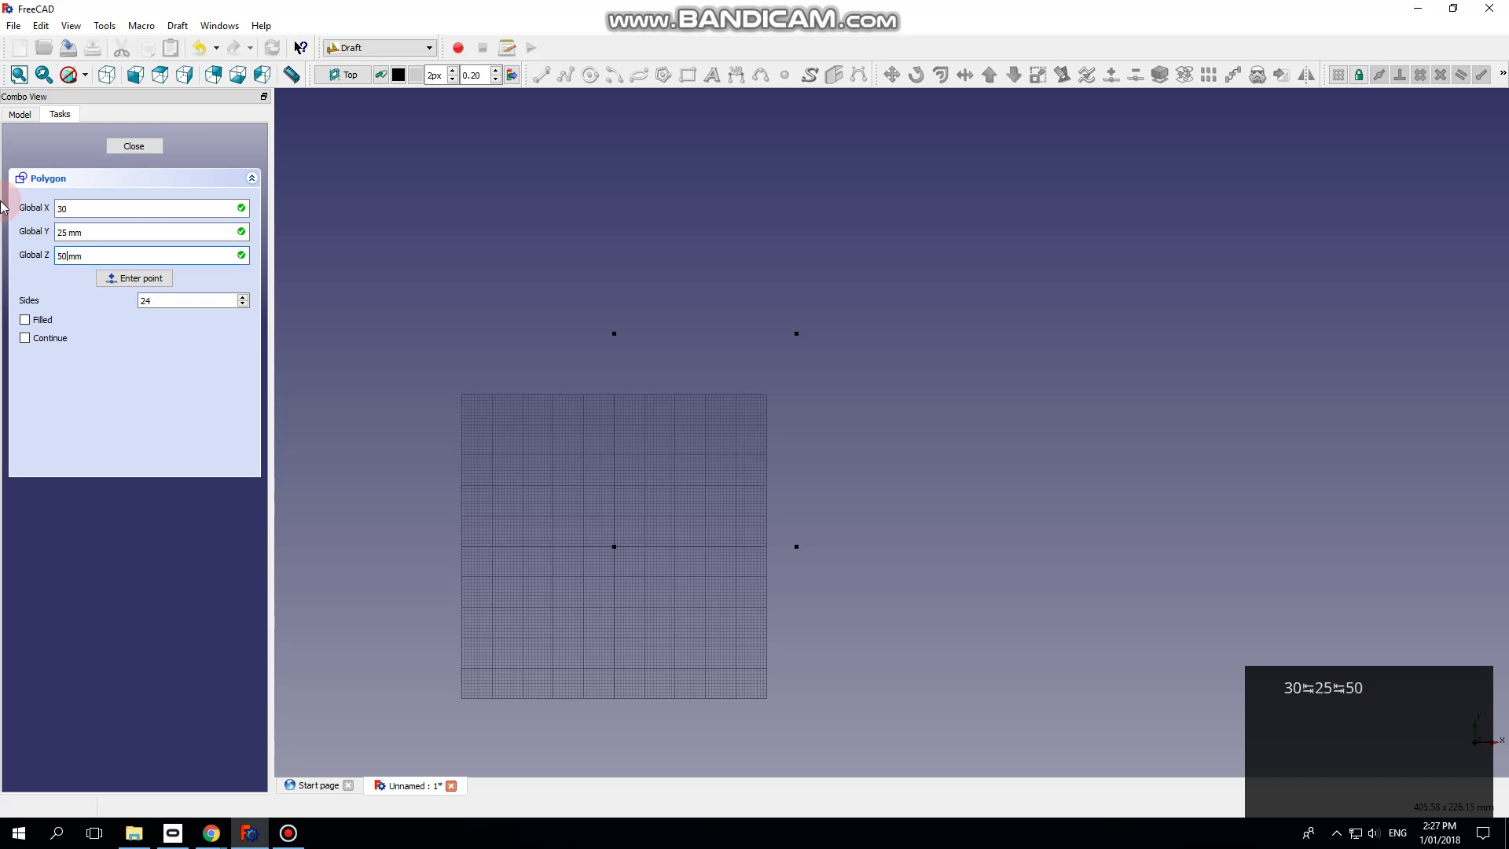
left_click(131, 279)
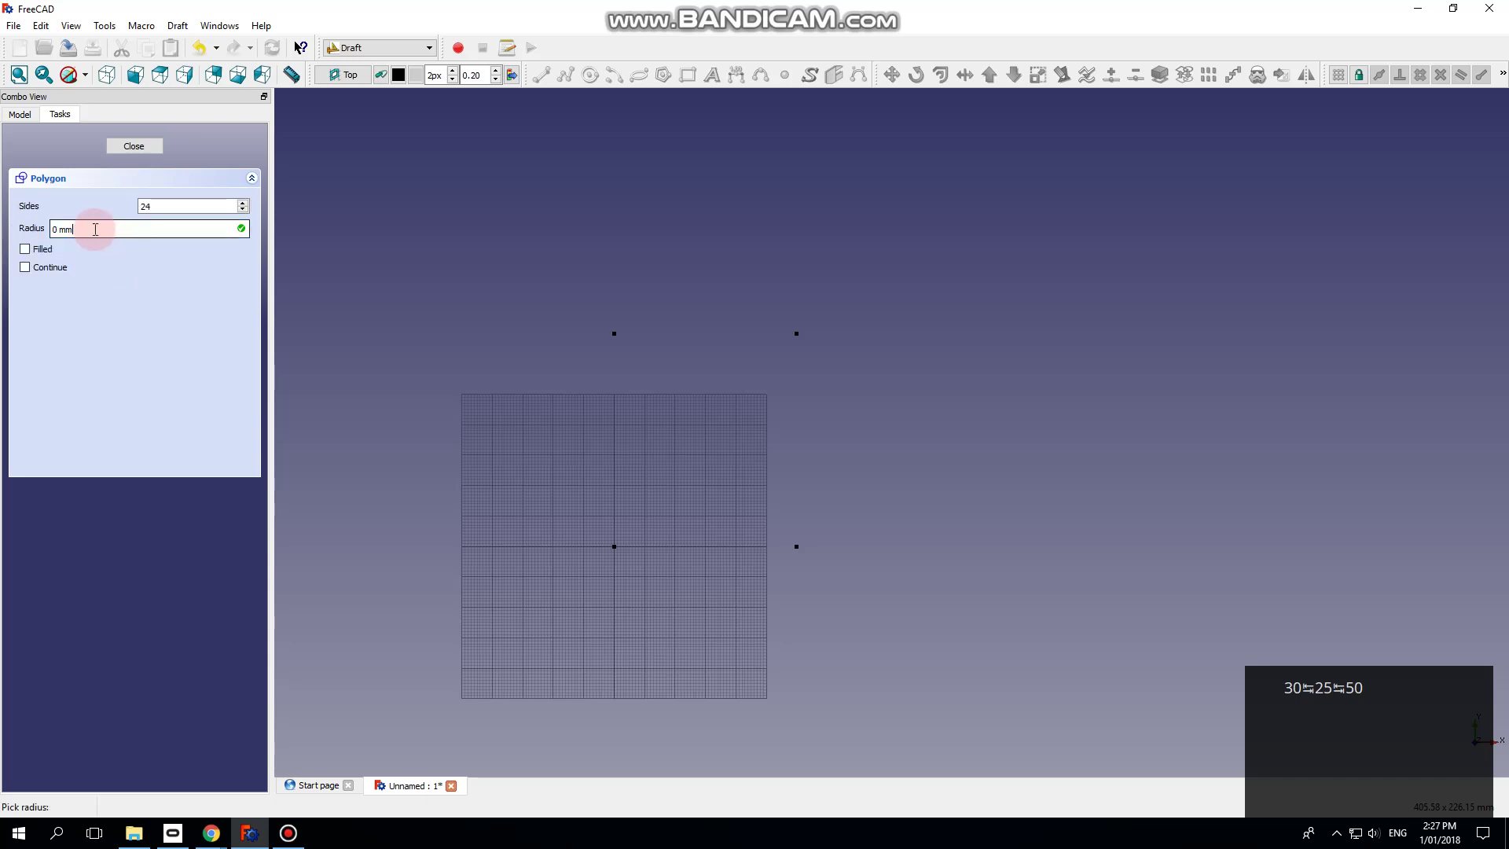
left_click_drag(58, 228, 22, 230)
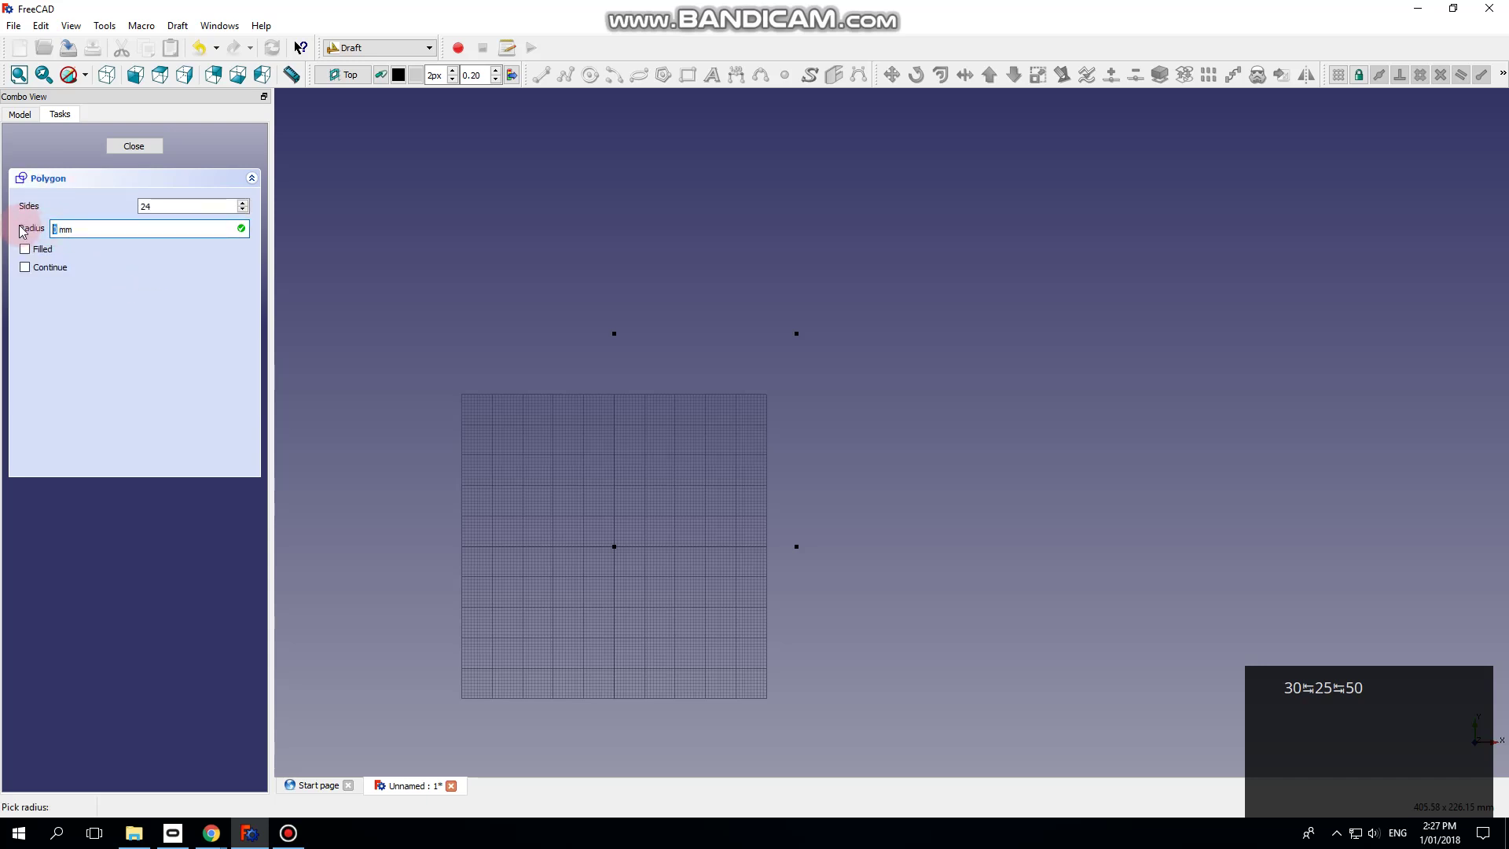
type("18")
key("Return")
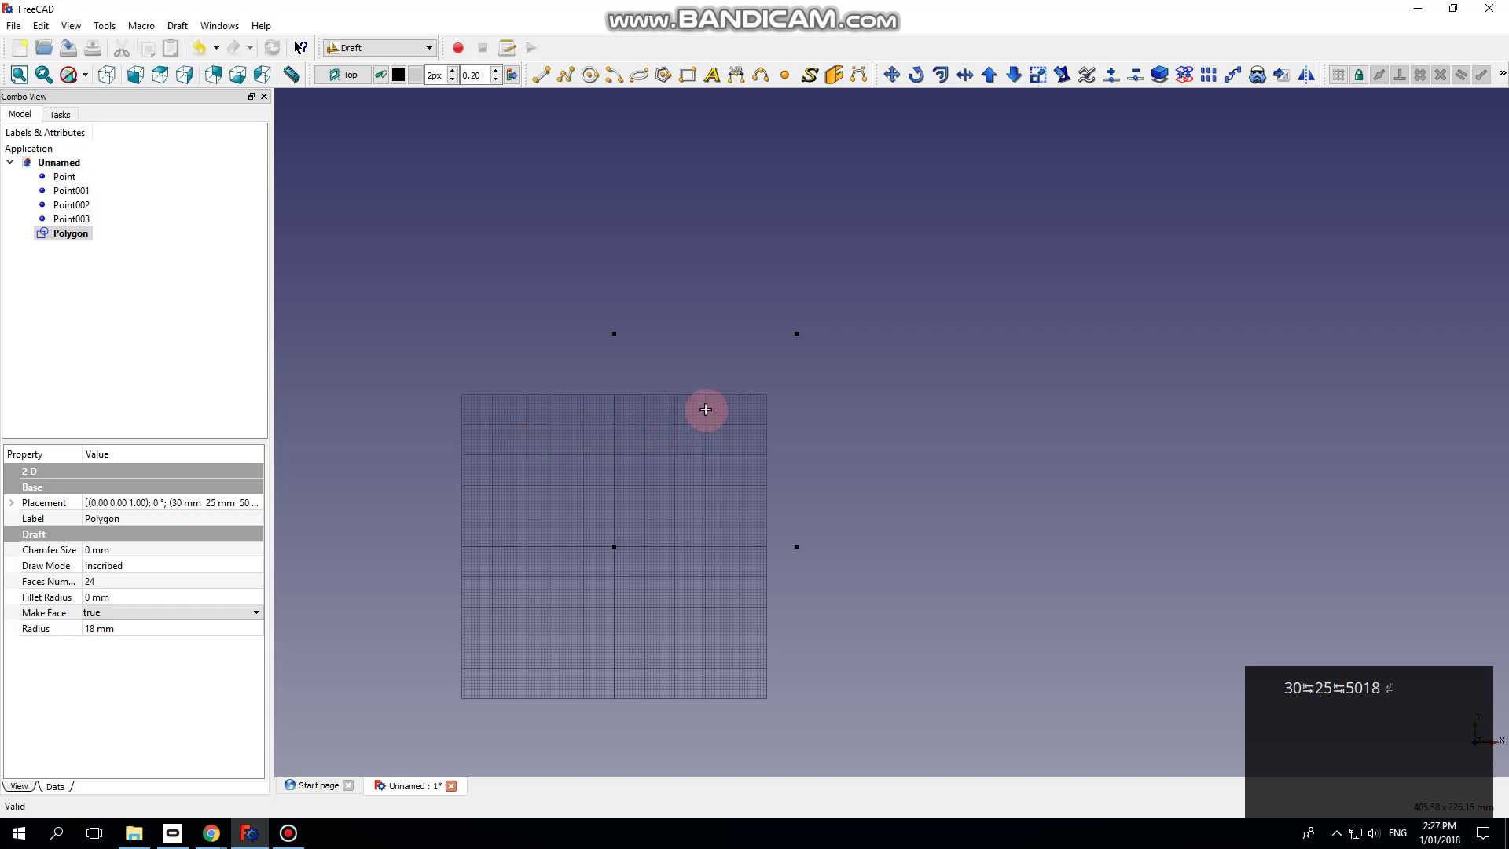
scroll(737, 401, "down", 1)
Step: Place a stray point on the grid, fit all, and return to Top view
scroll(715, 402, "up", 1)
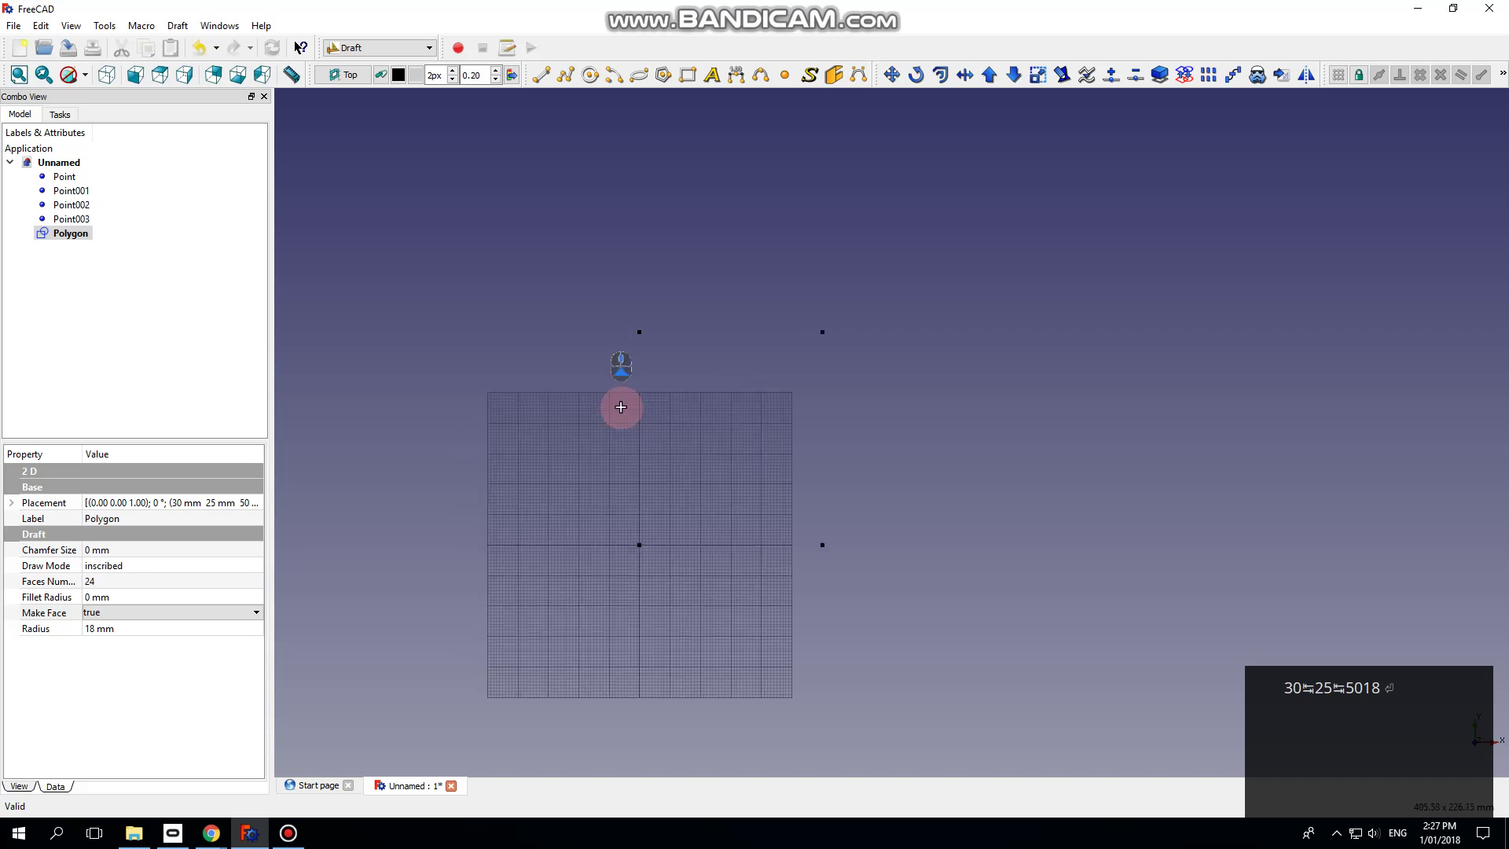
left_click(572, 419)
mouse_move(586, 421)
middle_mouse_down()
mouse_move(632, 412)
mouse_move(616, 423)
middle_mouse_up()
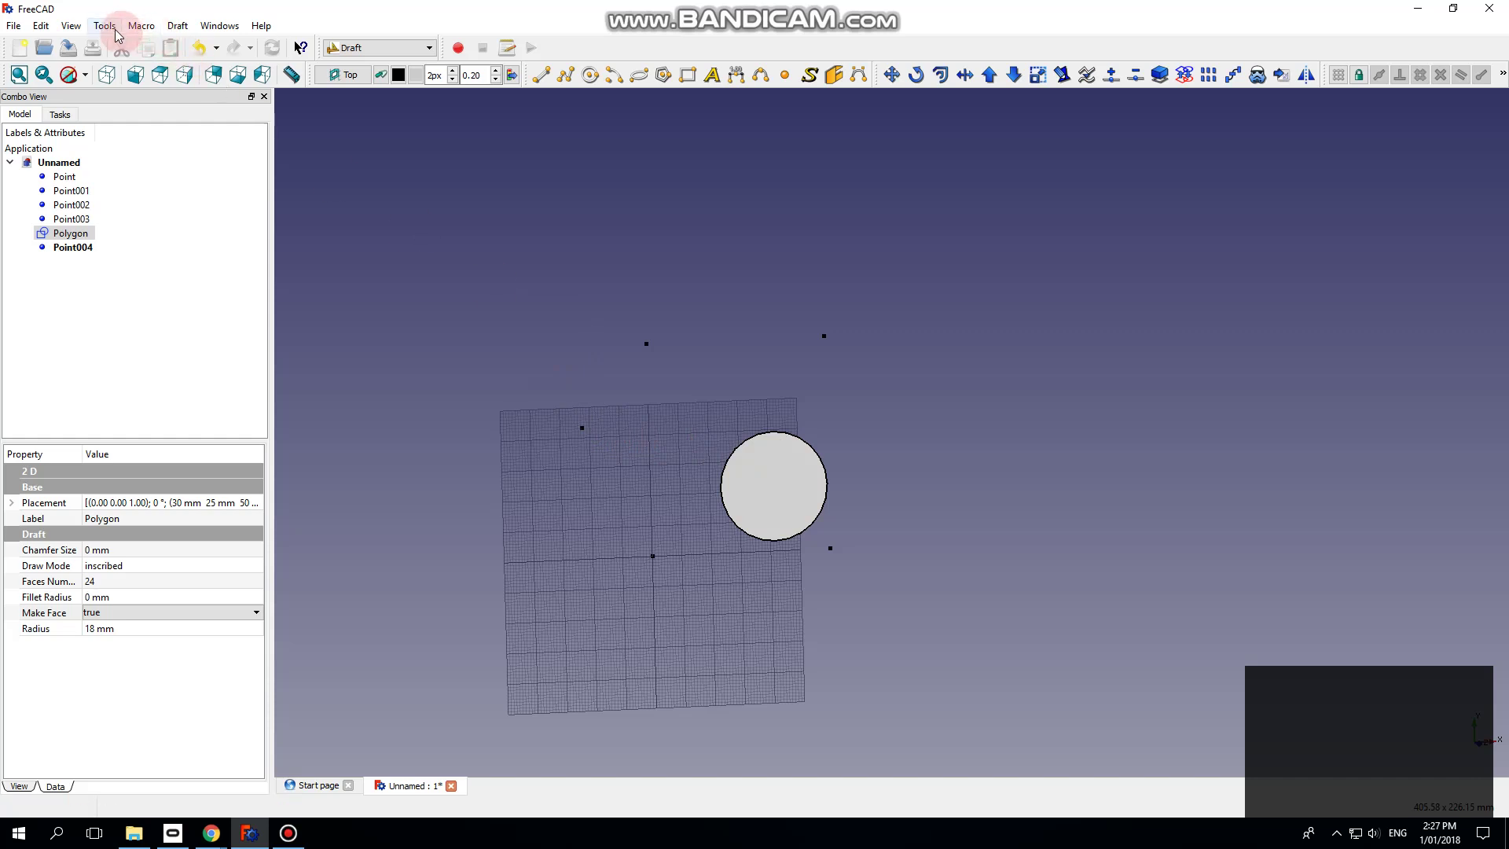
left_click(77, 28)
mouse_move(230, 107)
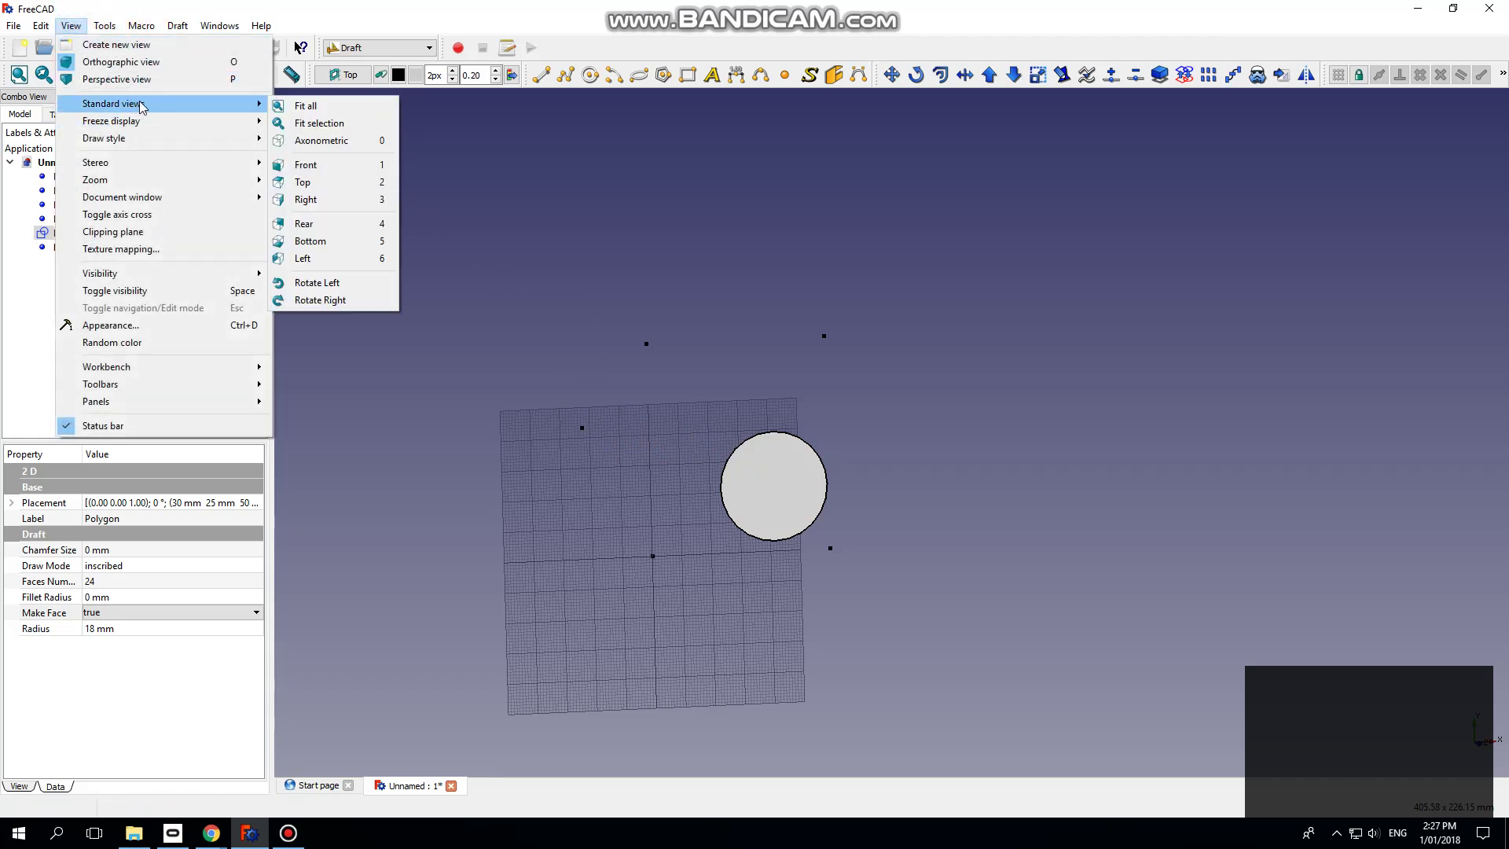
left_click(325, 106)
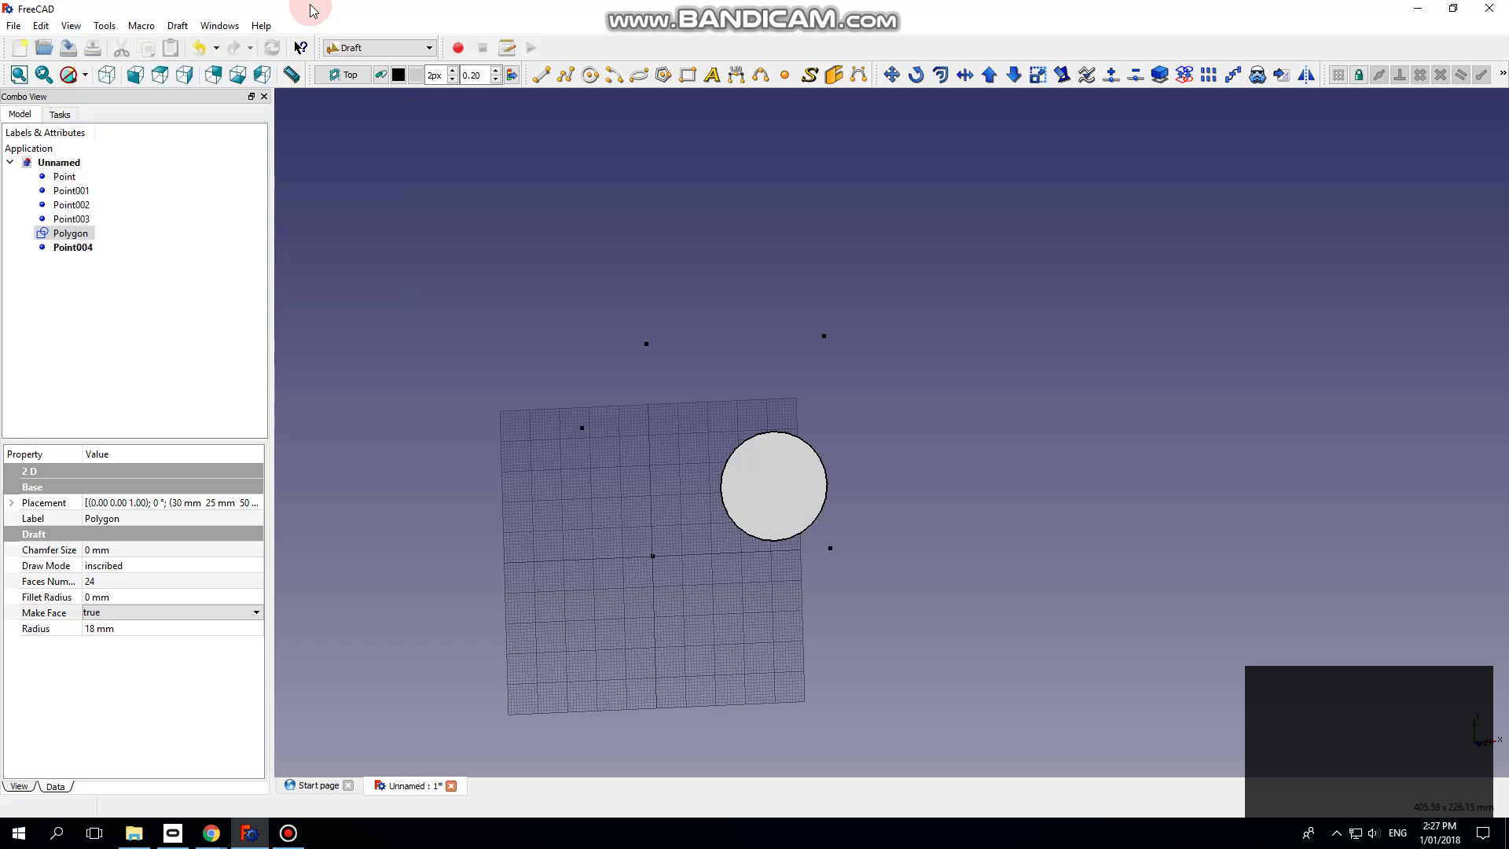
left_click(159, 75)
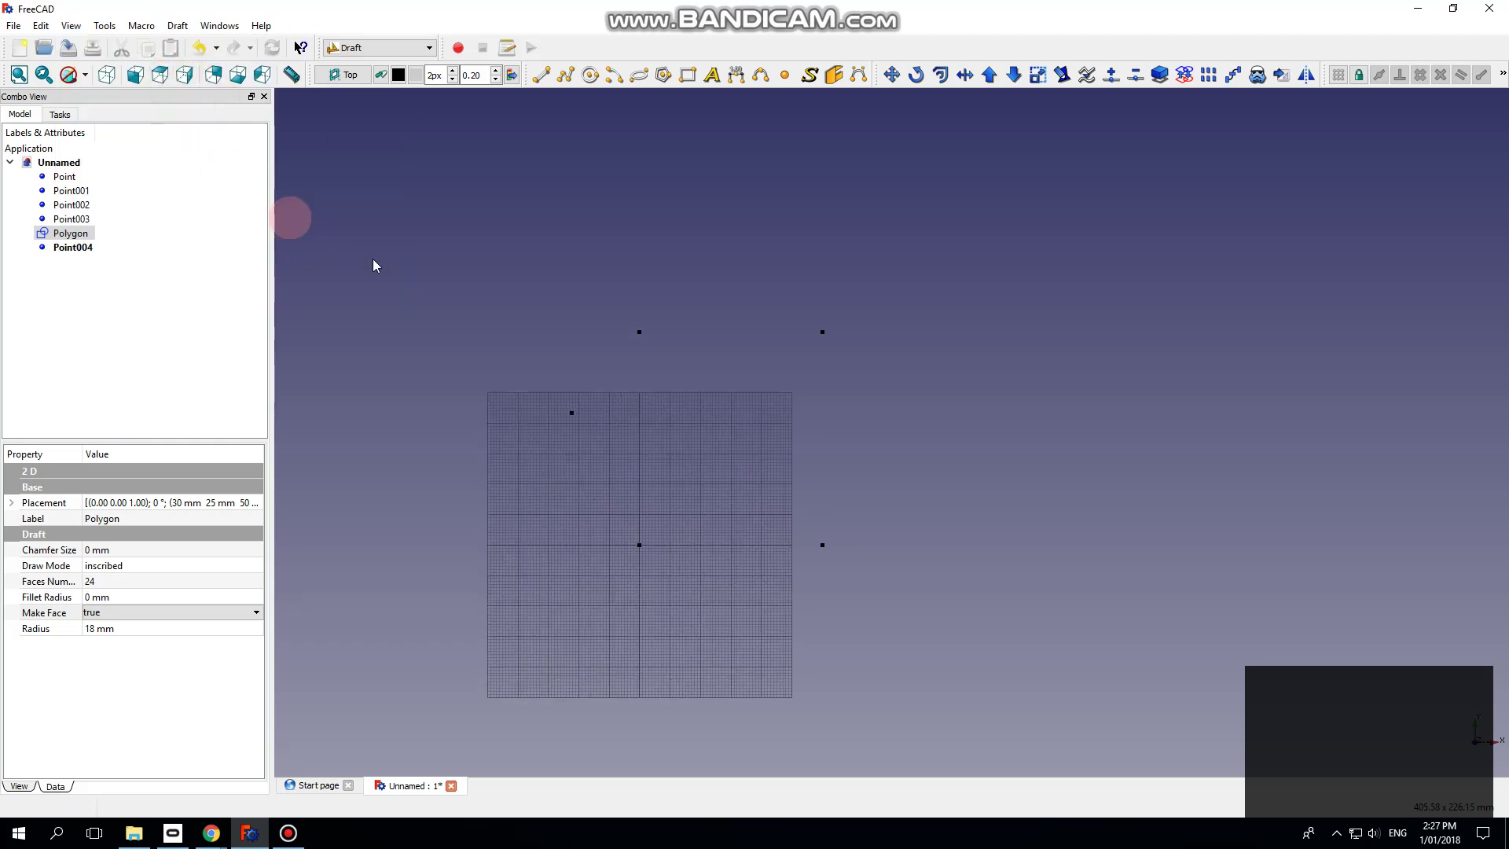
Step: Delete the stray Point004
left_click(572, 413)
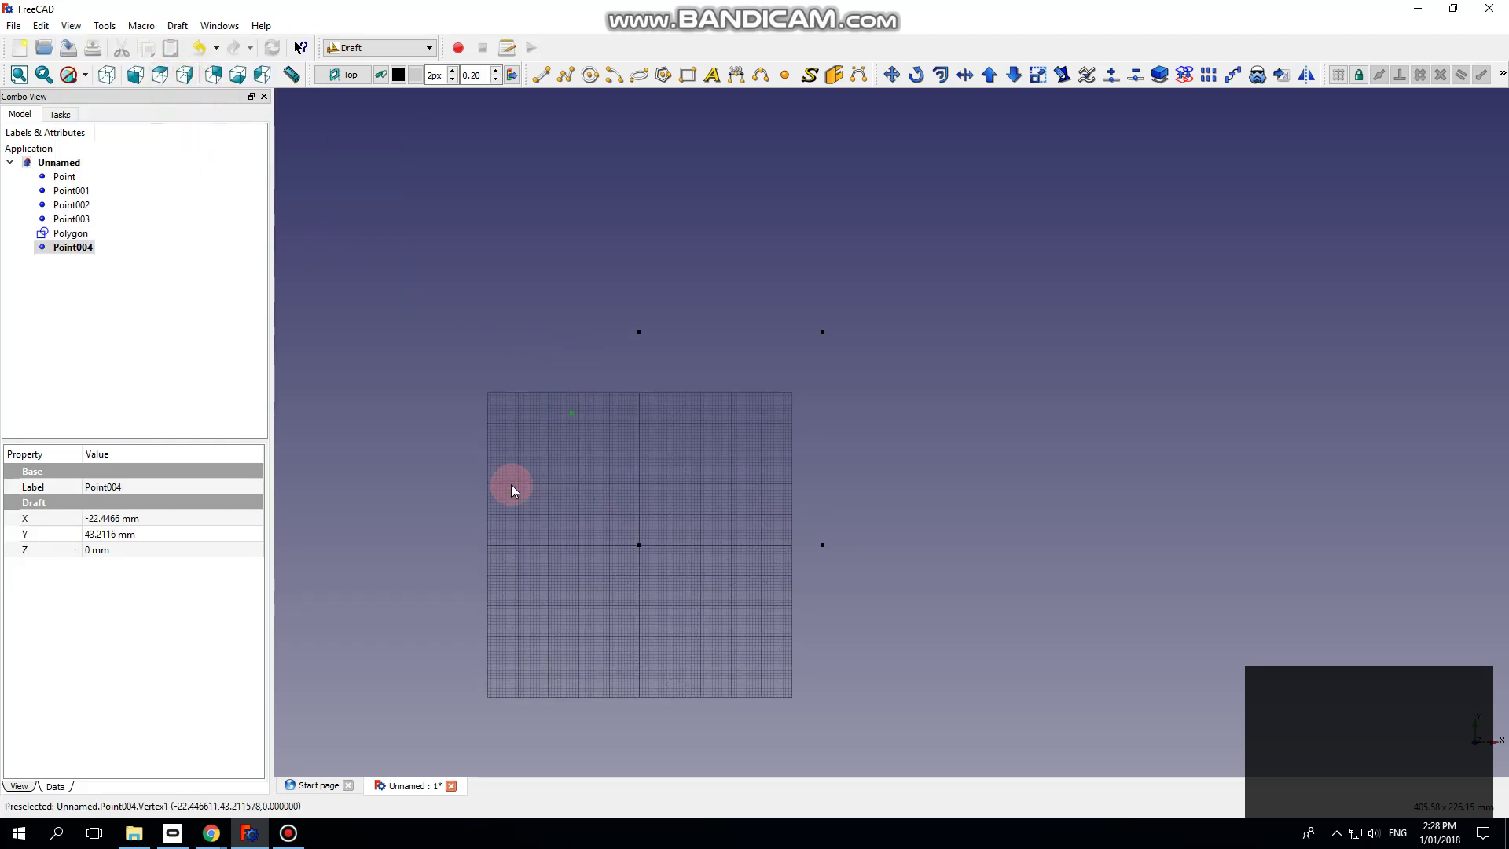
key("Delete")
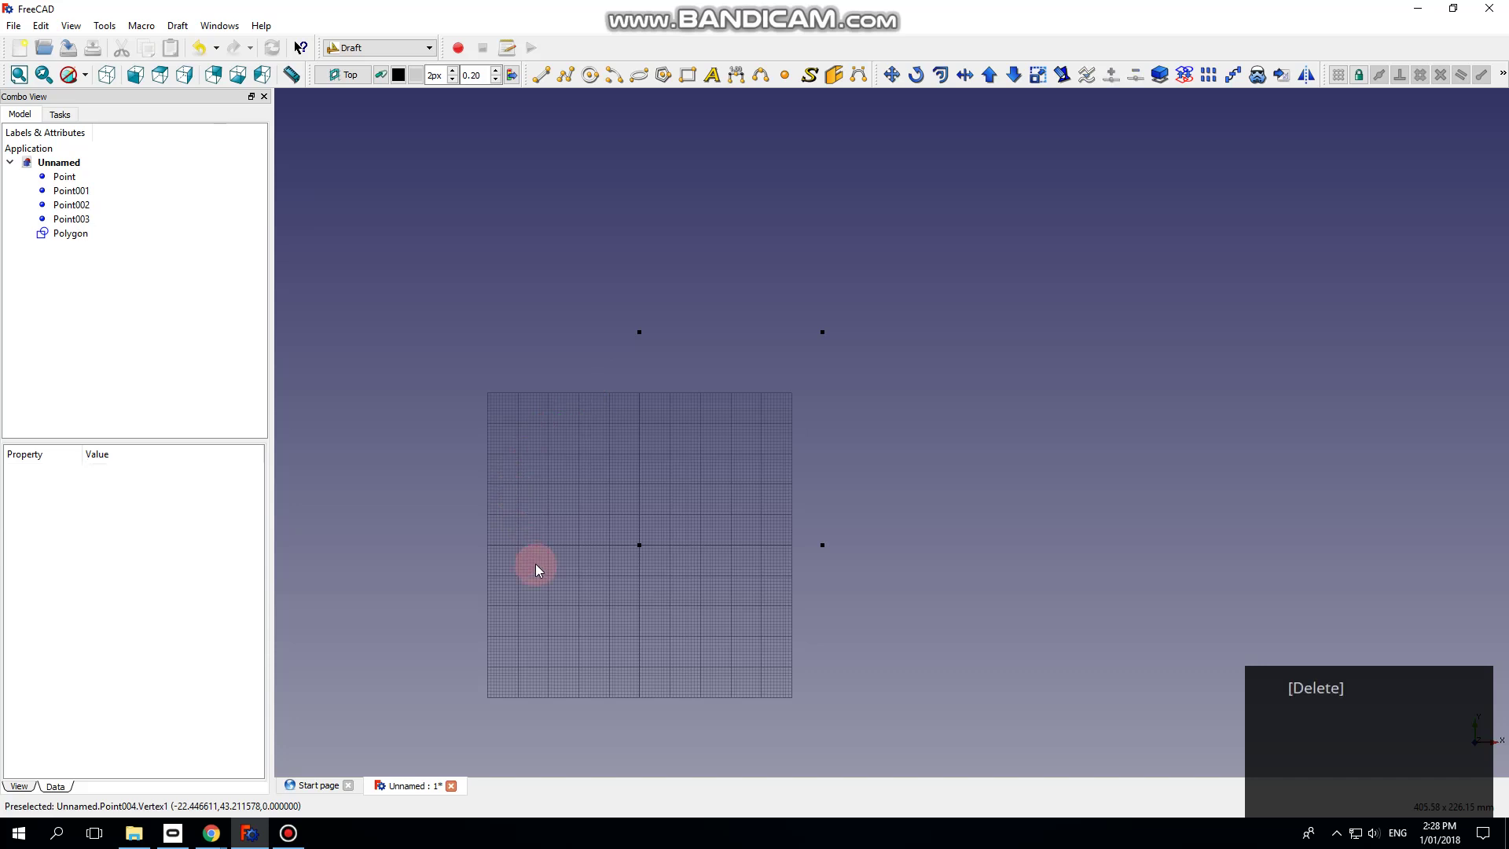
left_click(105, 32)
Step: Fit all via Standard views, zoom in, and select the Polygon circle
left_click(82, 26)
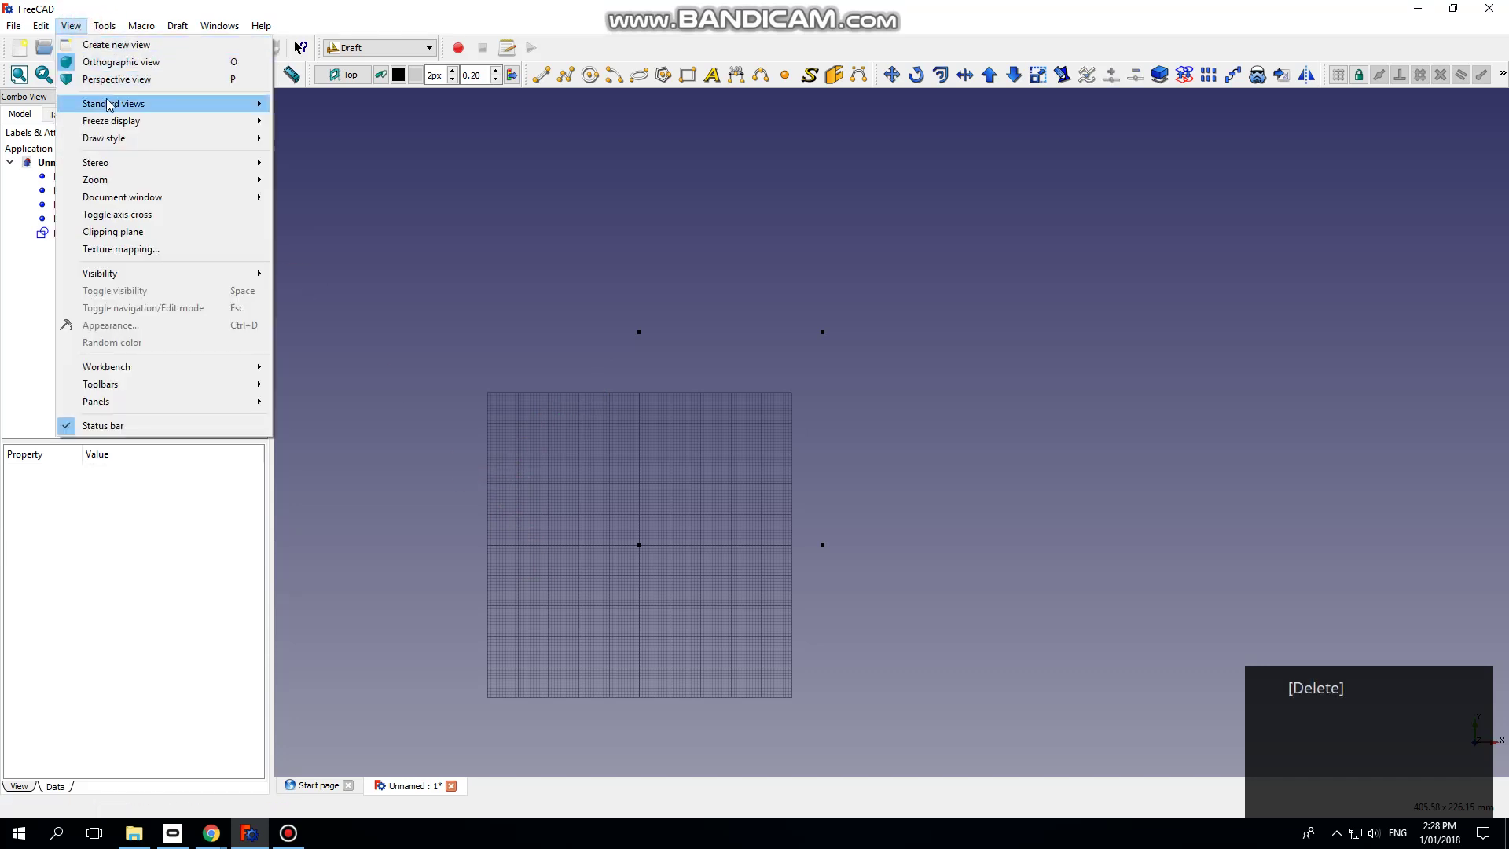
mouse_move(129, 103)
left_click(303, 108)
scroll(1252, 166, "down", 1)
scroll(1245, 173, "up", 2)
scroll(1141, 281, "up", 2)
scroll(543, 511, "down", 1)
scroll(933, 314, "up", 1)
scroll(931, 310, "down", 1)
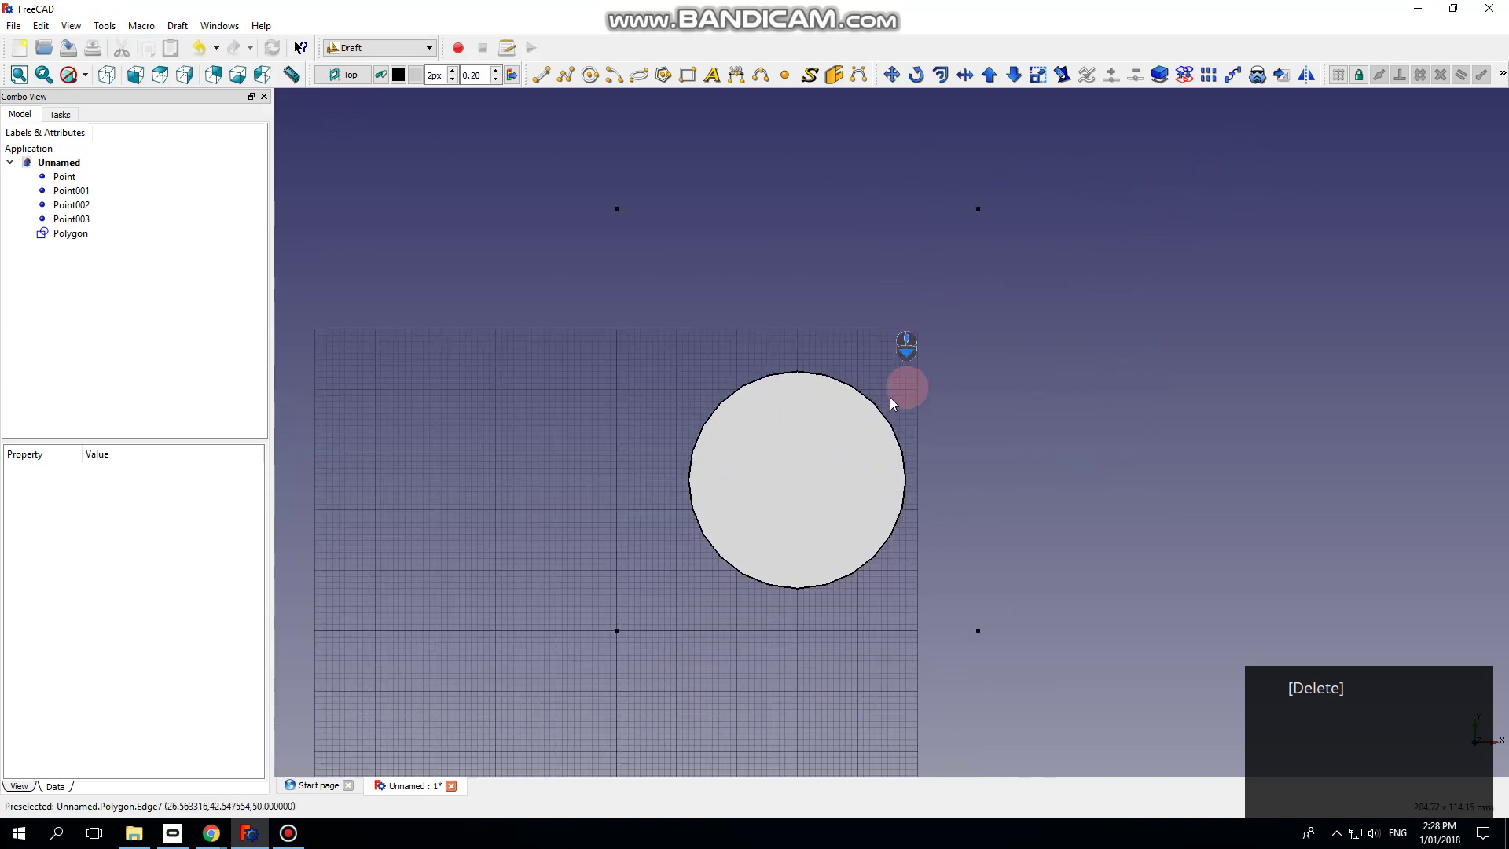
left_click(842, 391)
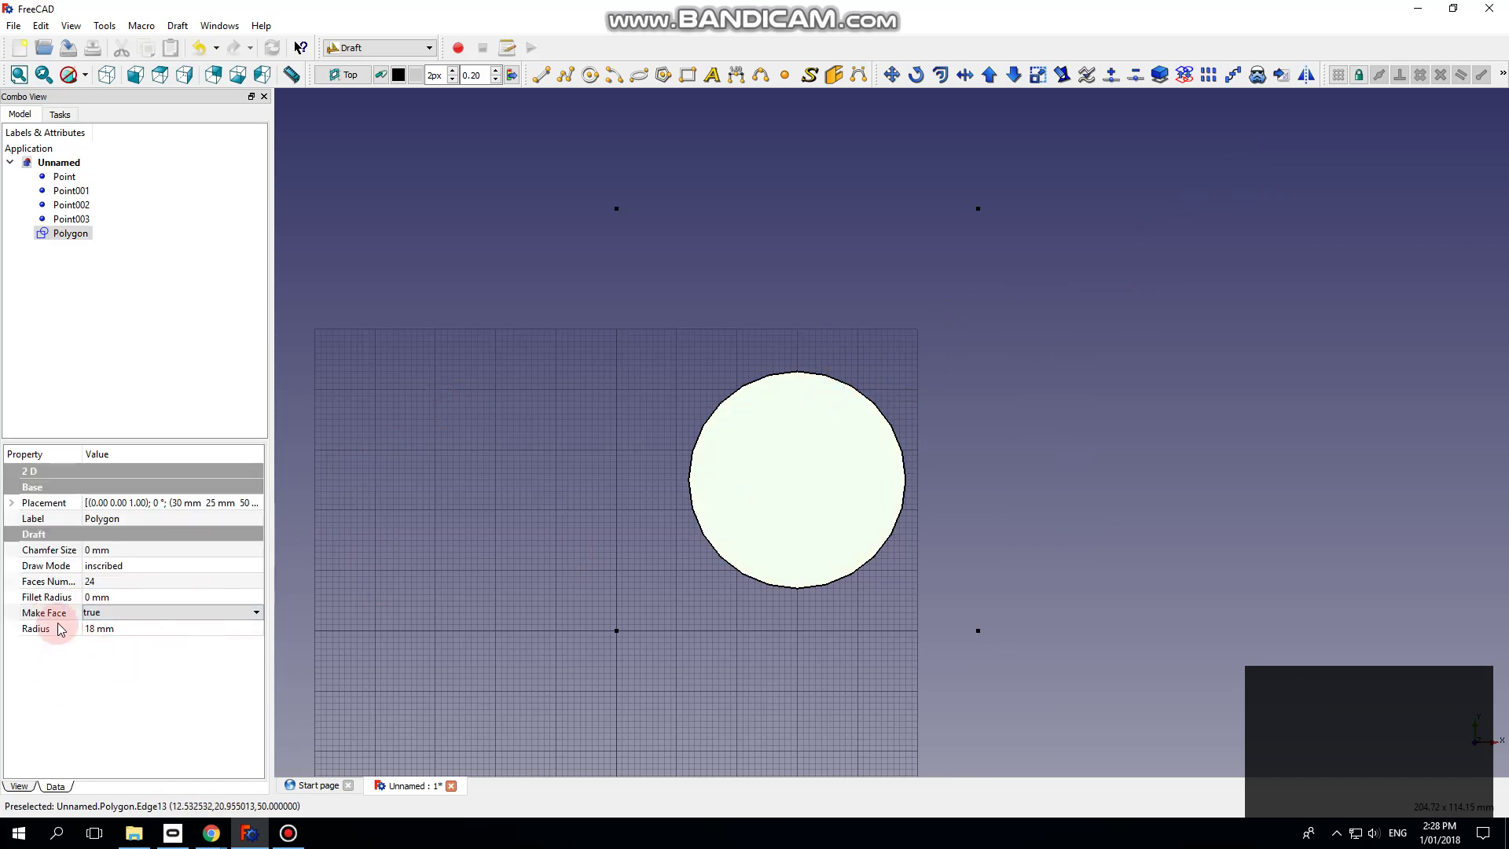
Step: Set the Polygon's Make Face property to false and deselect it
left_click(140, 612)
left_click(129, 629)
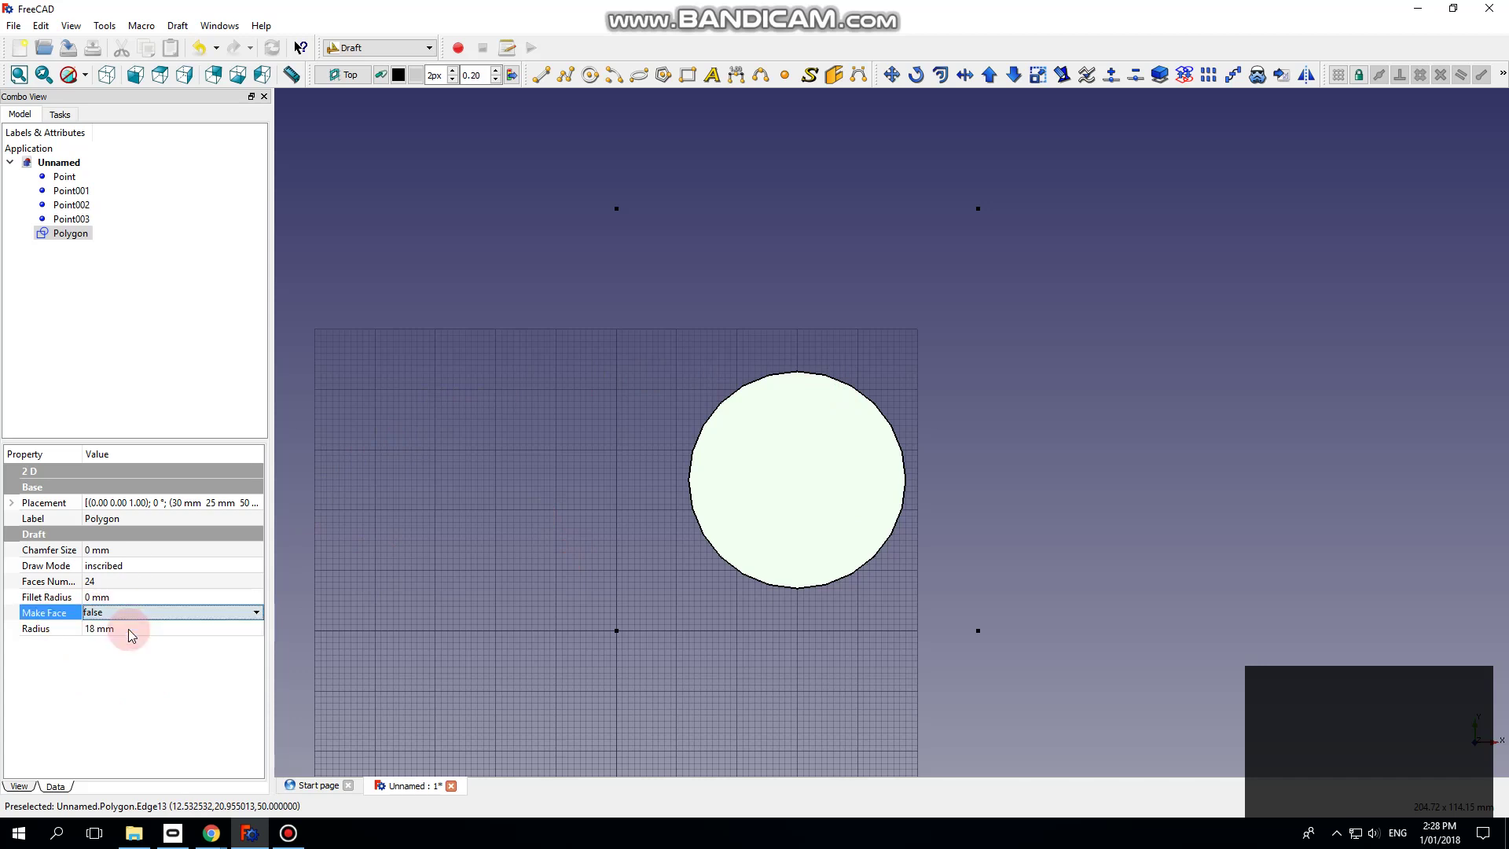
left_click(525, 421)
scroll(530, 428, "up", 1)
scroll(634, 452, "down", 2)
scroll(778, 495, "up", 1)
scroll(531, 659, "down", 2)
scroll(766, 508, "up", 1)
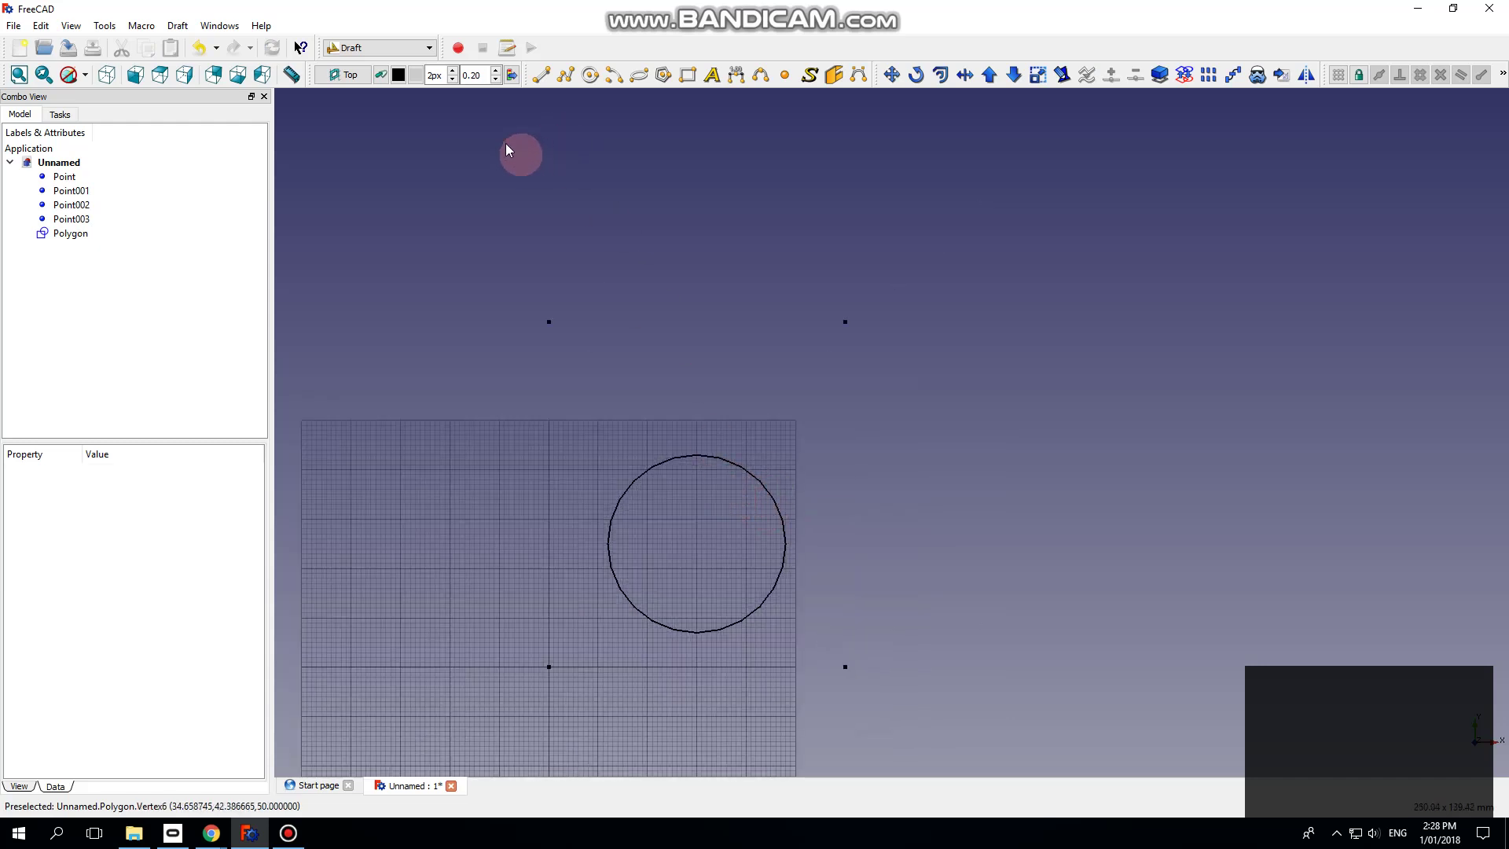
left_click(429, 48)
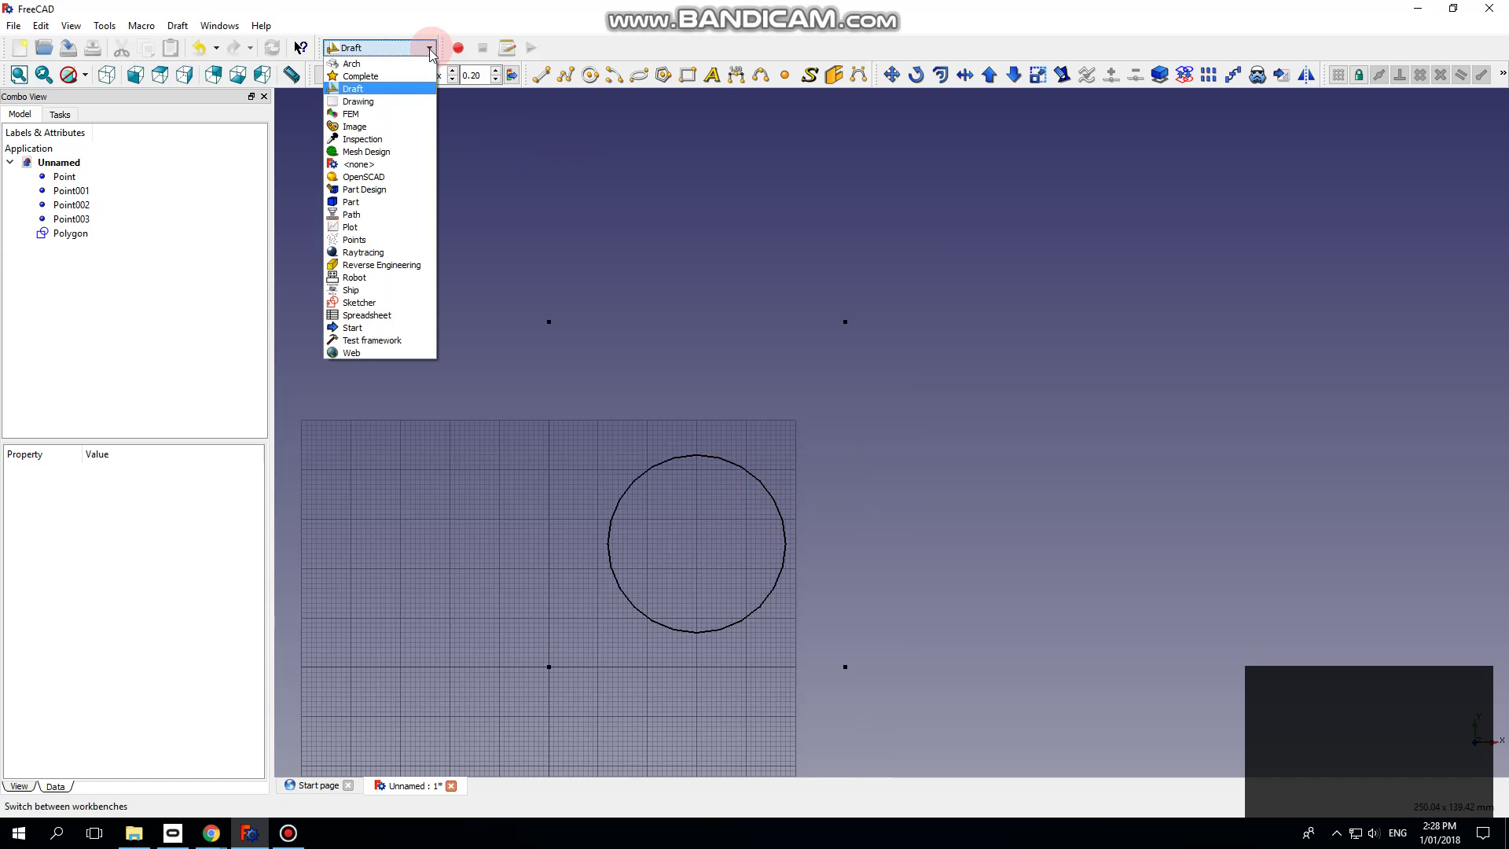
Step: In the Part workbench, create a solid loft from Point to the Polygon
left_click(366, 202)
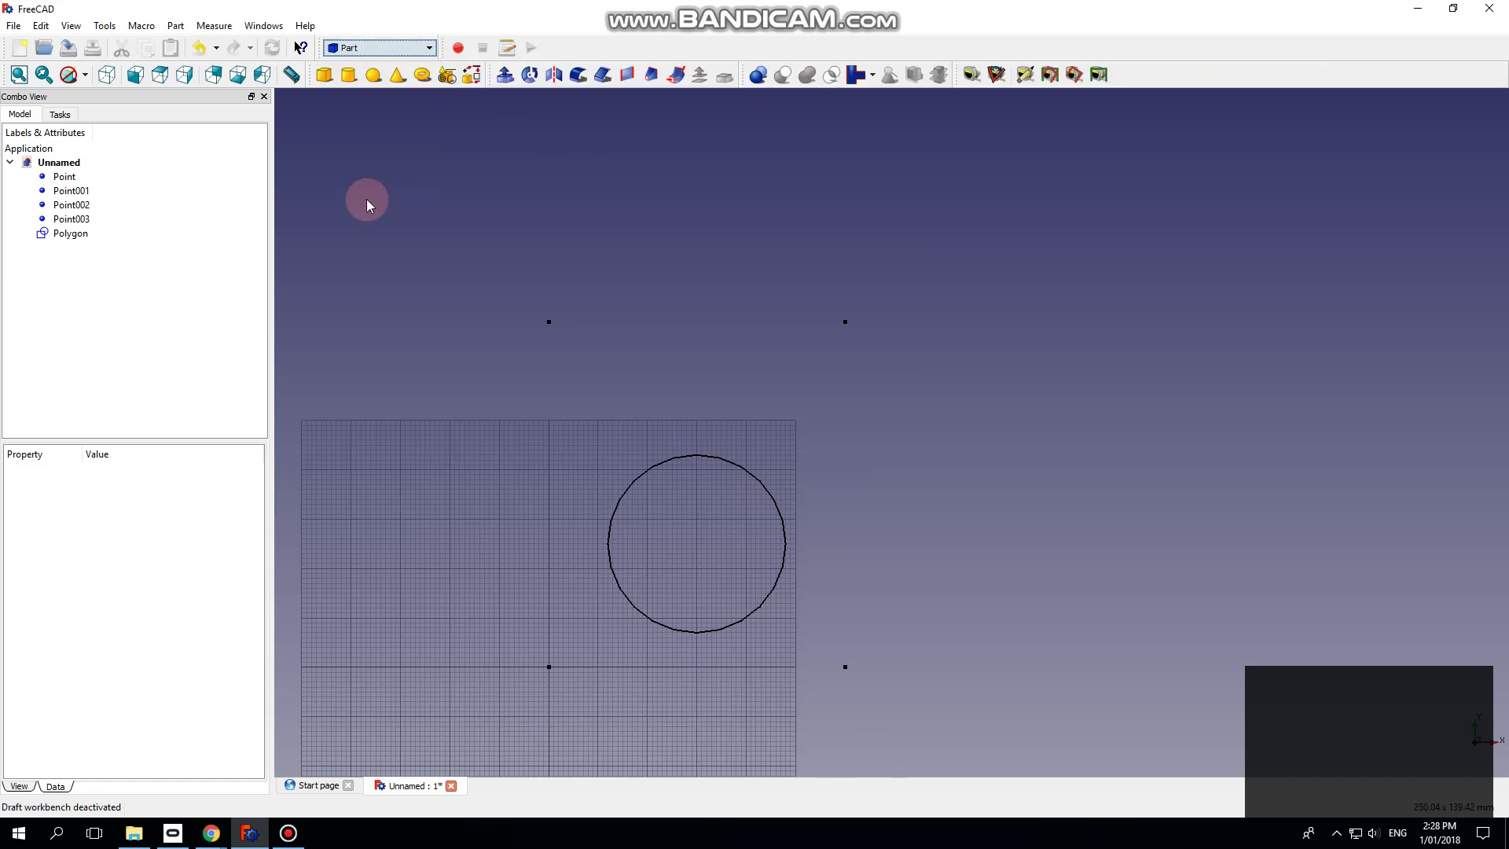
left_click(652, 76)
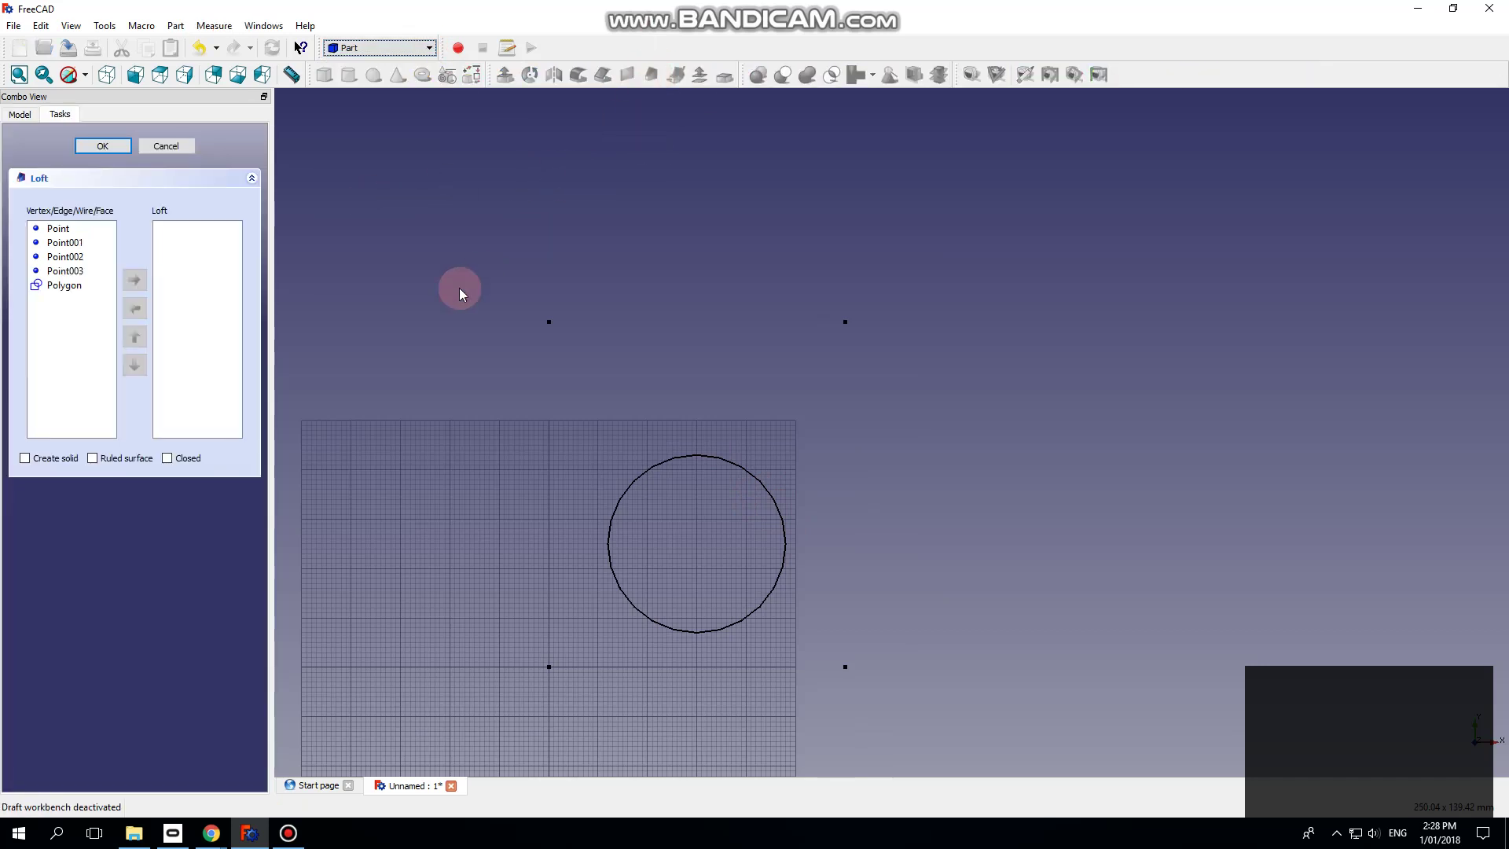
left_click(57, 230)
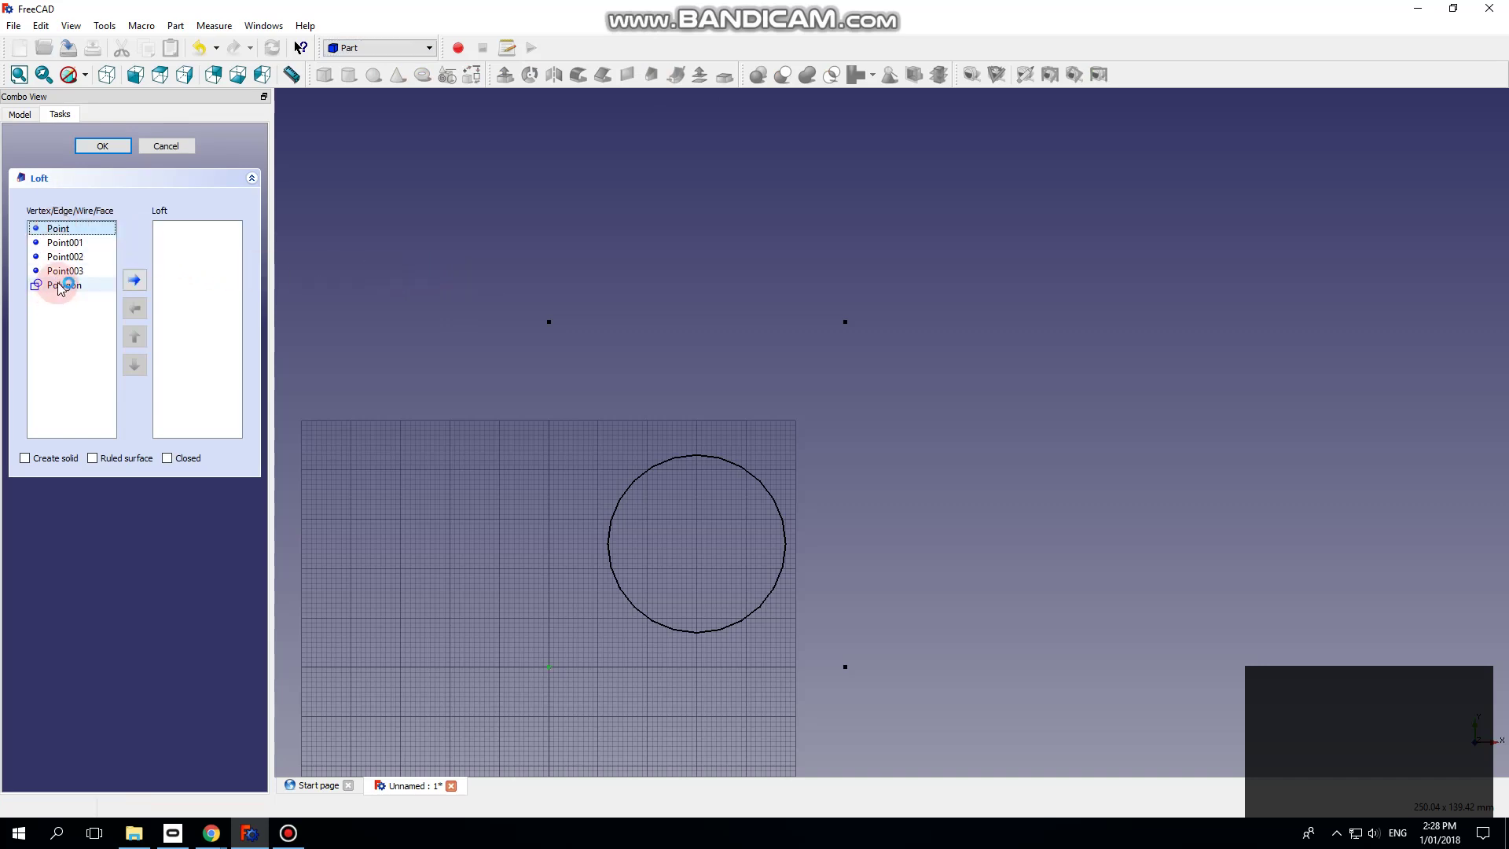
left_click(134, 280)
left_click(63, 271)
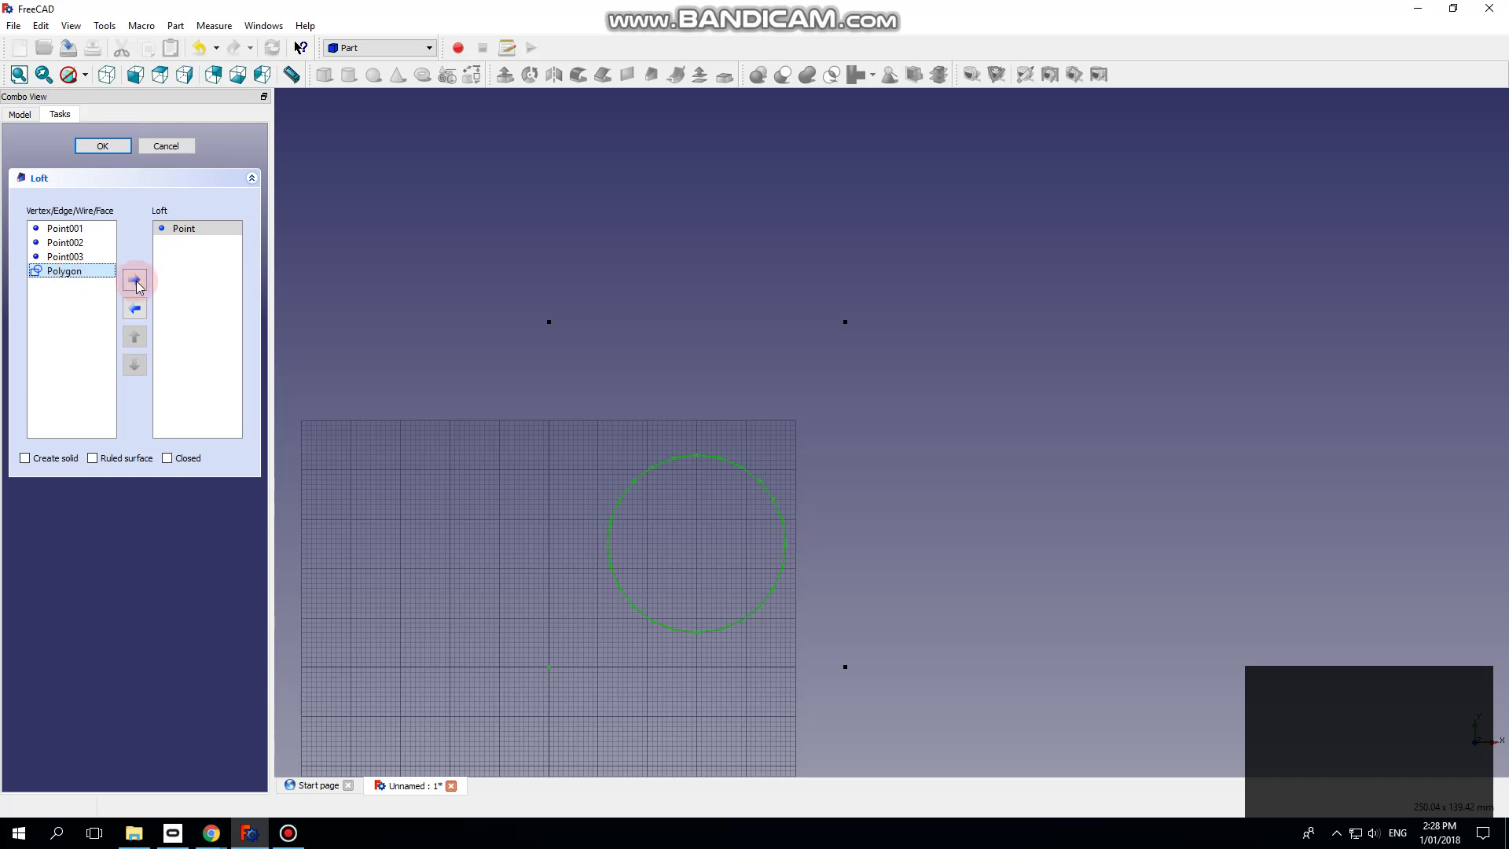
left_click(134, 281)
left_click(26, 459)
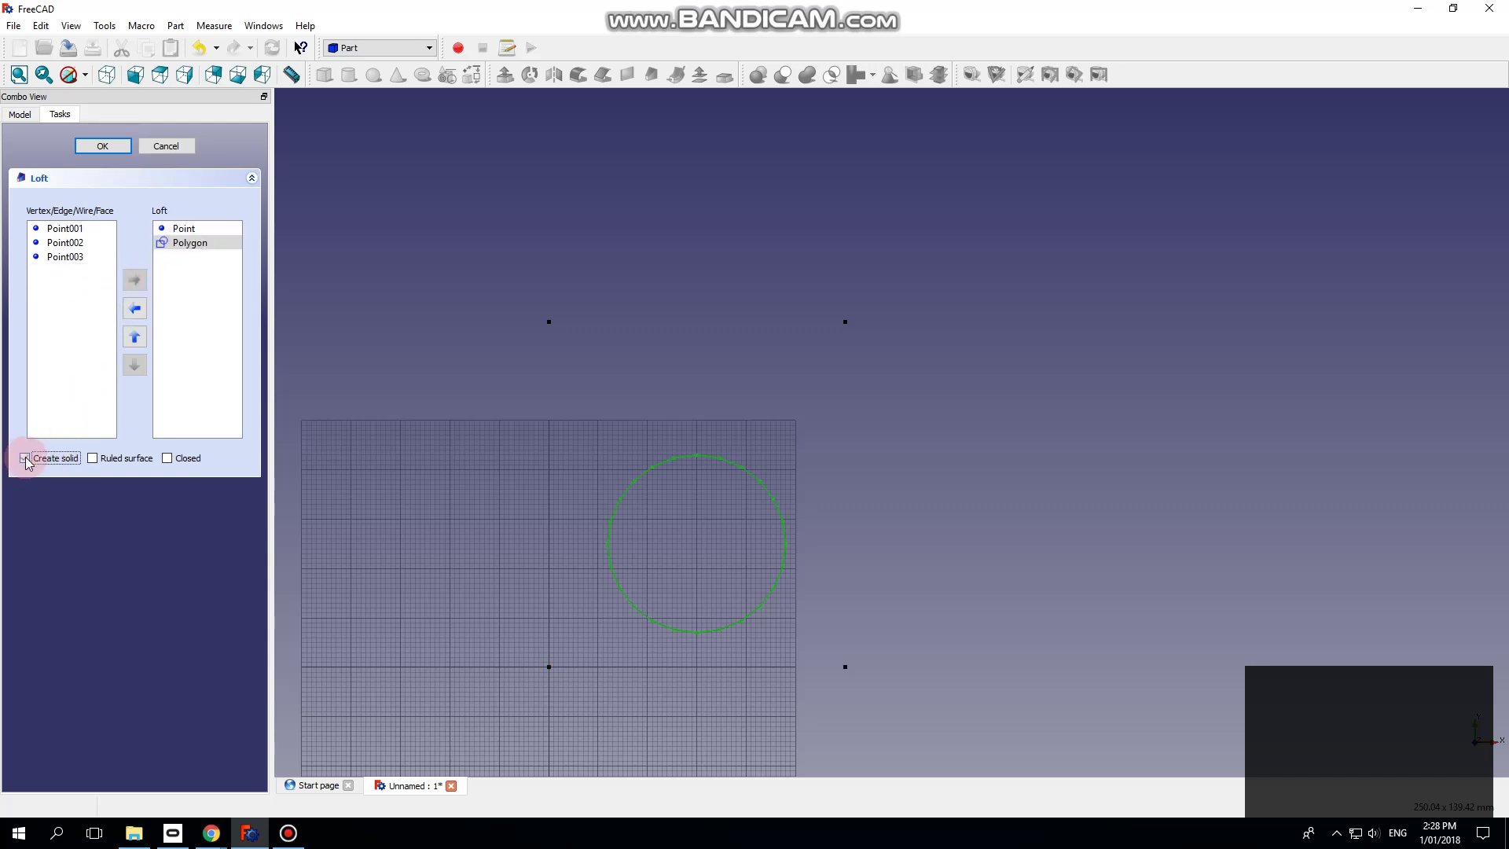
left_click(103, 145)
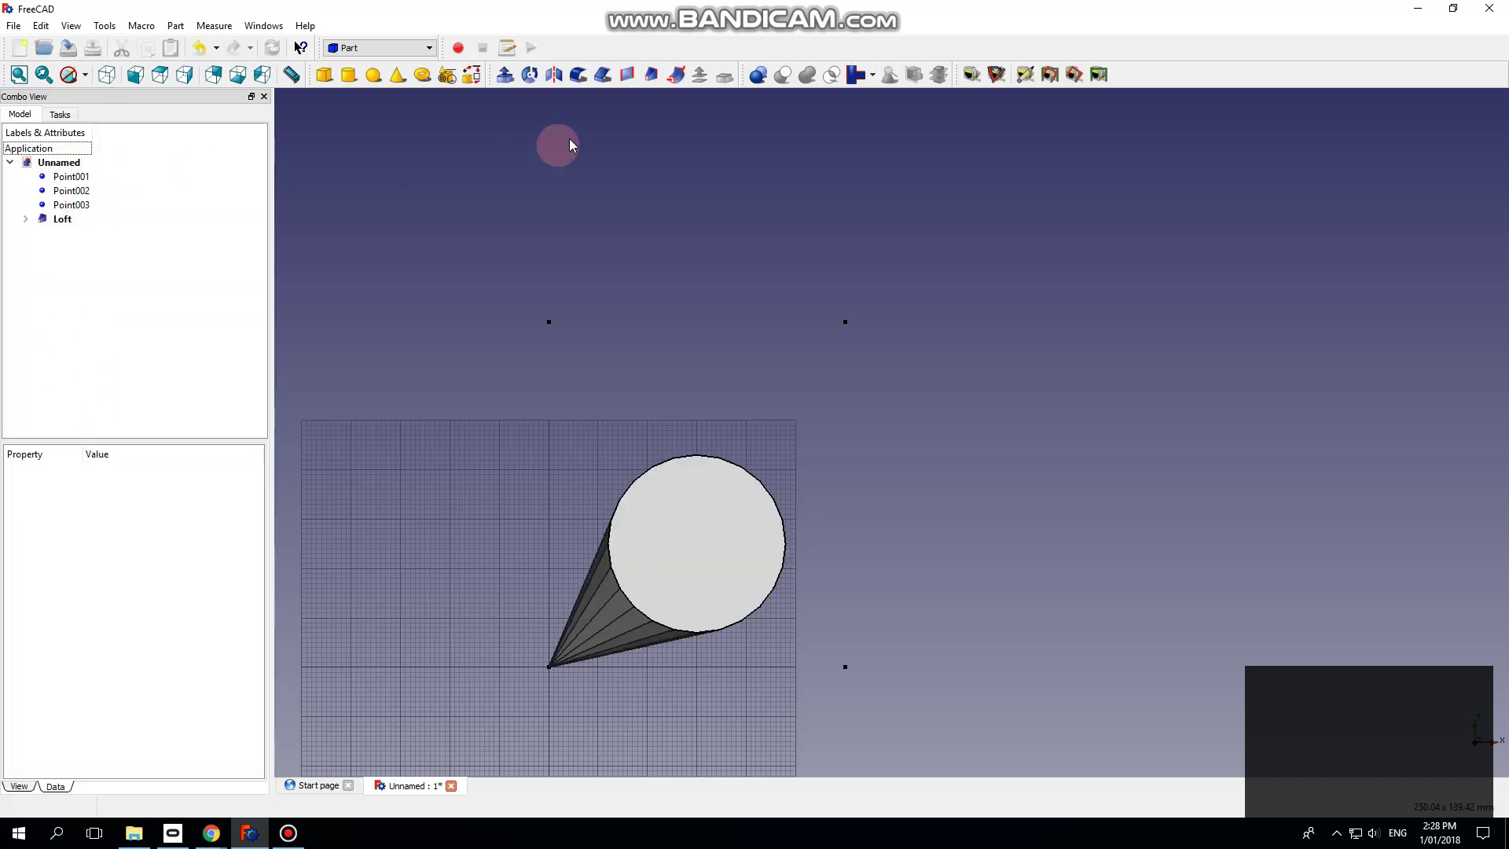
Step: Create a second solid loft from Point001 to the Polygon
left_click(649, 74)
left_click(64, 243)
left_click(134, 280)
left_click(64, 270)
left_click(134, 282)
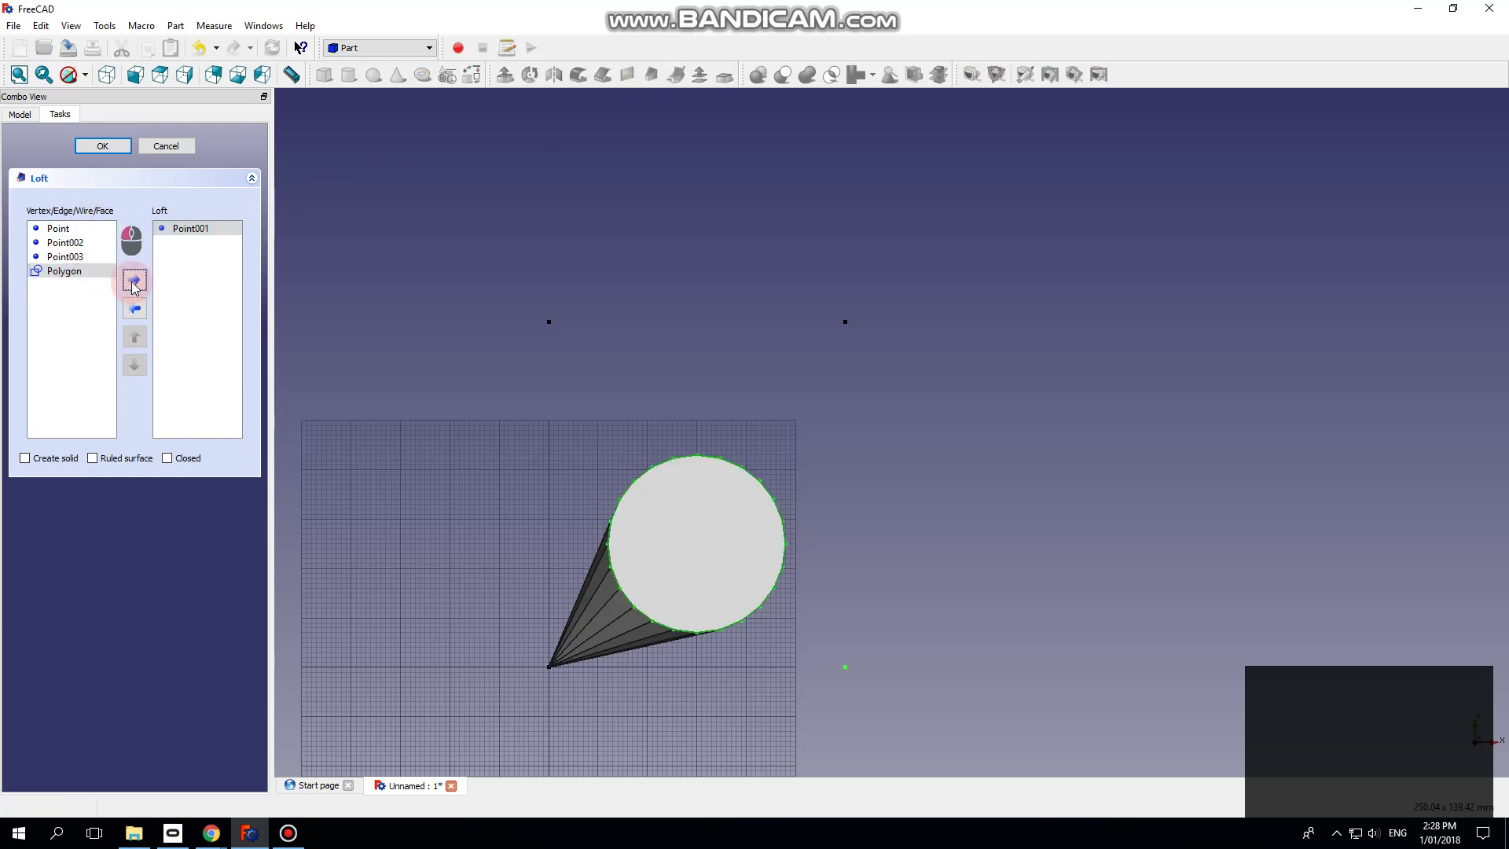
left_click(25, 457)
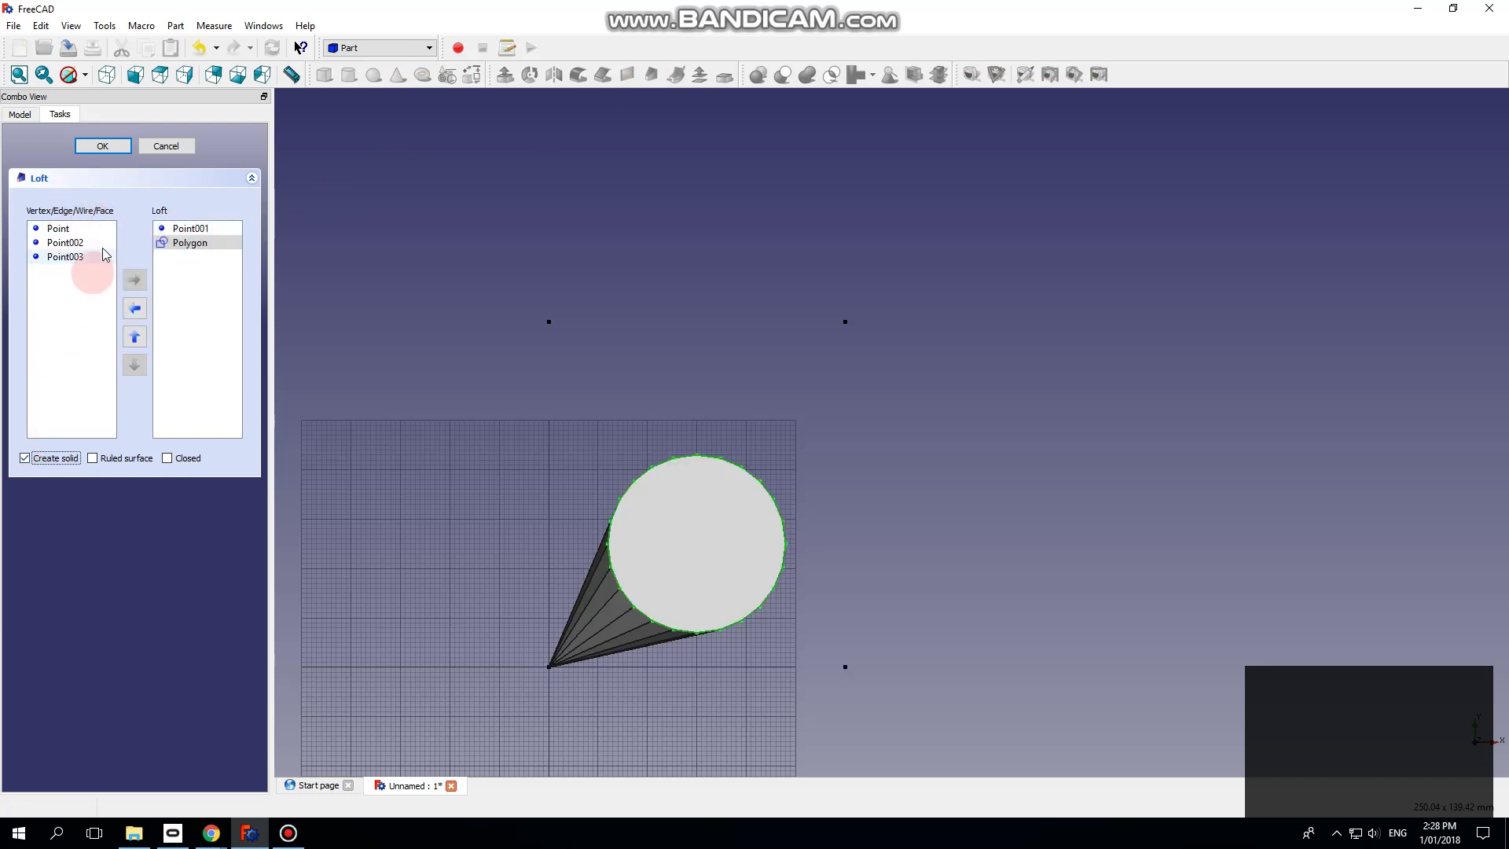
left_click(102, 146)
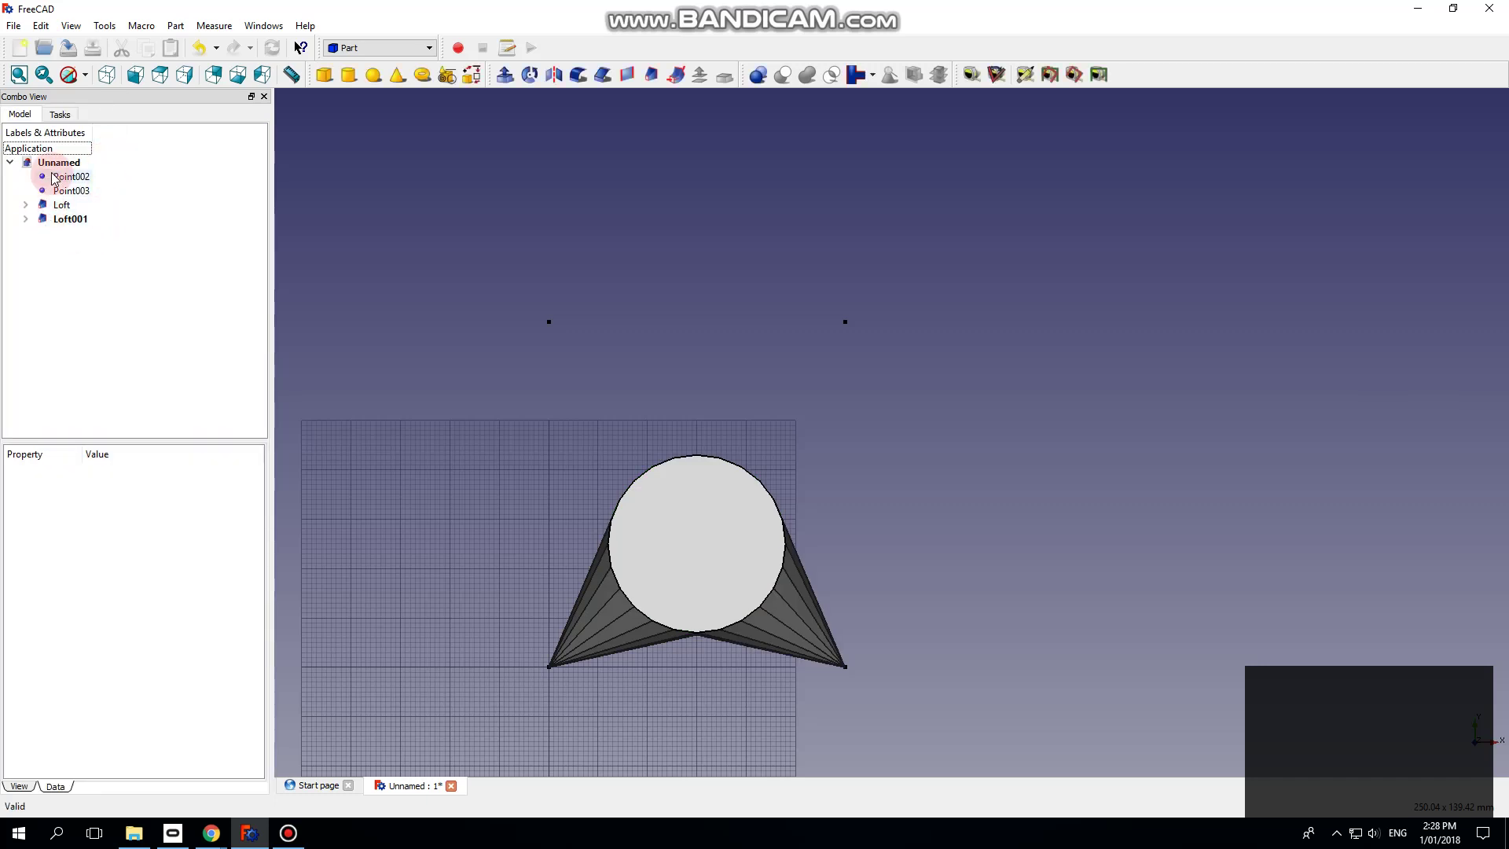
Step: Create a third solid loft from Point002 to the Polygon
left_click(656, 71)
left_click(73, 255)
left_click(134, 281)
left_click(62, 270)
left_click(139, 284)
left_click(26, 458)
left_click(102, 145)
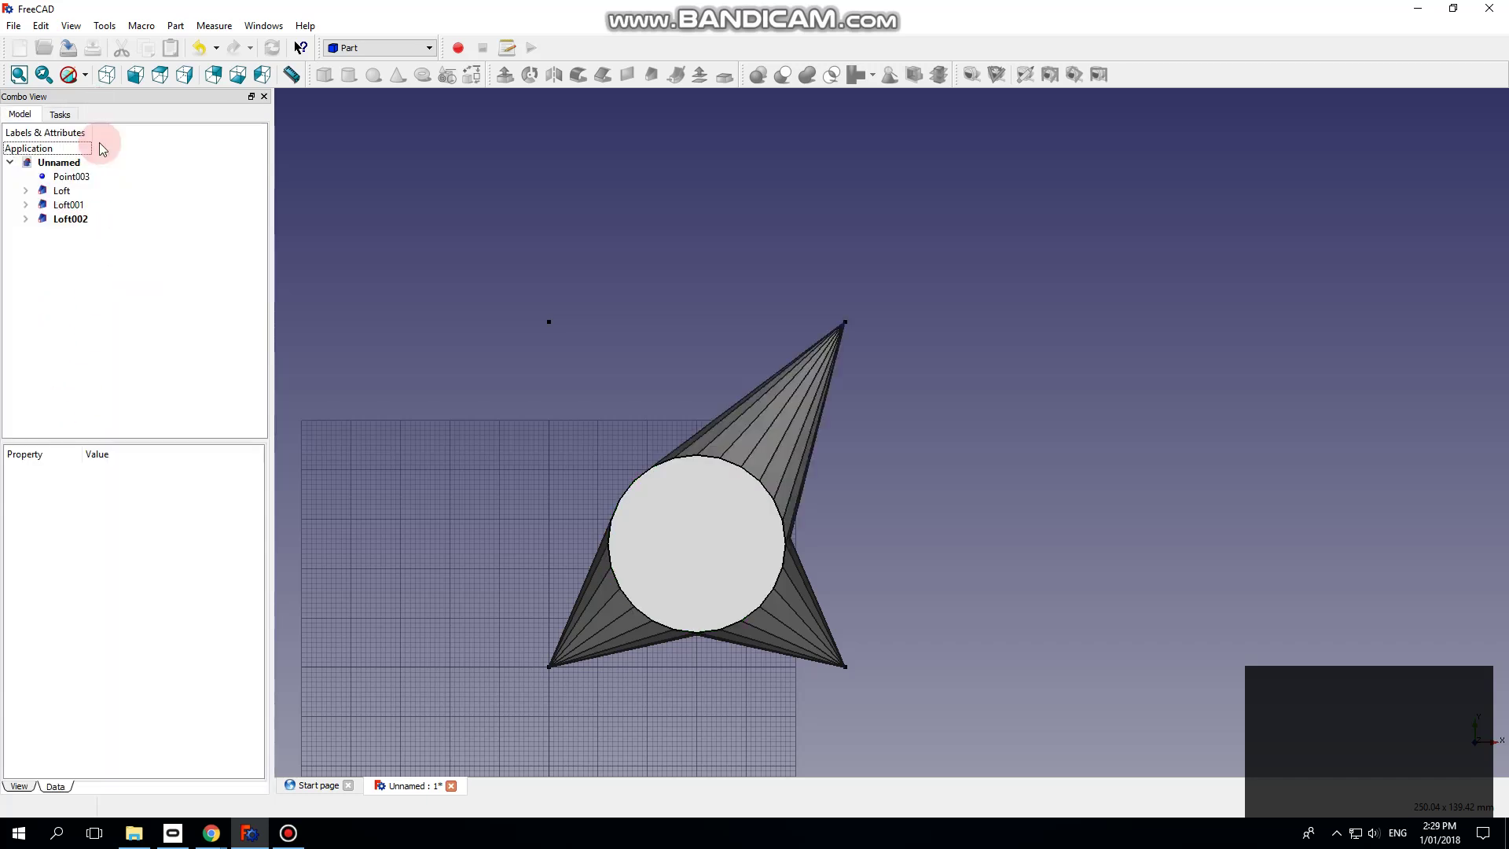
Step: Create the fourth loft, Loft003, from Point003 to the Polygon
left_click(650, 75)
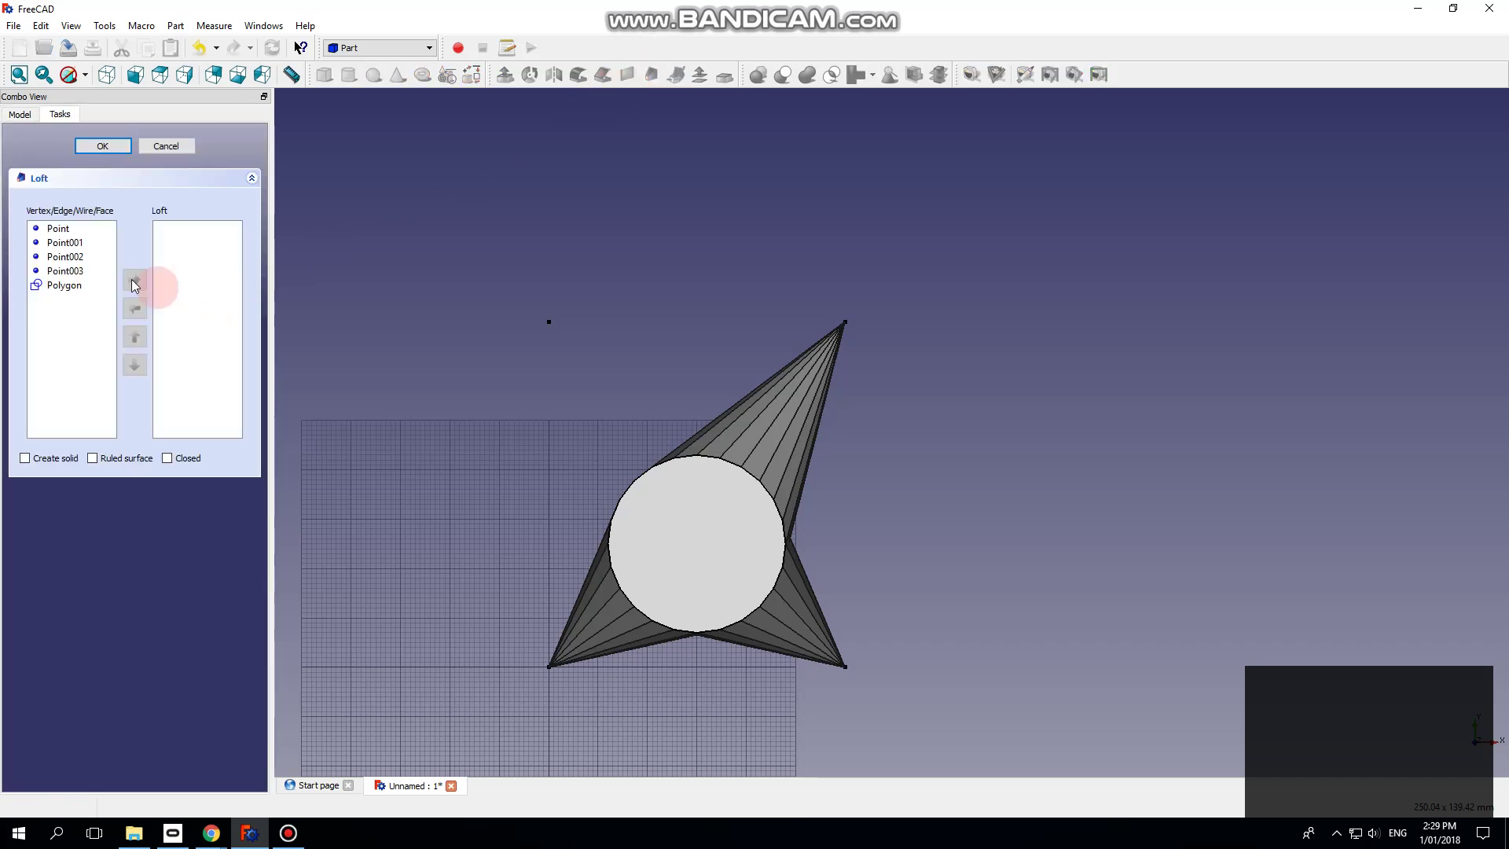
left_click(66, 270)
left_click(136, 280)
left_click(77, 271)
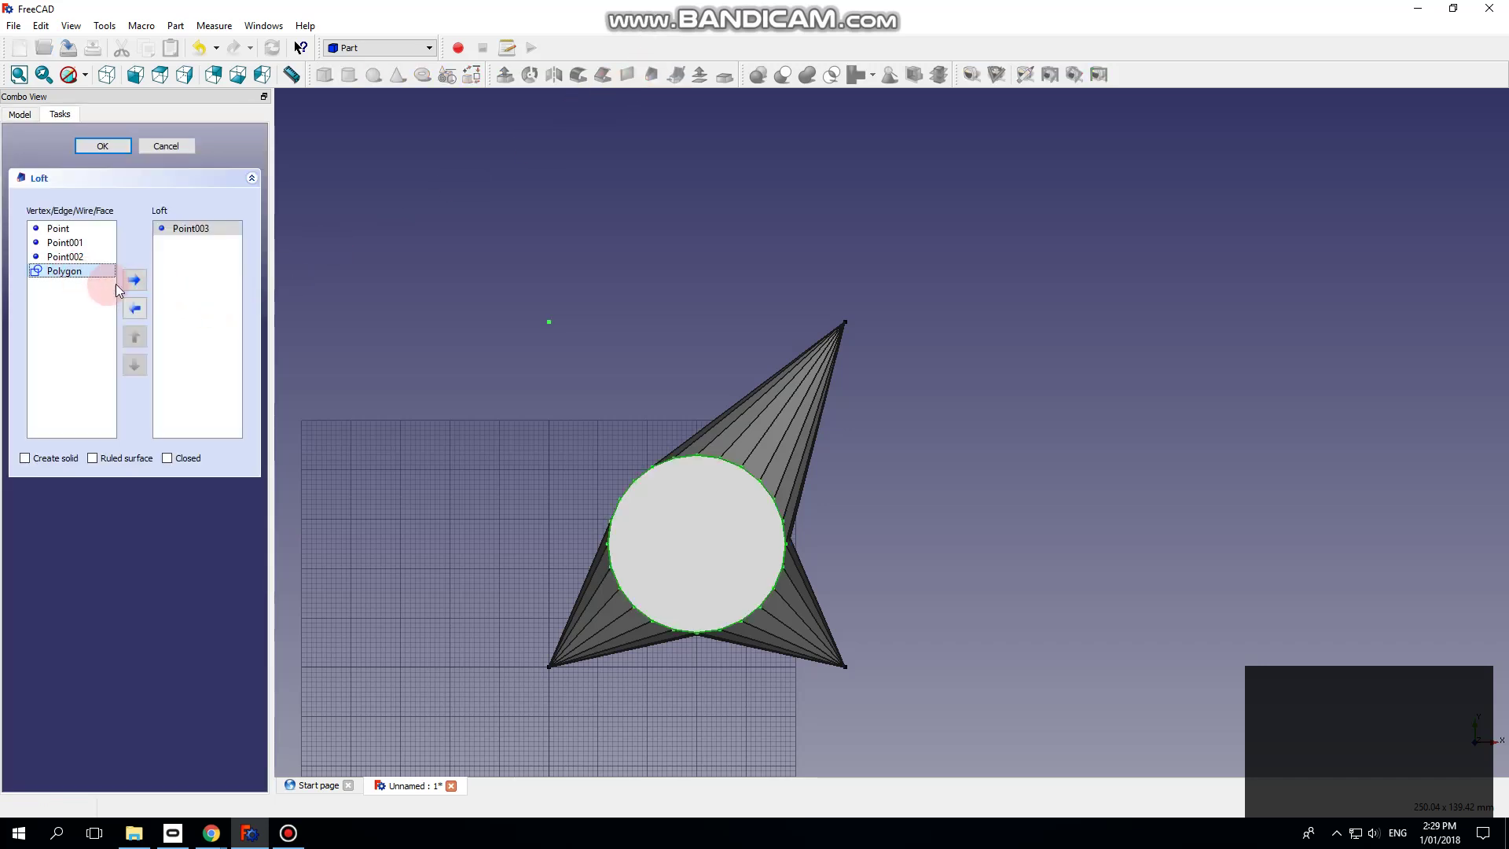
left_click(135, 280)
left_click(106, 145)
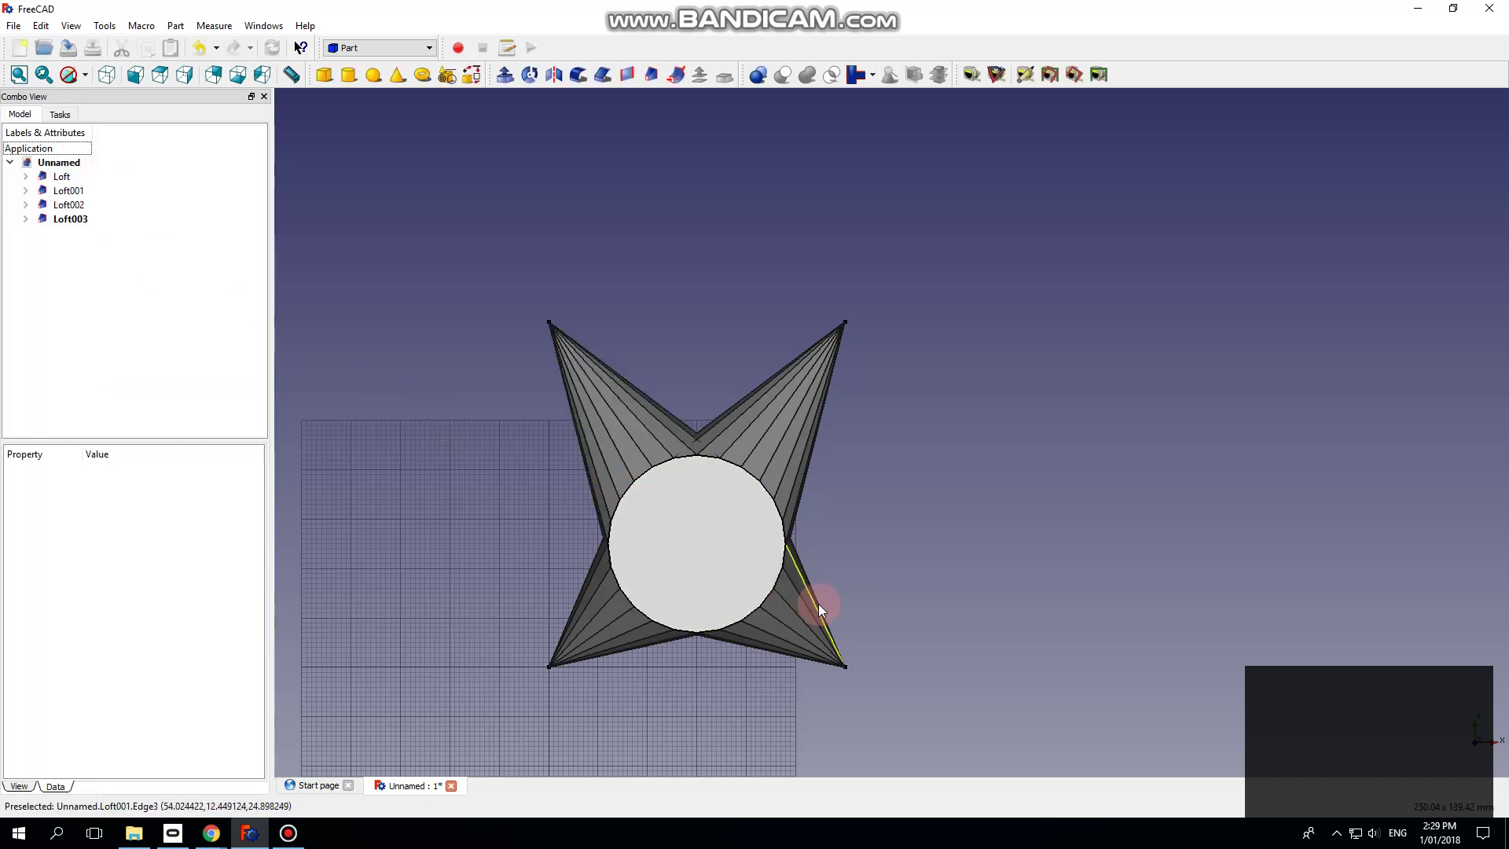
Step: Select Loft through Loft003 in the tree and fuse them with Part Union
middle_click_drag(729, 564, 651, 460)
scroll(667, 253, "down", 2)
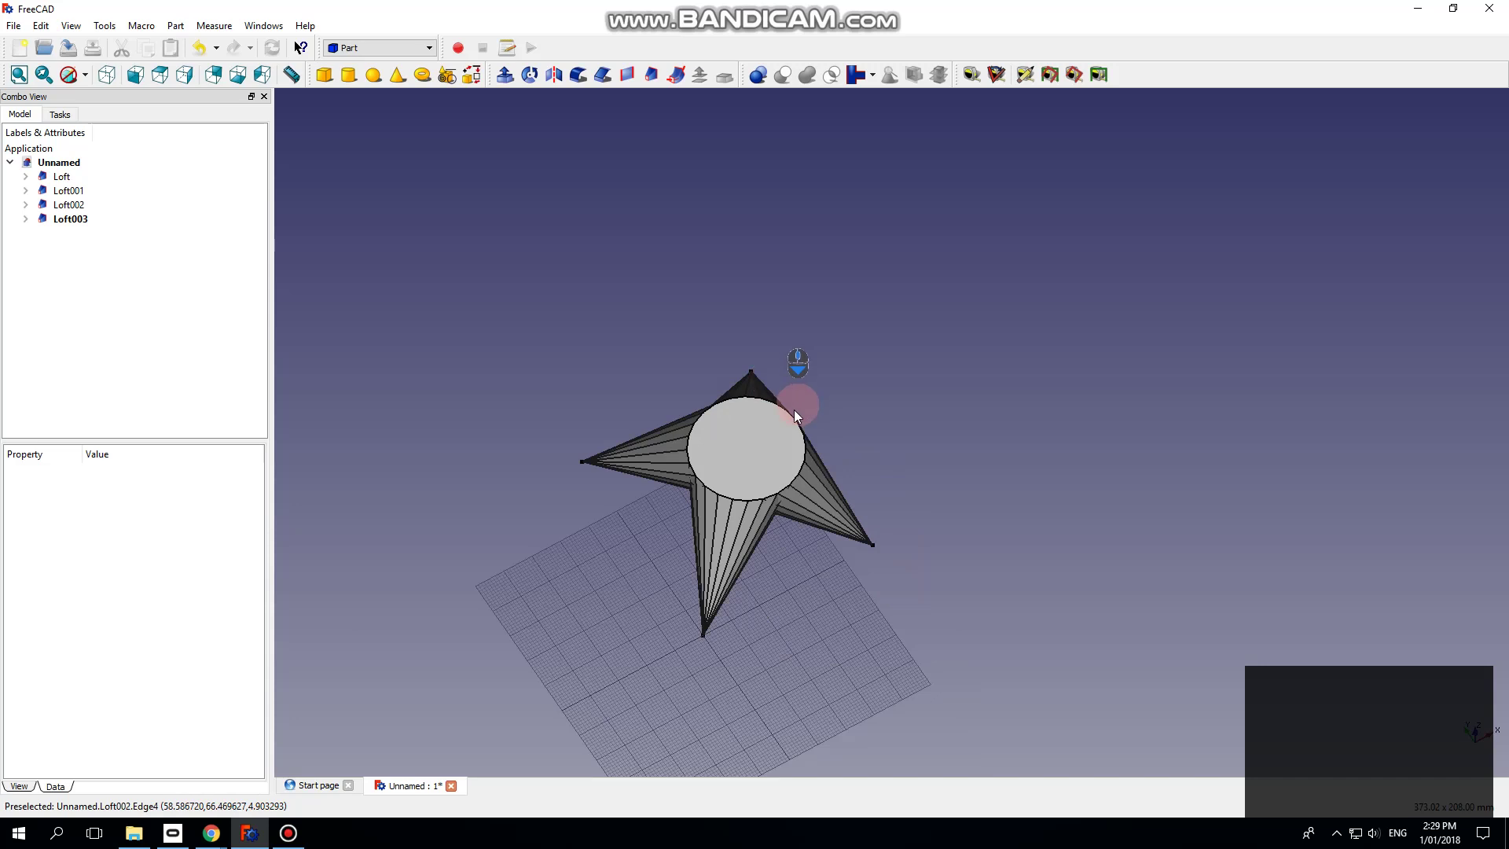
left_click(61, 176)
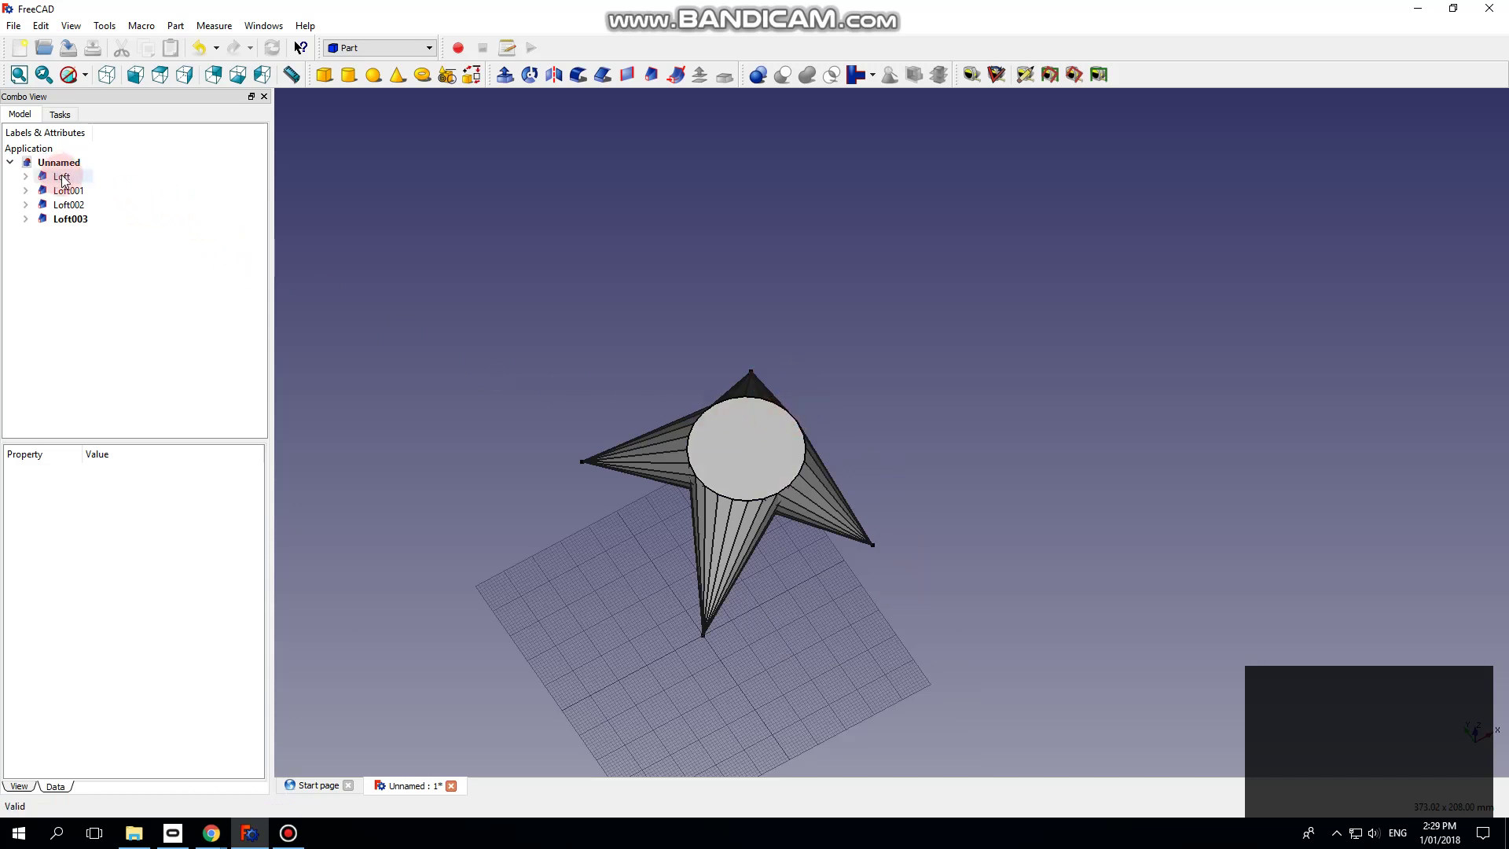
left_click(70, 218, "shift")
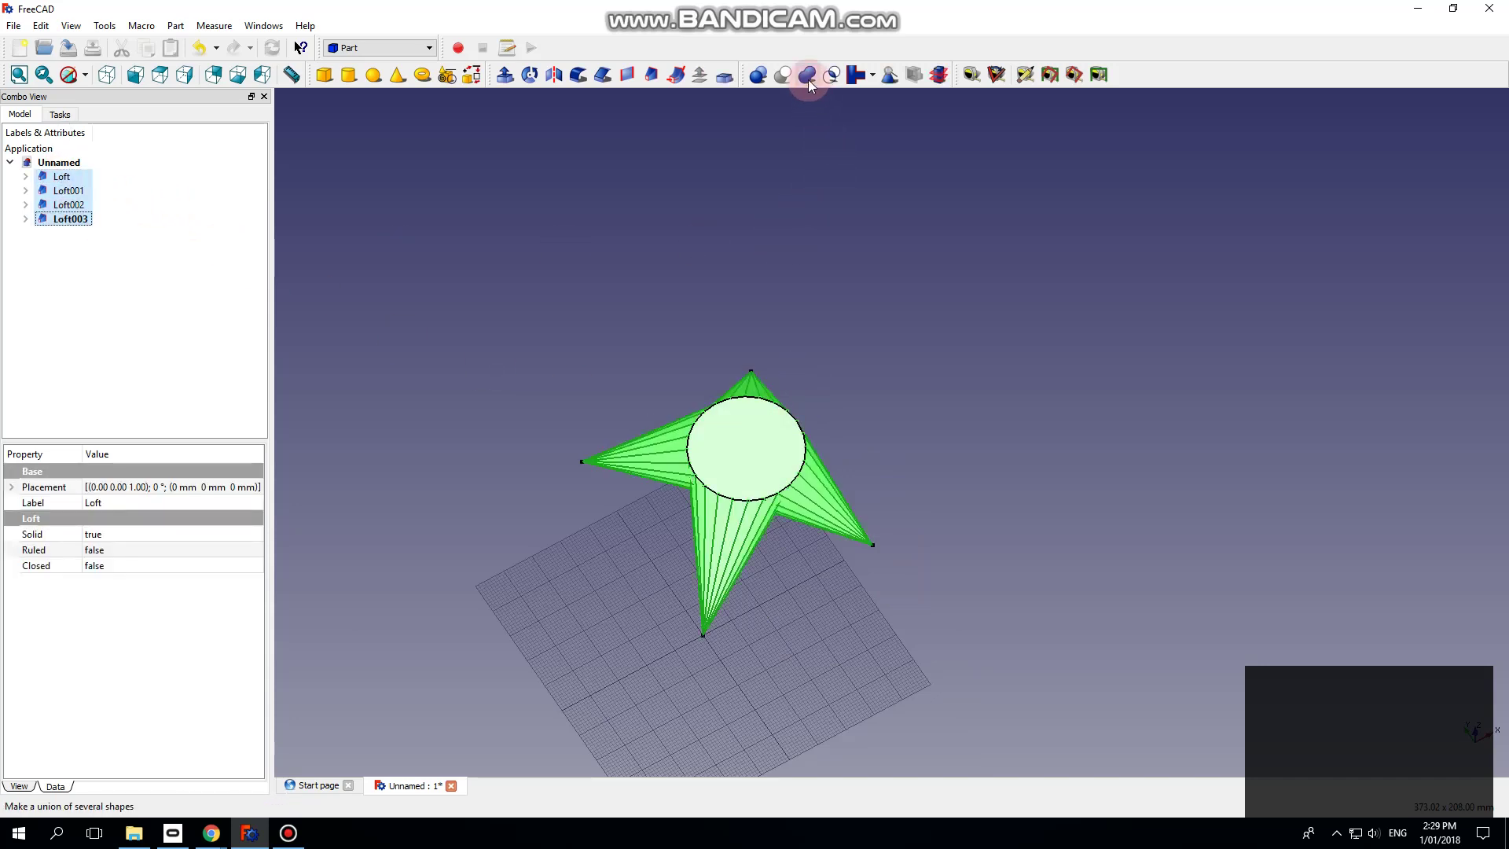
left_click(809, 79)
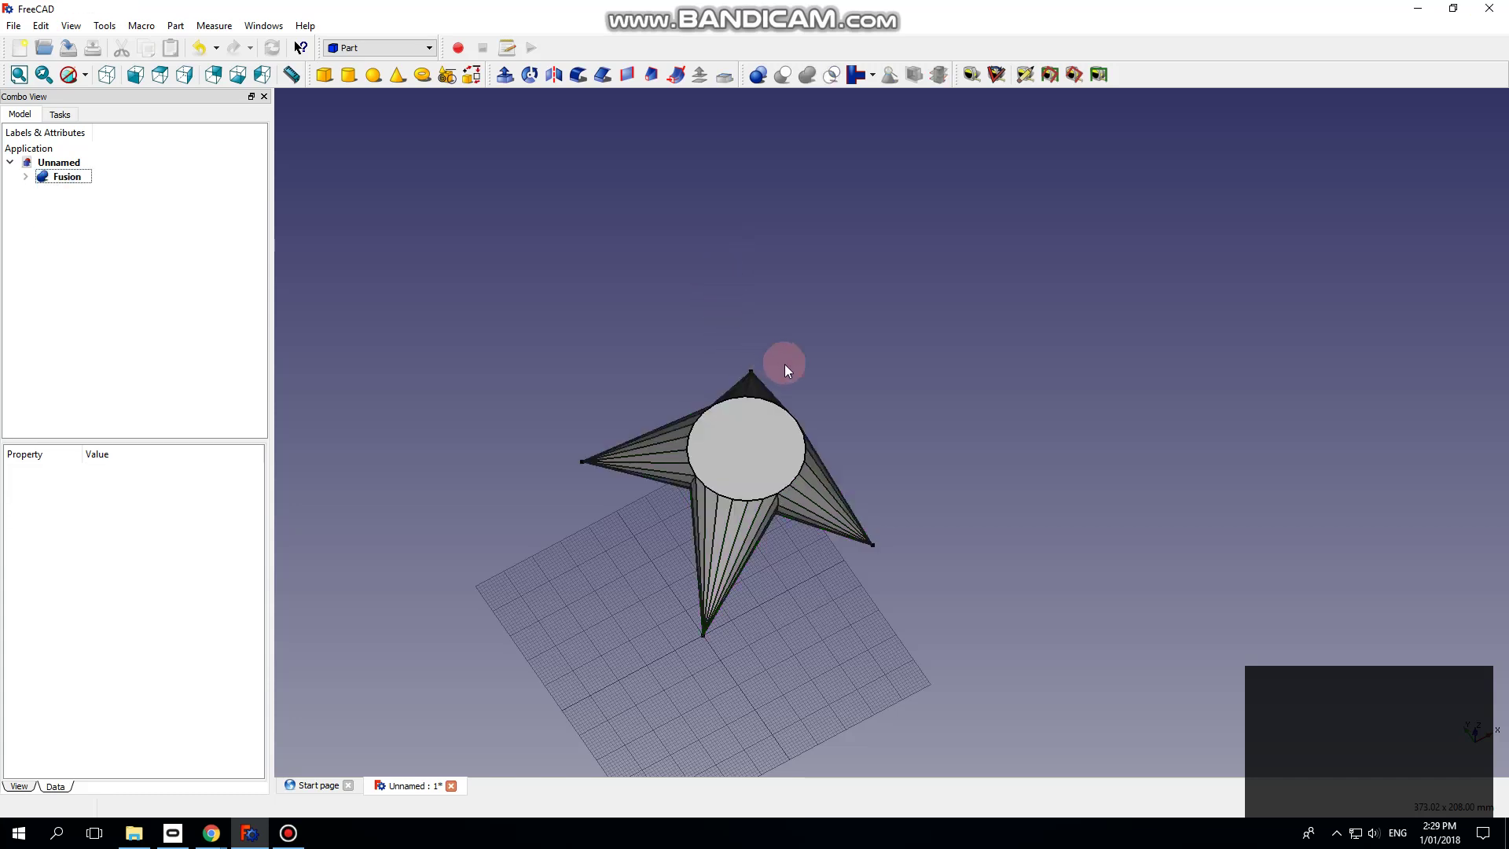
scroll(786, 393, "up", 4)
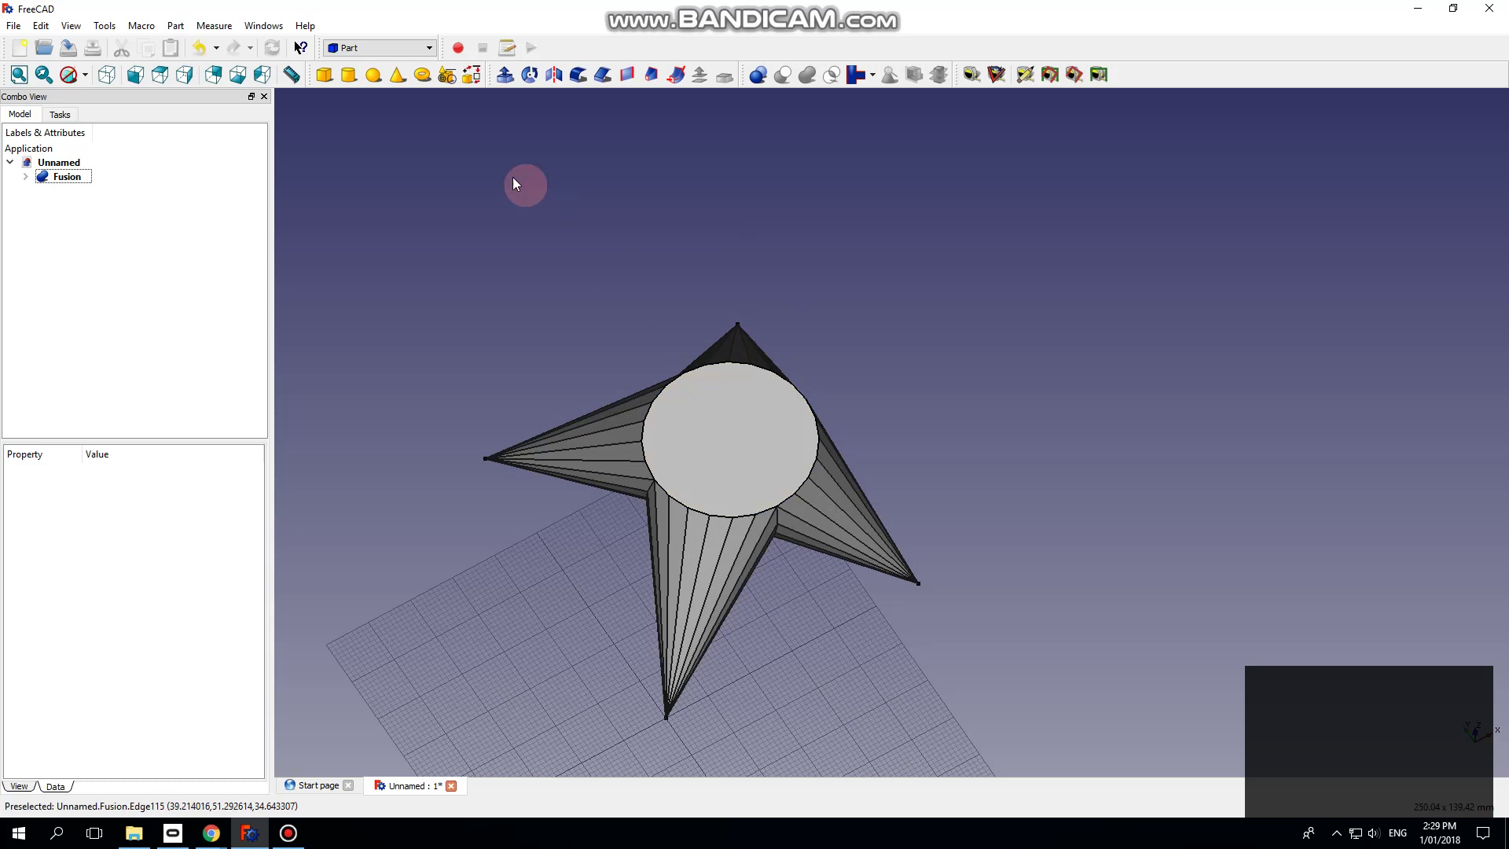
Step: Create a planar face through the star's left, bottom, right and top spike-tip vertices
left_click(473, 79)
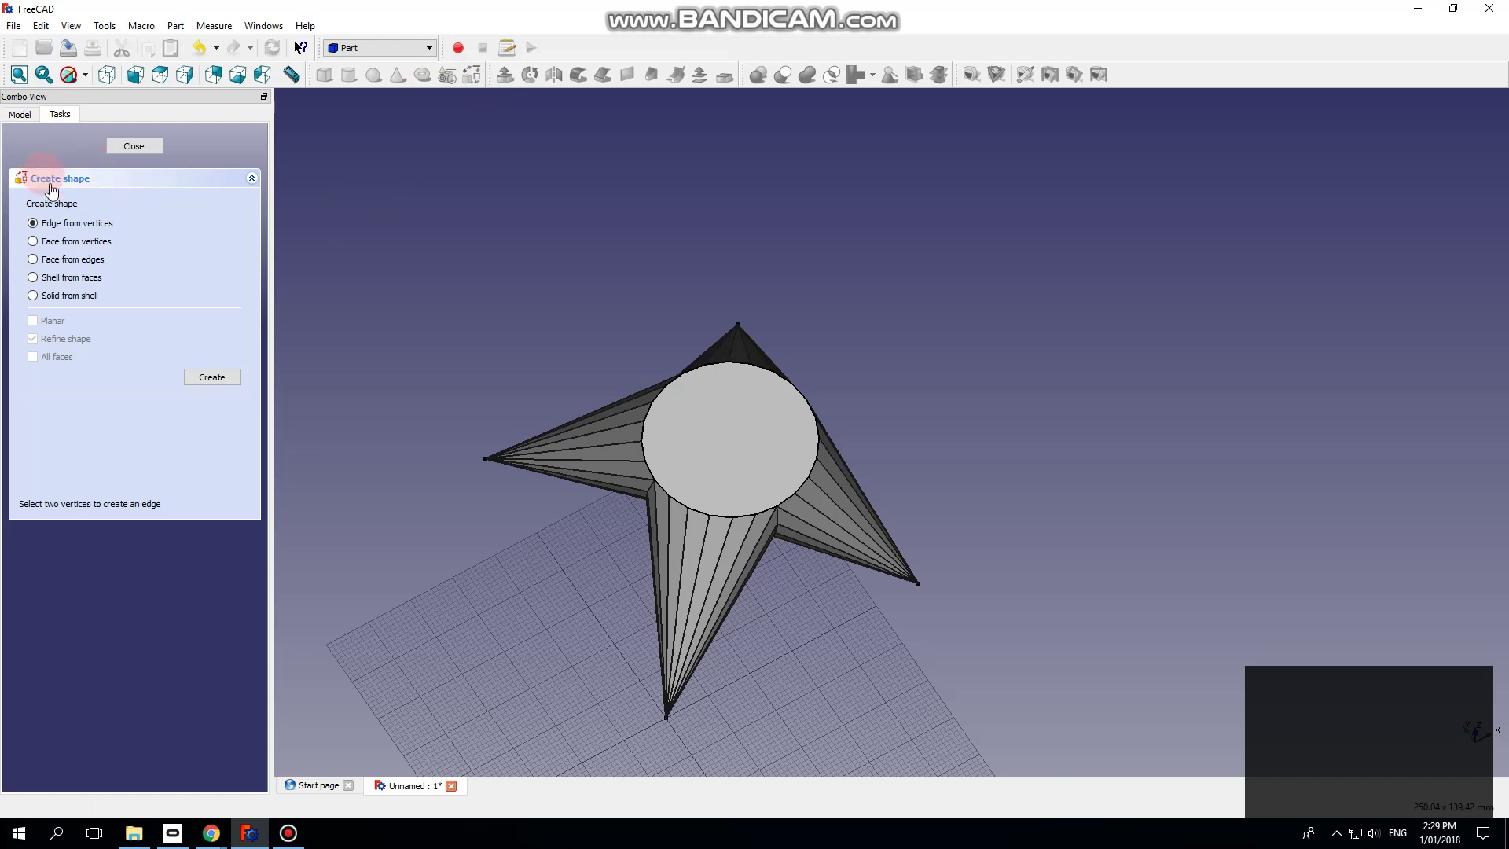
left_click(34, 242)
left_click(33, 321)
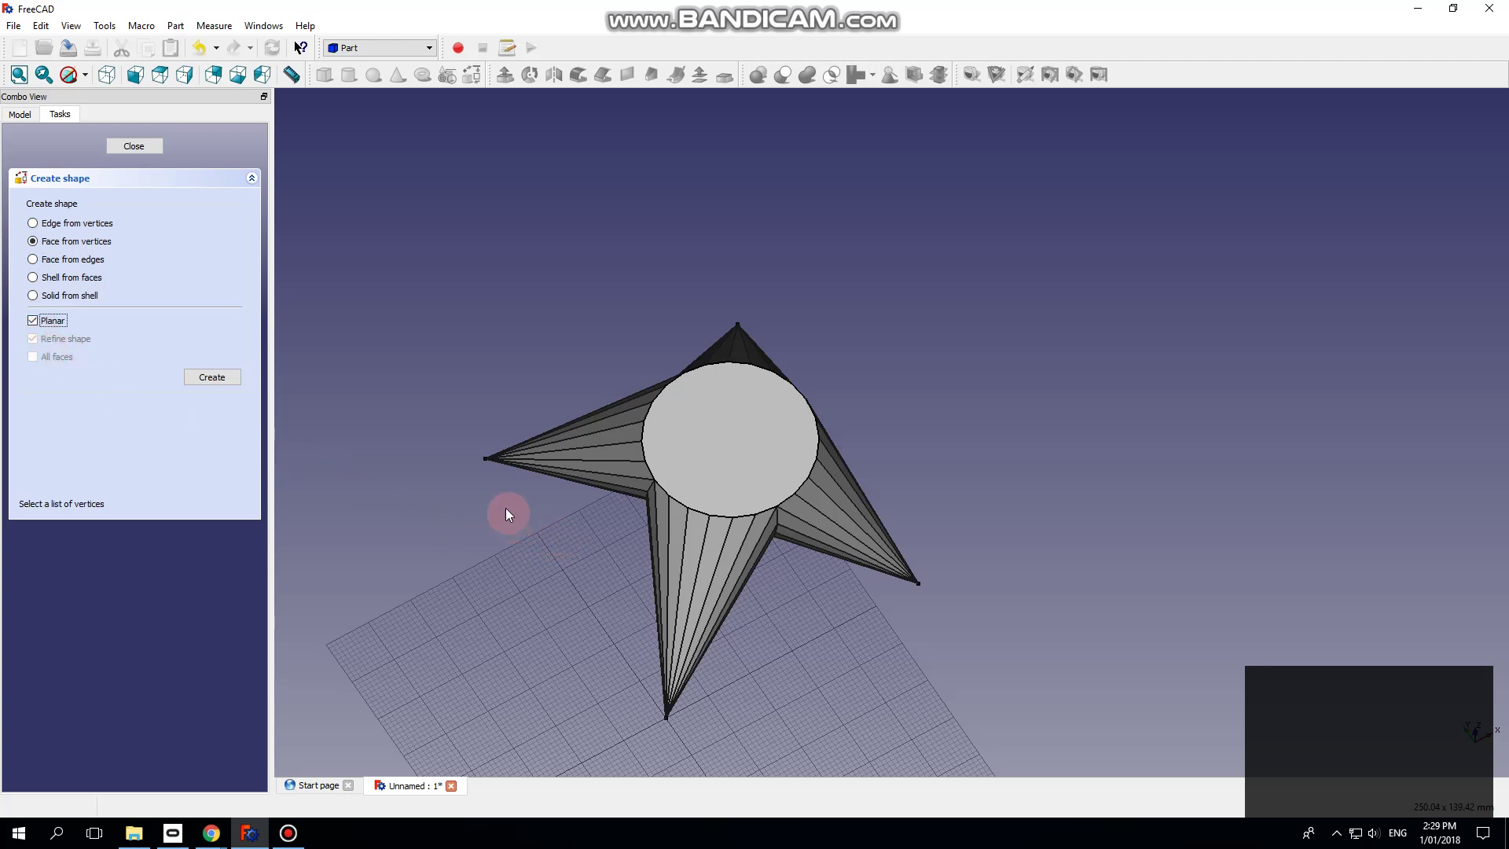
left_click(485, 458)
left_click(663, 720)
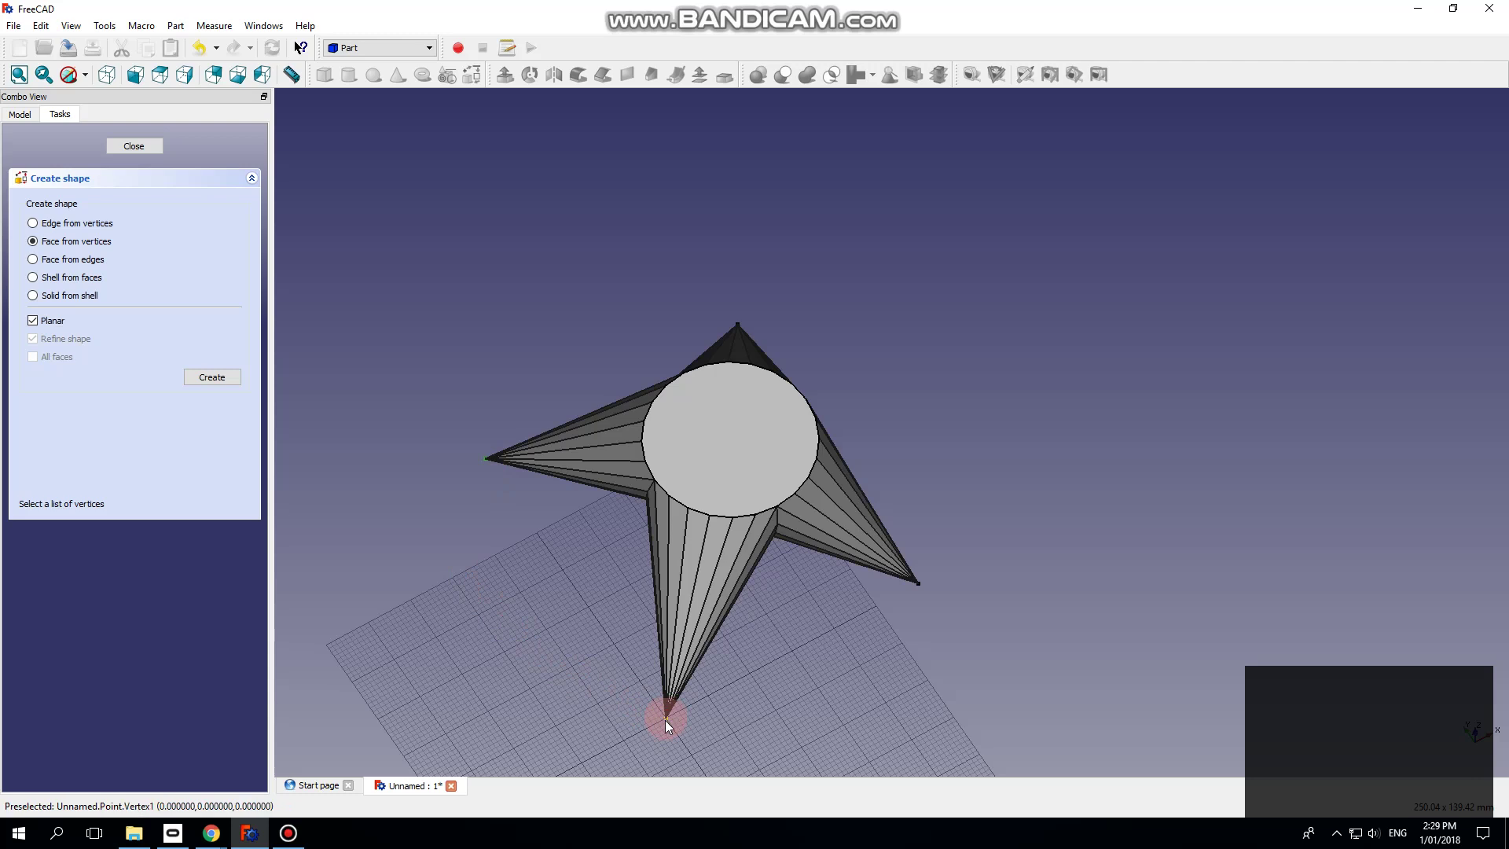
left_click(920, 596)
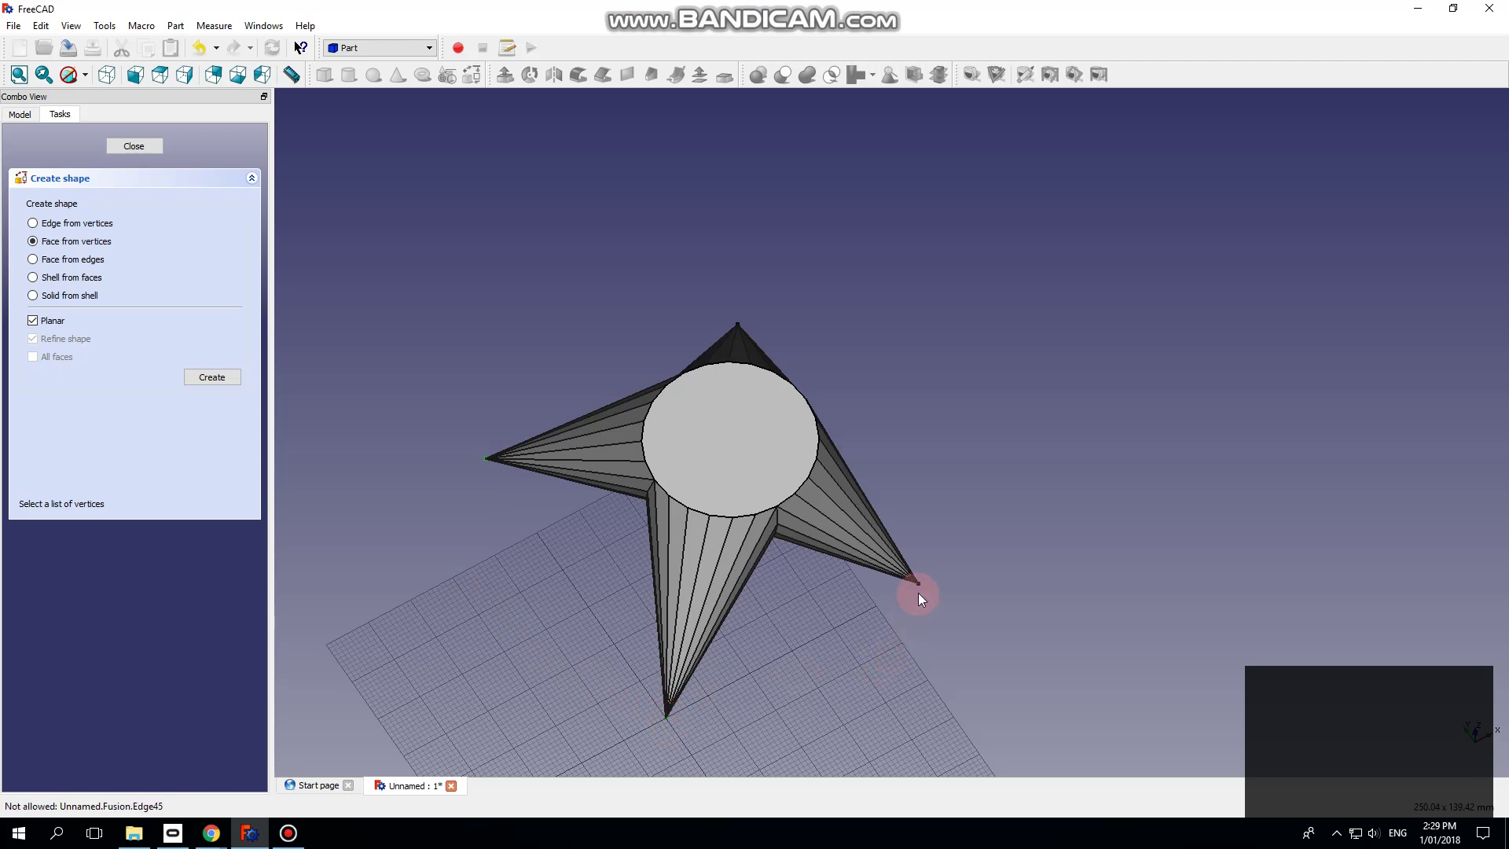
left_click(739, 323)
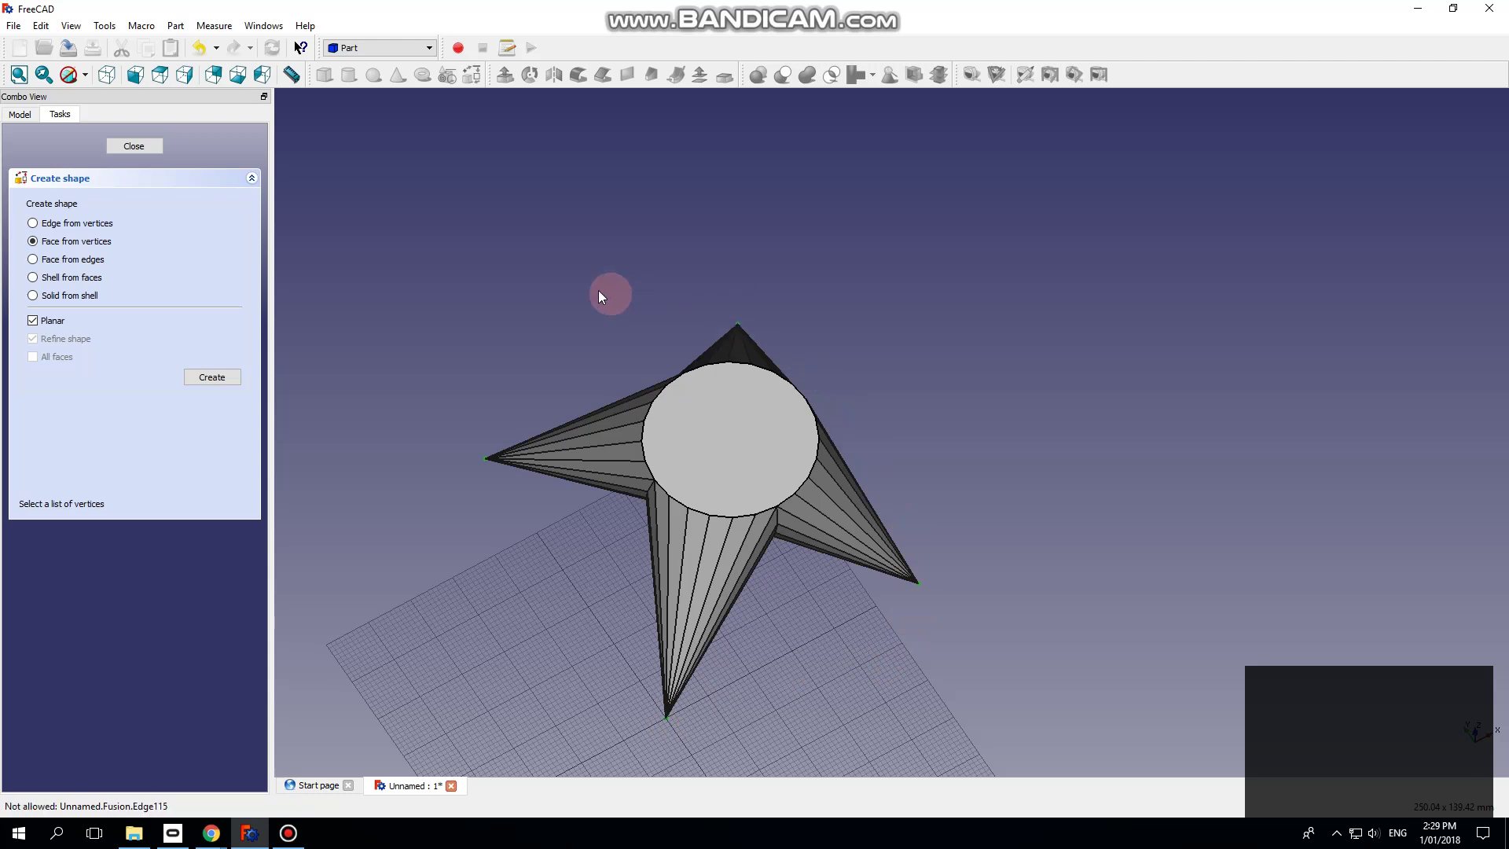
left_click(212, 377)
left_click(724, 663)
middle_click_drag(833, 691, 754, 397)
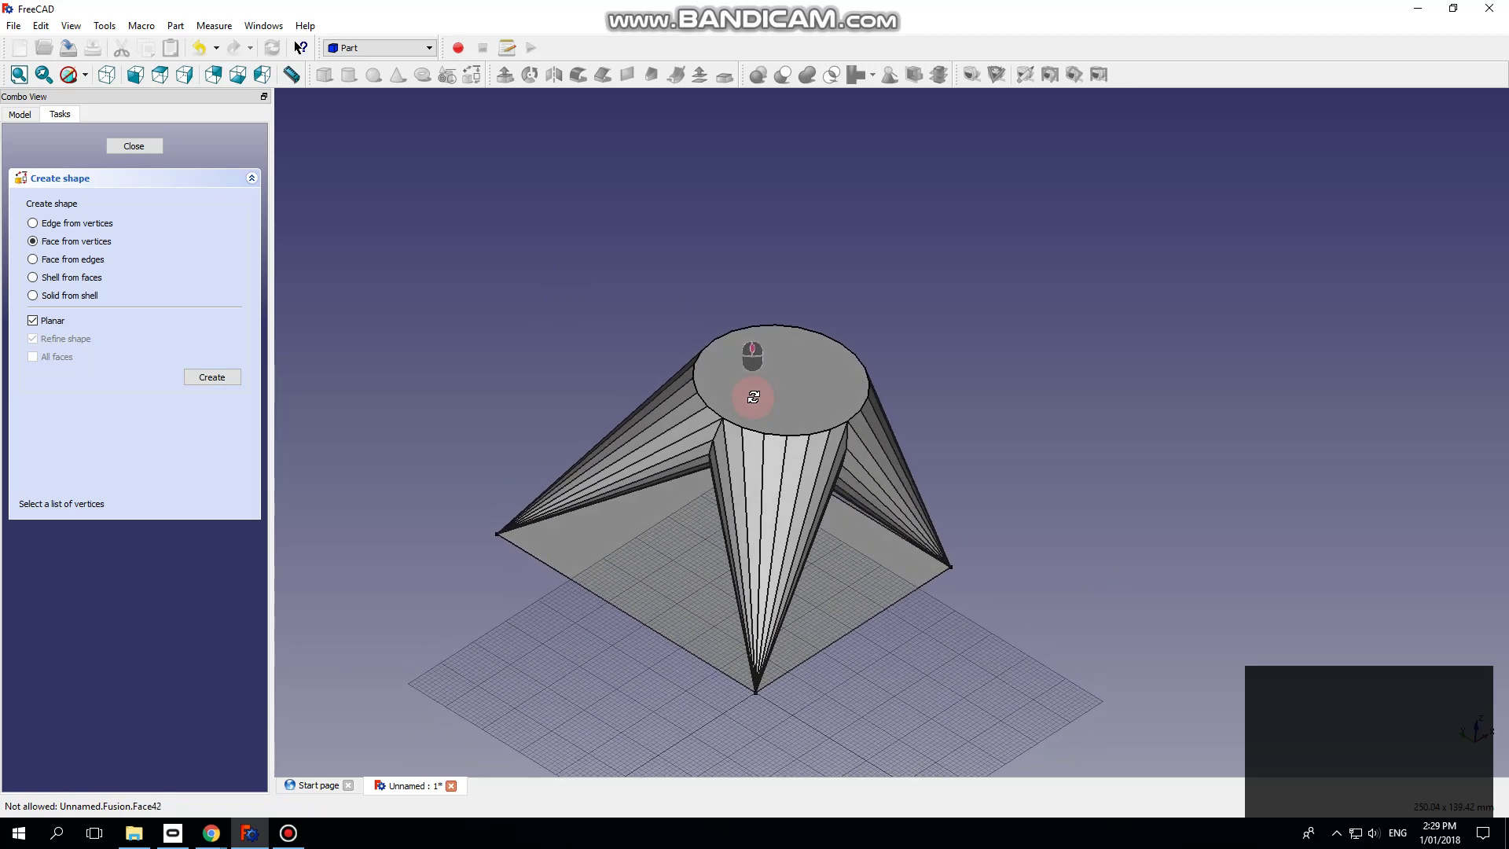
Step: Fill the first two triangular gaps between spikes with faces built from their three edges
left_click(34, 262)
left_click(696, 430)
left_click(725, 460)
left_click(614, 606)
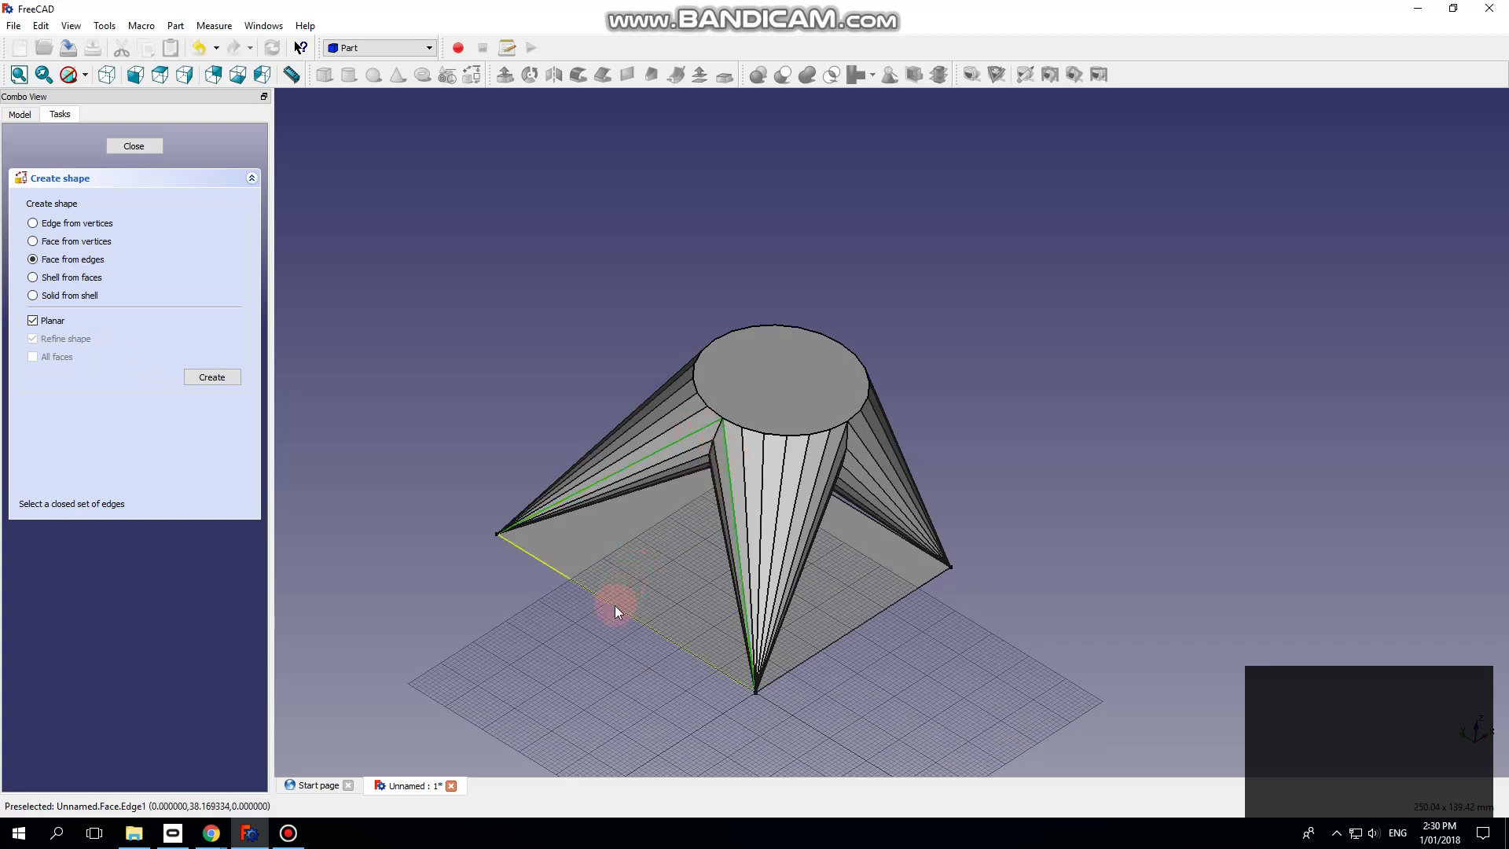
left_click(206, 384)
middle_click_drag(882, 613, 814, 610)
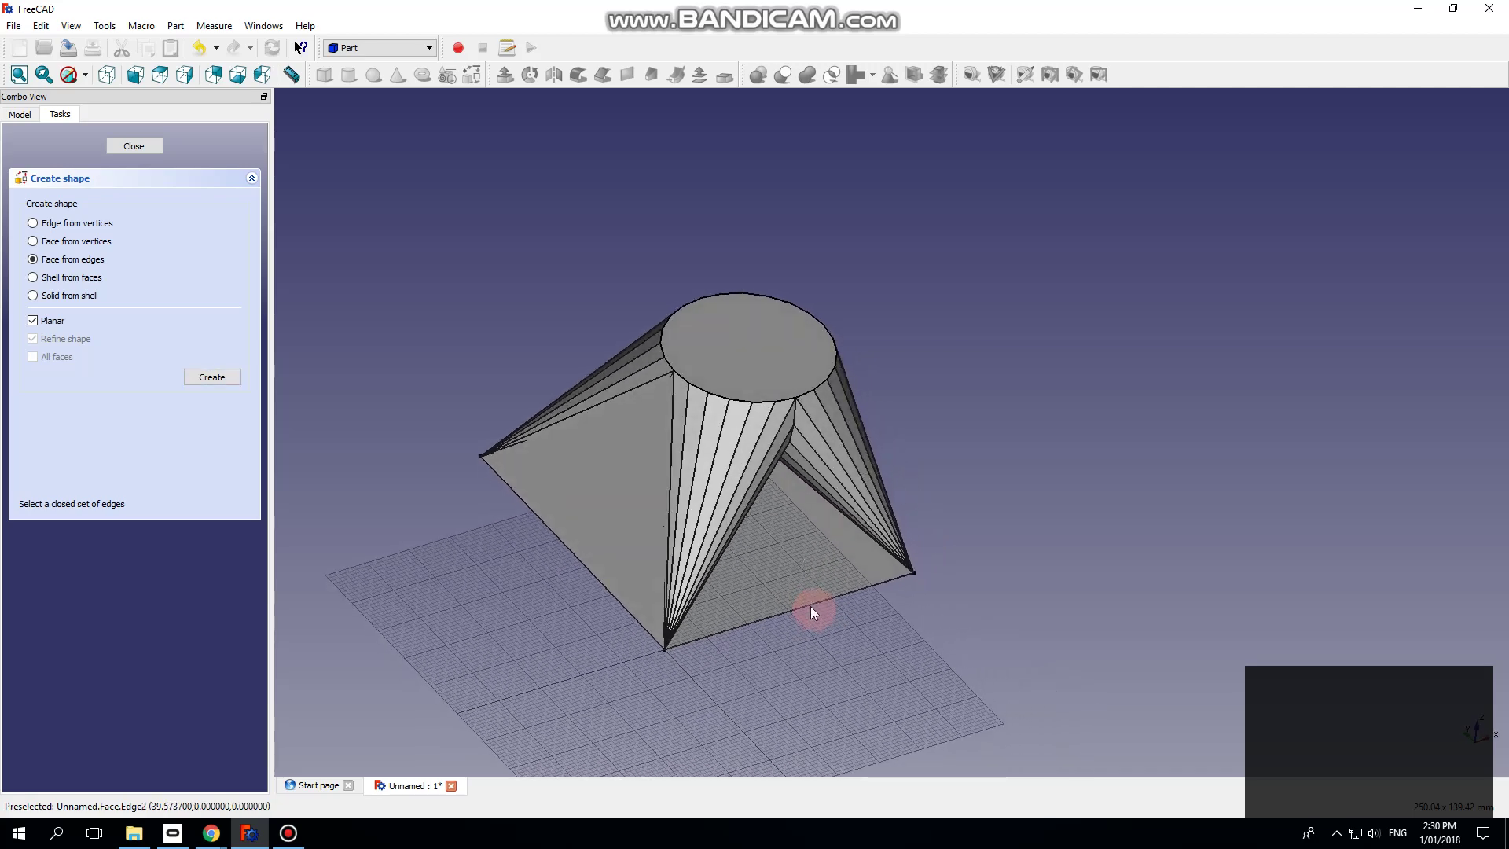
scroll(818, 495, "up", 5)
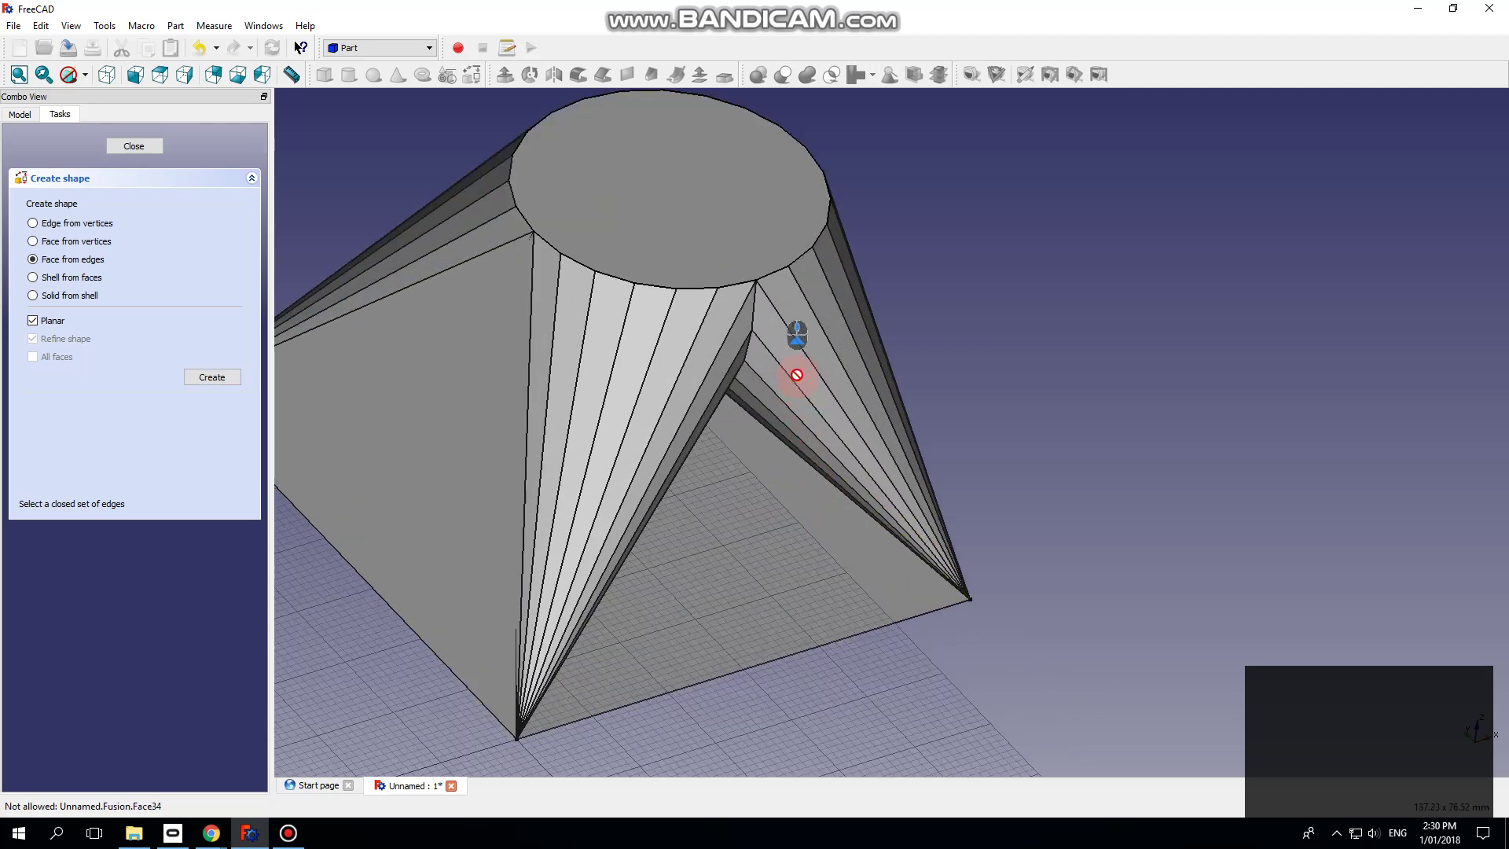
left_click(810, 356)
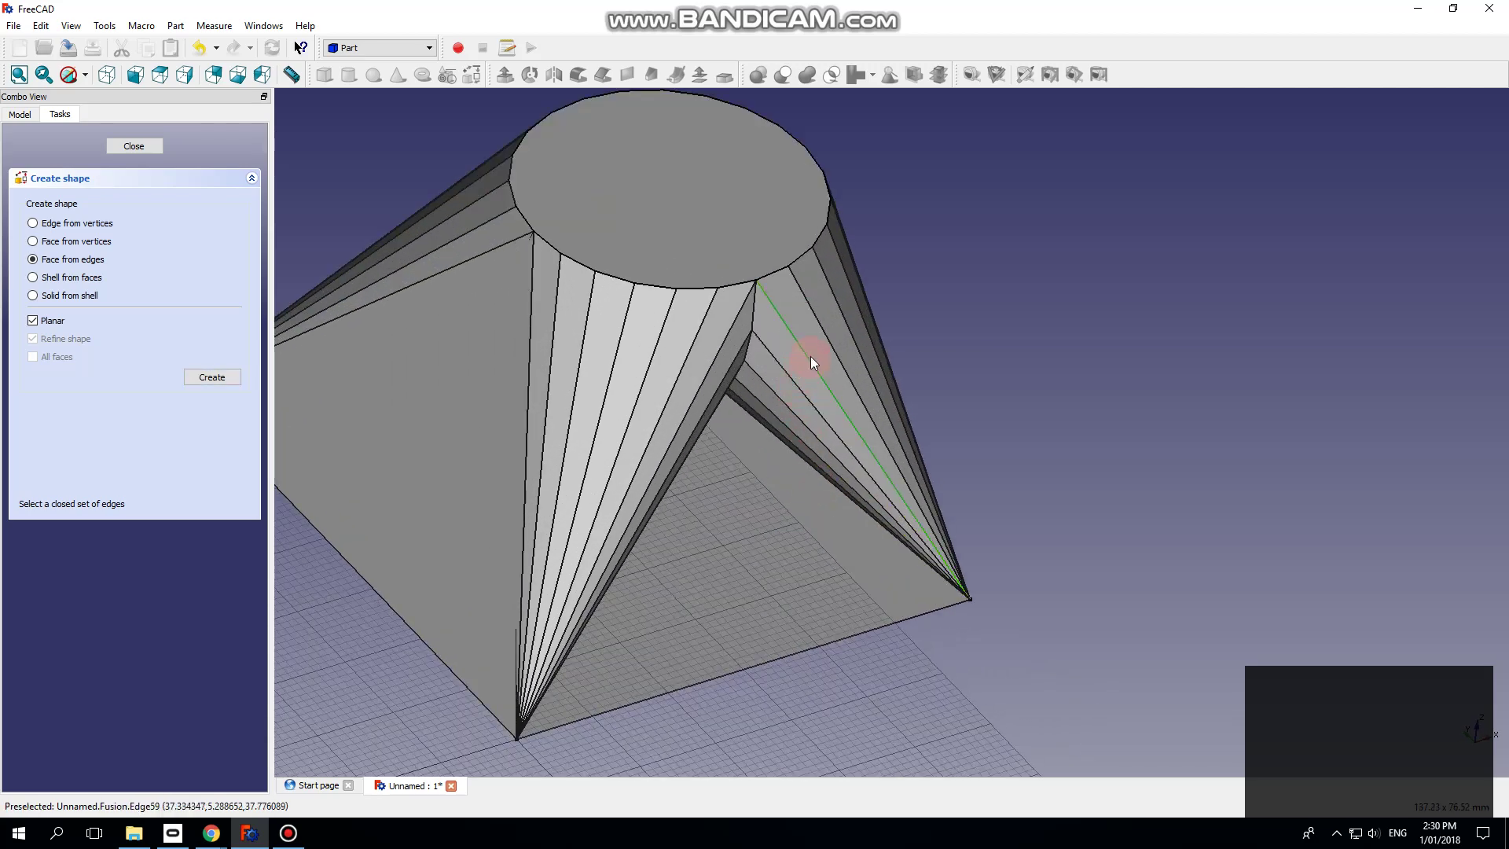
left_click(723, 346)
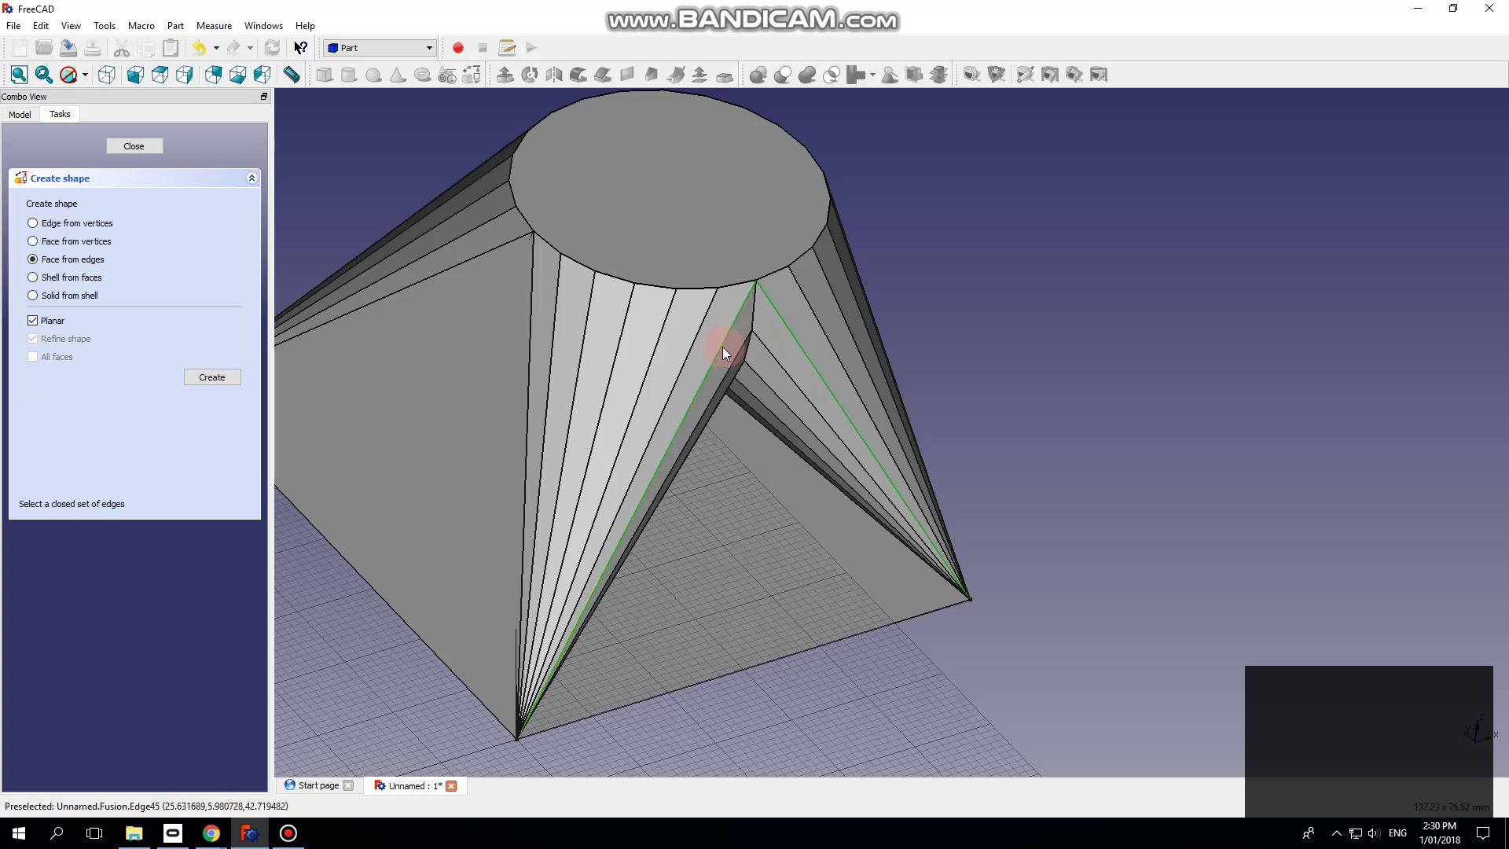
left_click(799, 649)
left_click(220, 376)
Step: Fill the third and fourth triangular gaps with faces from their bounding edges
left_click_drag(1073, 428, 763, 488)
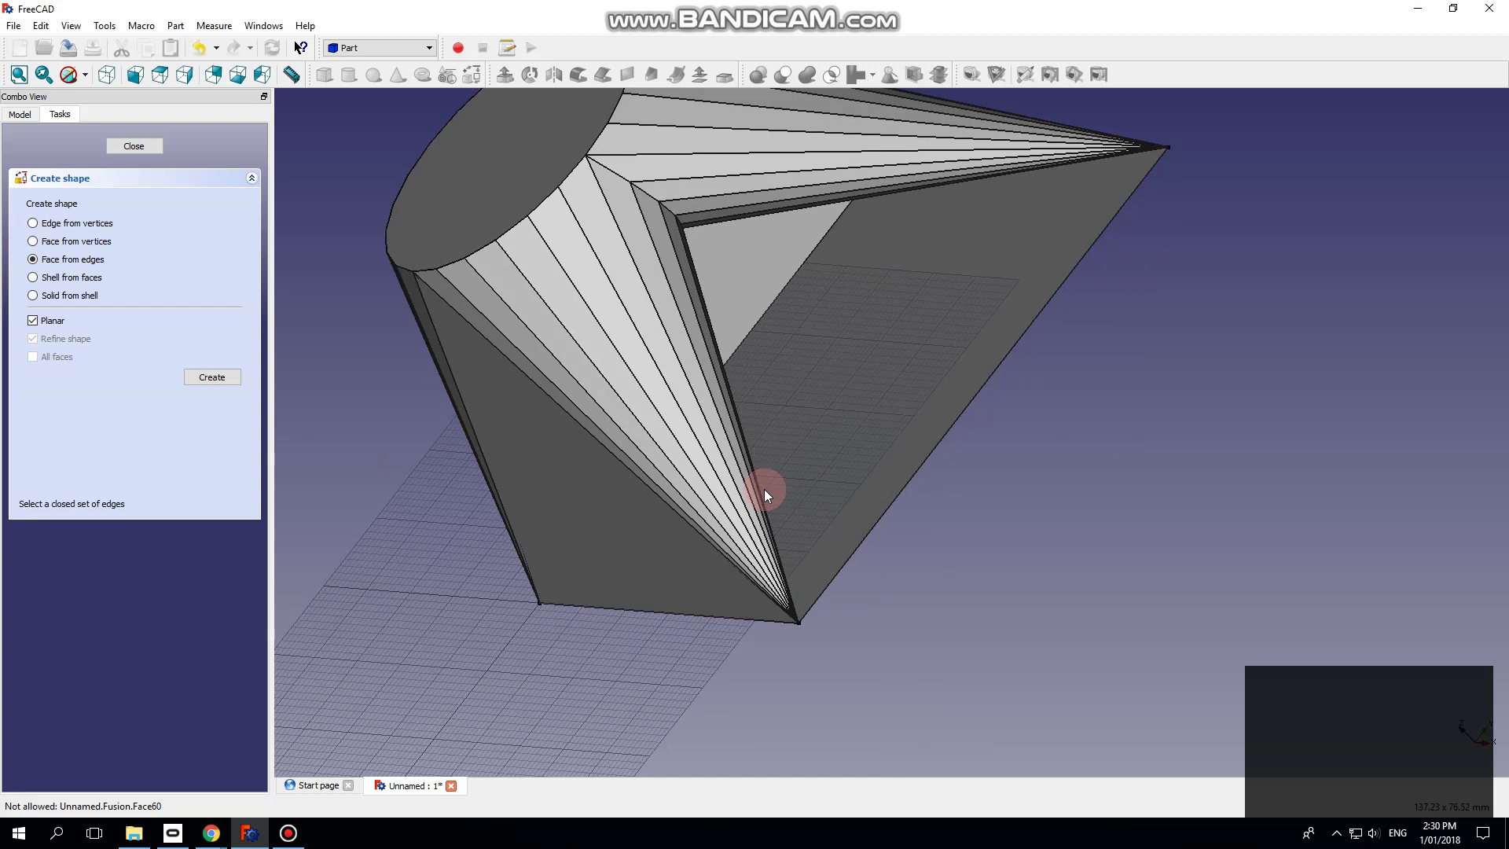
left_click(605, 195)
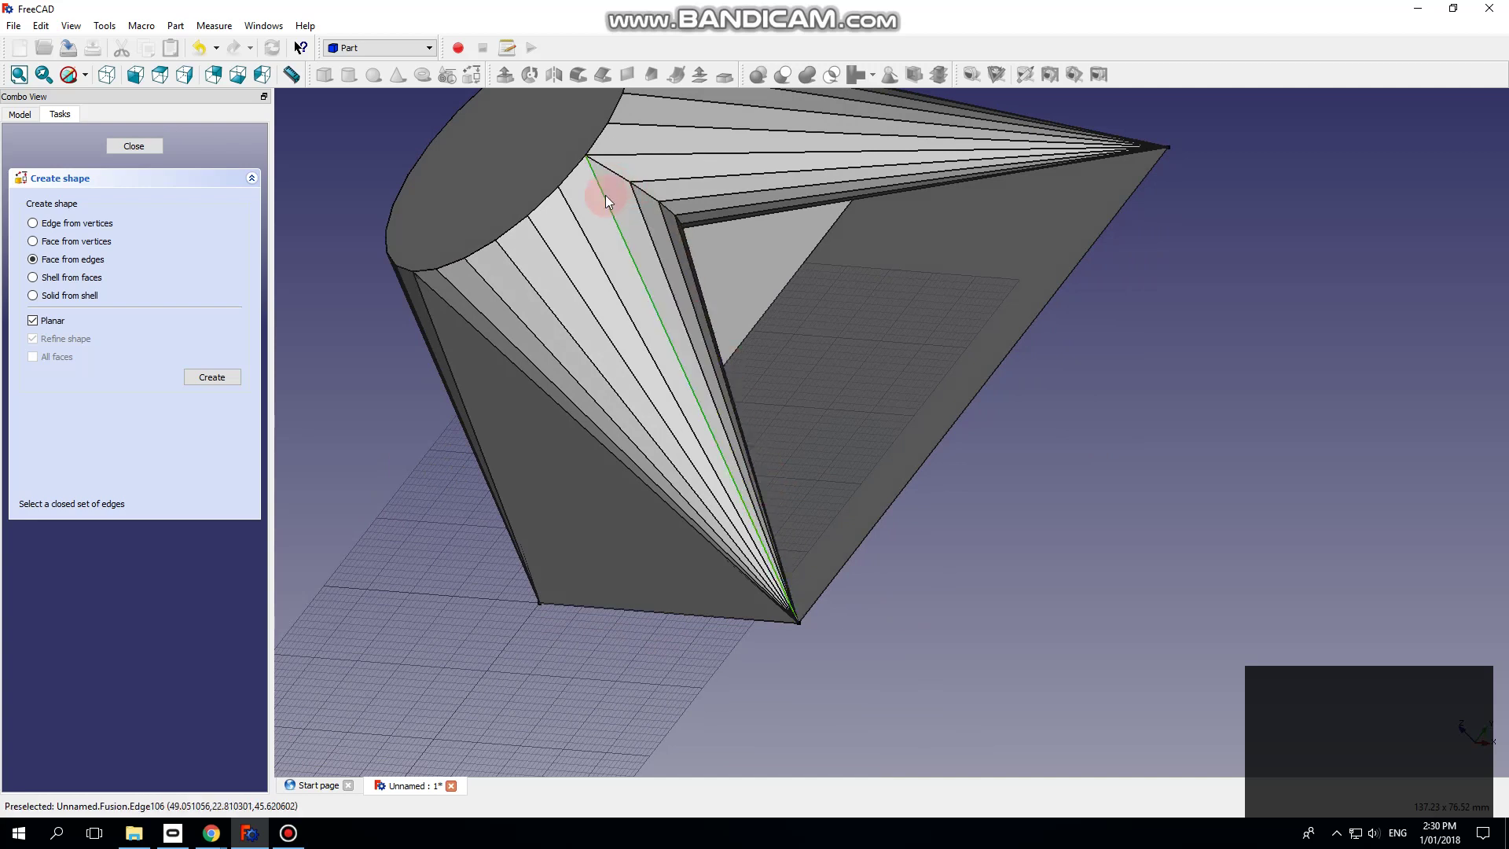
left_click(639, 153)
left_click(998, 369)
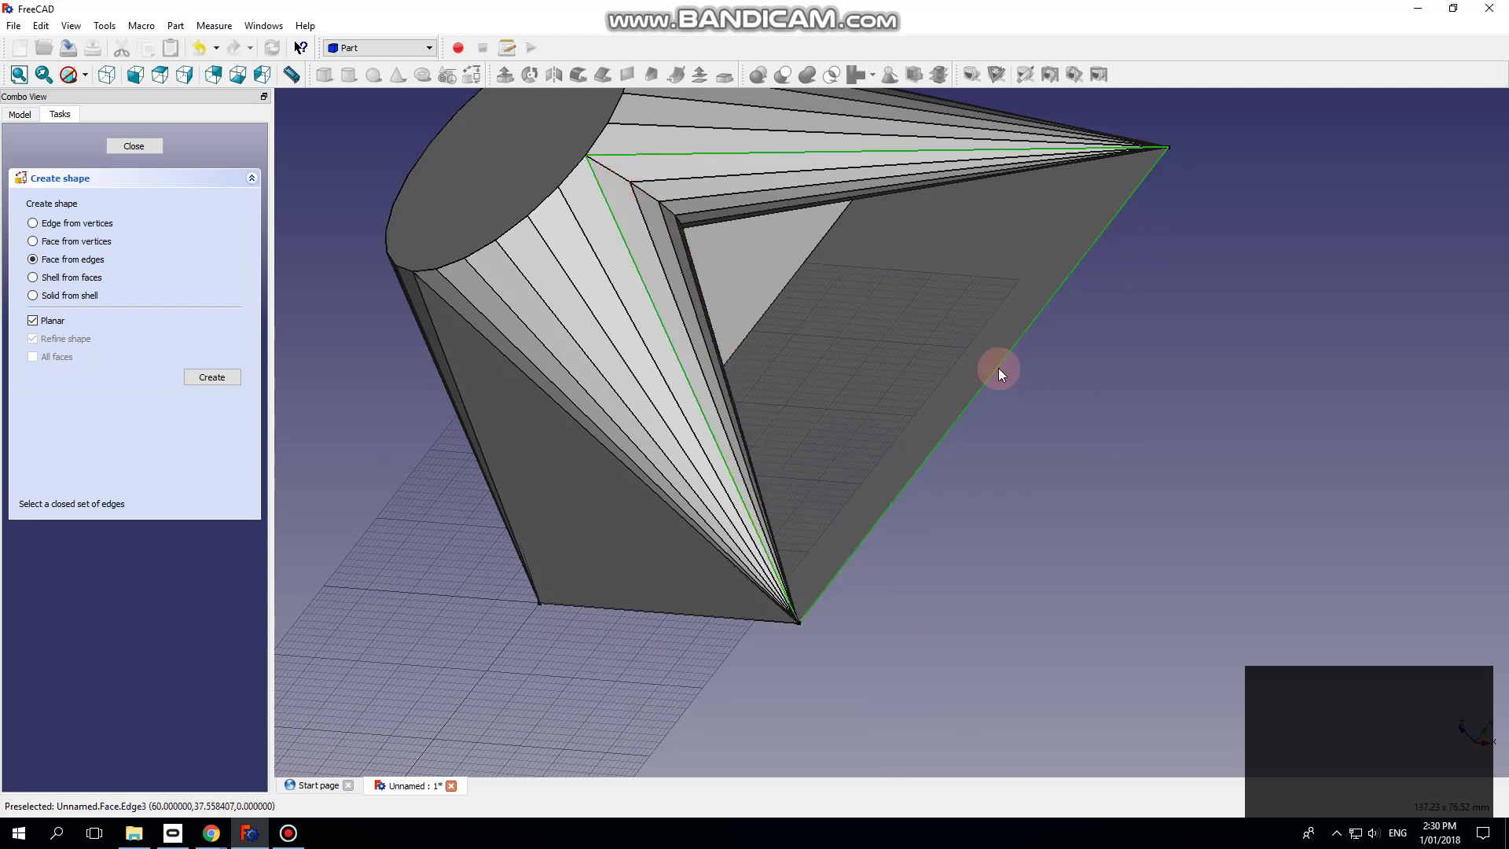
left_click(212, 377)
left_click(385, 652)
scroll(773, 492, "down", 3)
left_click_drag(774, 493, 876, 507)
scroll(792, 522, "down", 2)
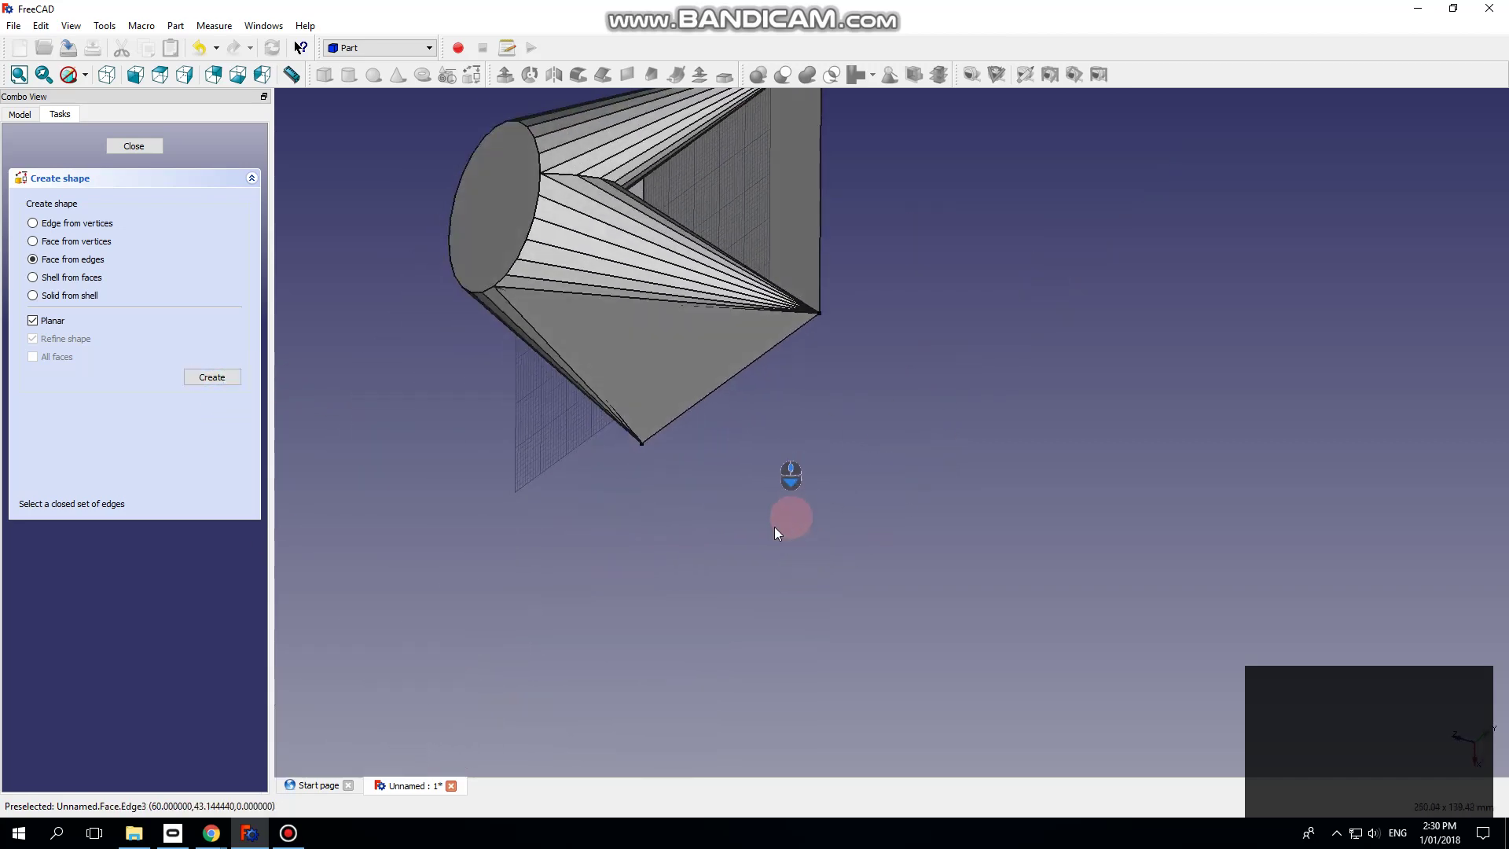
scroll(717, 564, "down", 3)
scroll(733, 291, "up", 5)
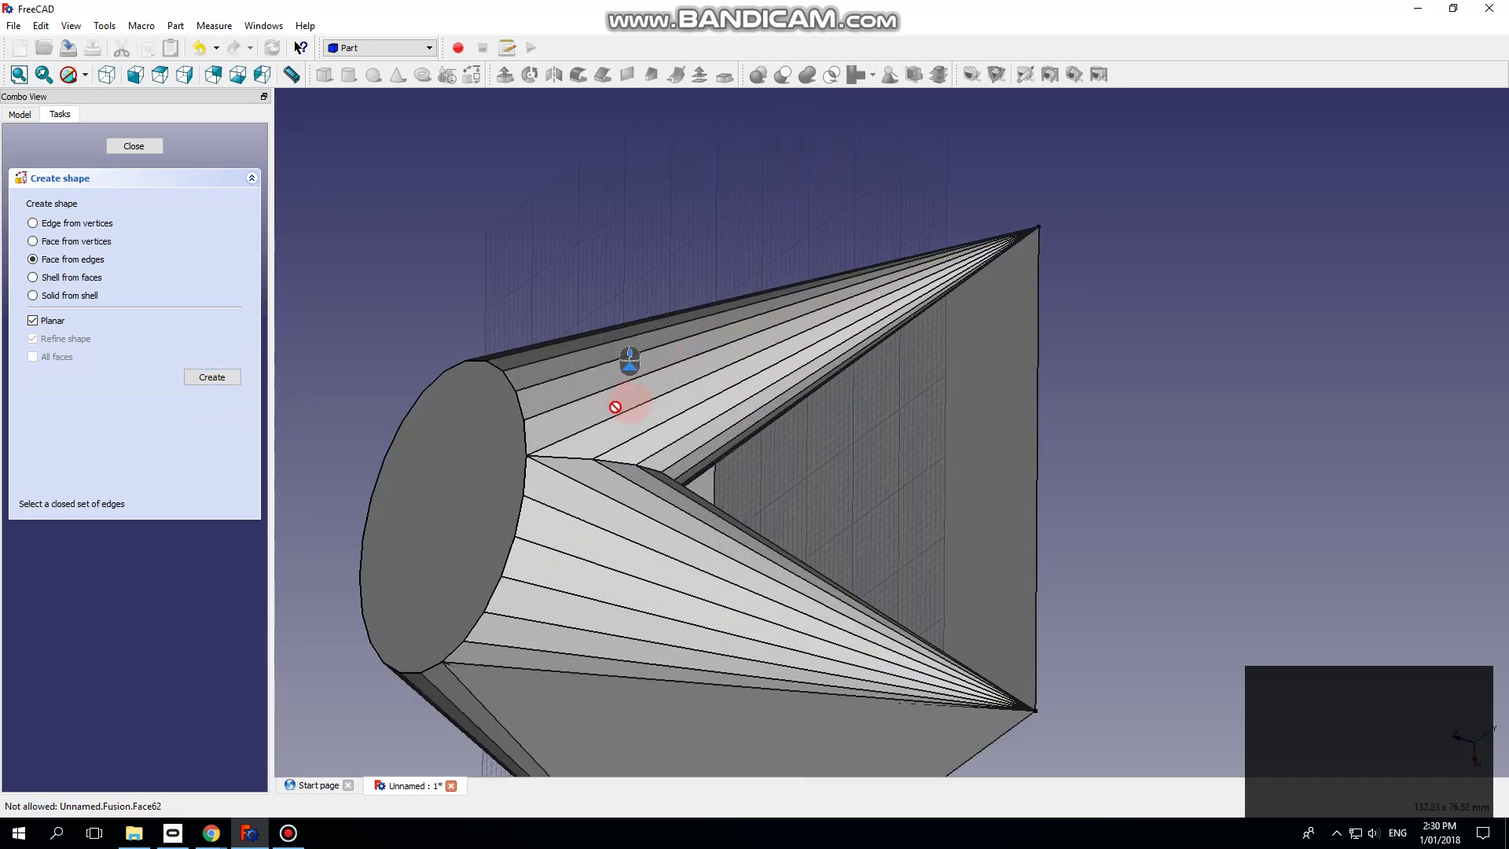
left_click(610, 417)
left_click(597, 490)
left_click(1038, 465)
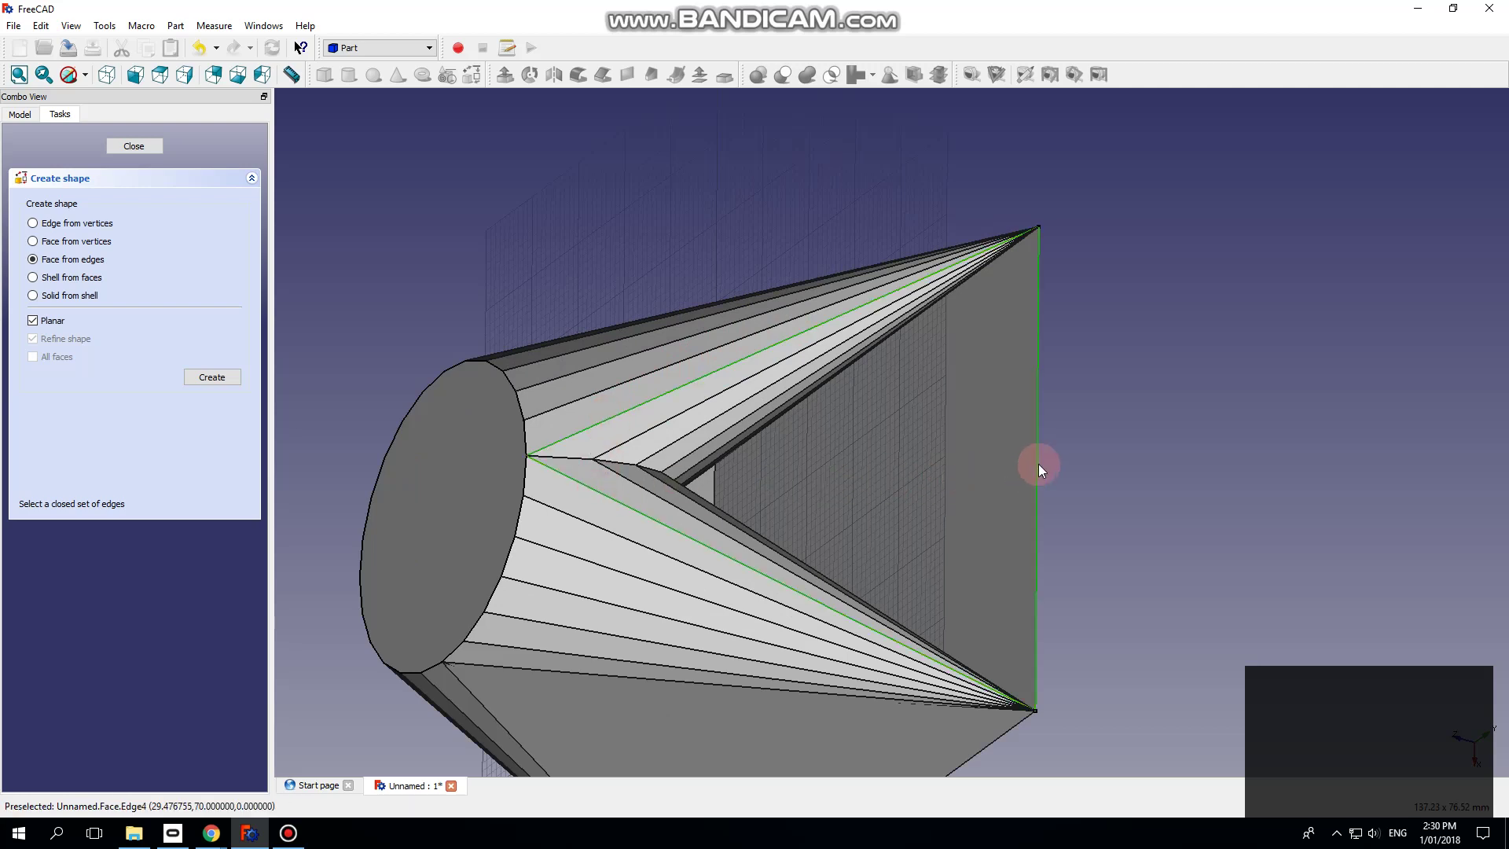
left_click(211, 377)
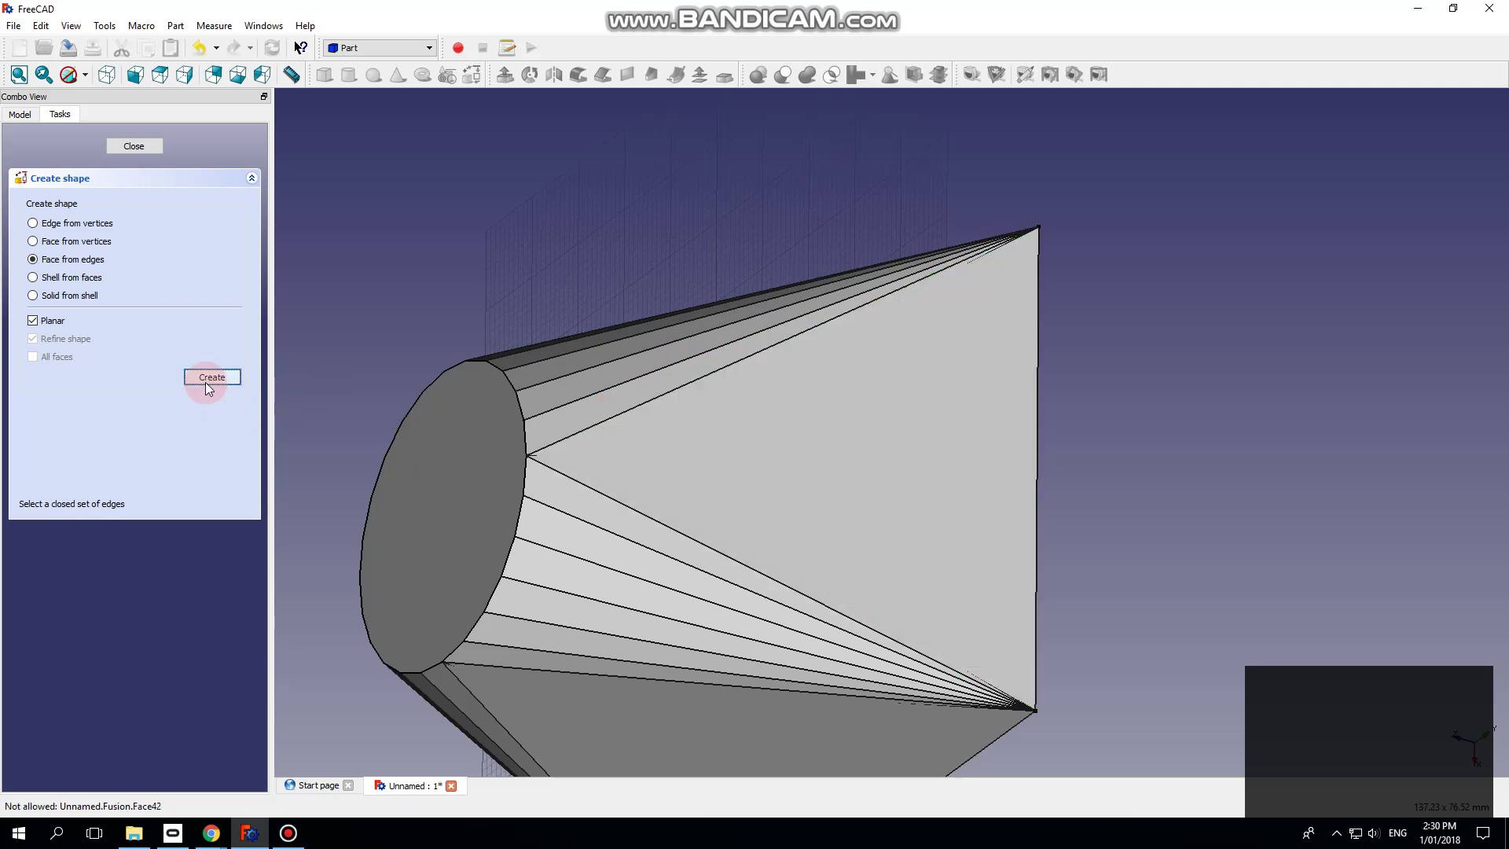
Step: Close Shape builder and hide the Fusion so only the new base and triangle faces show
left_click(132, 146)
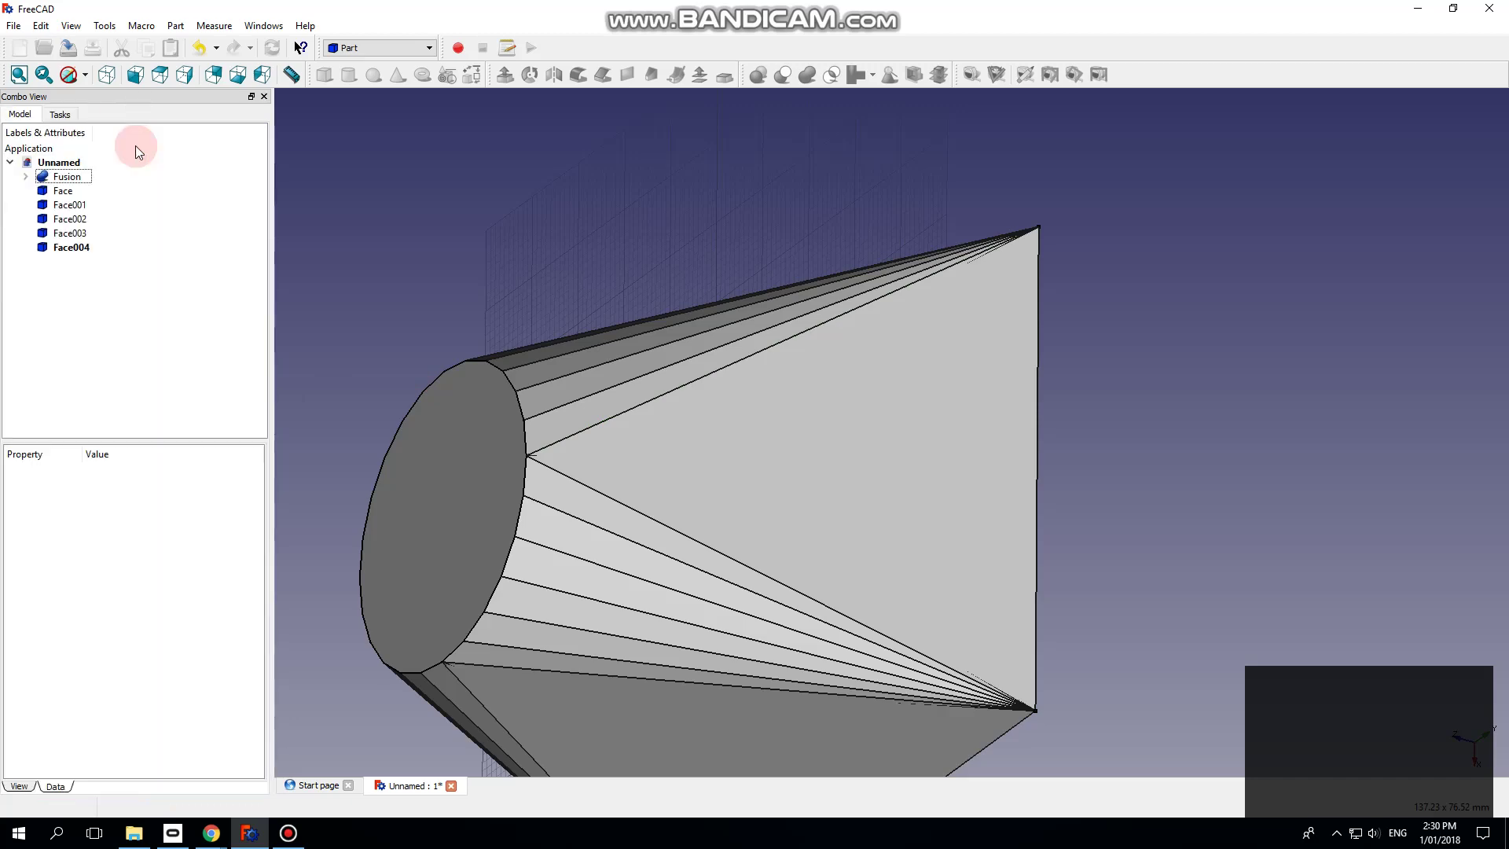
scroll(744, 201, "down", 4)
right_click_drag(664, 486, 661, 364)
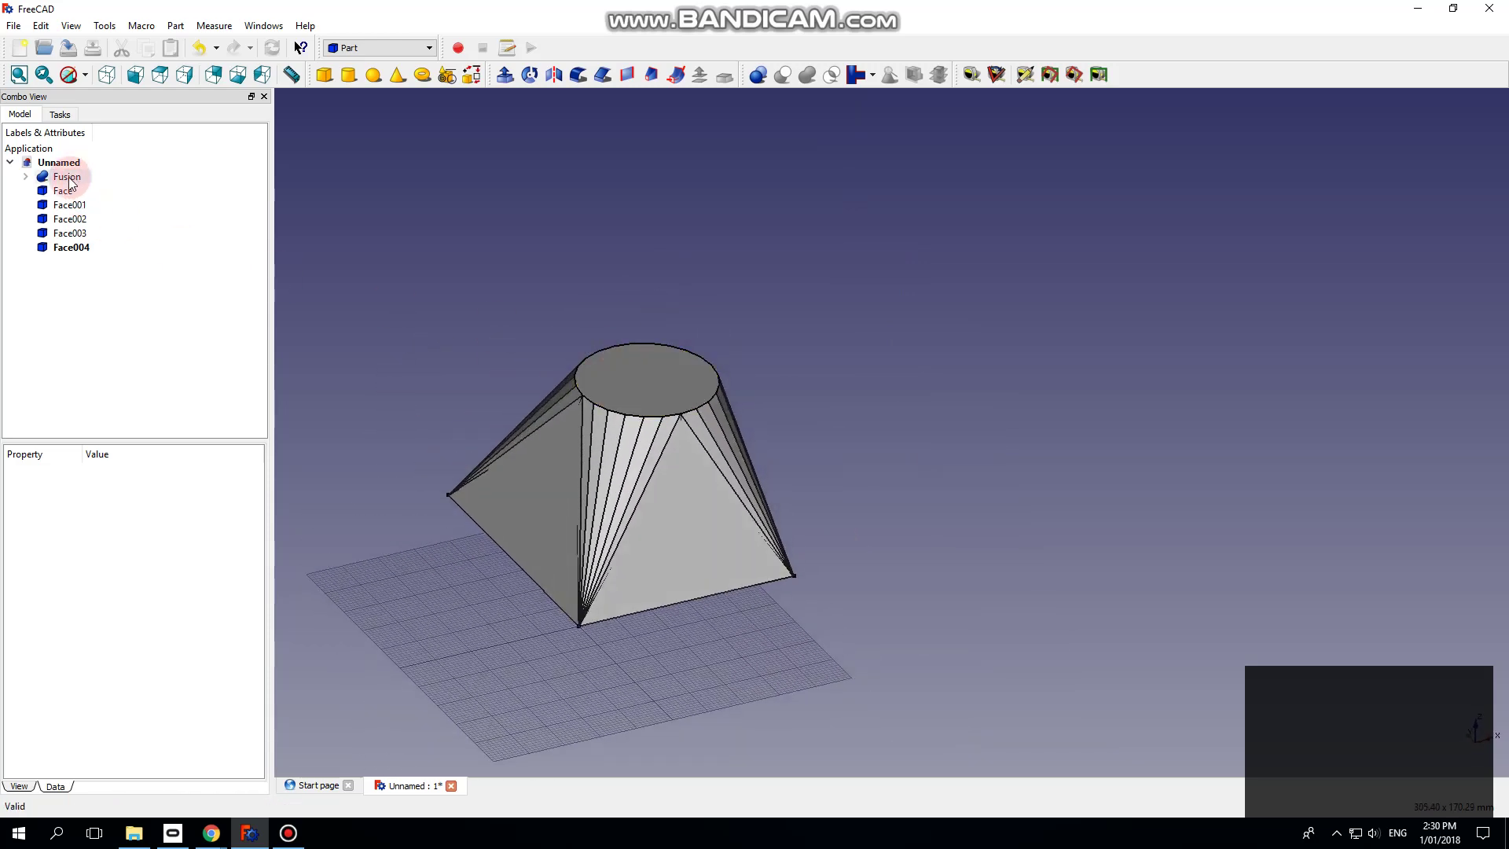
left_click(68, 178)
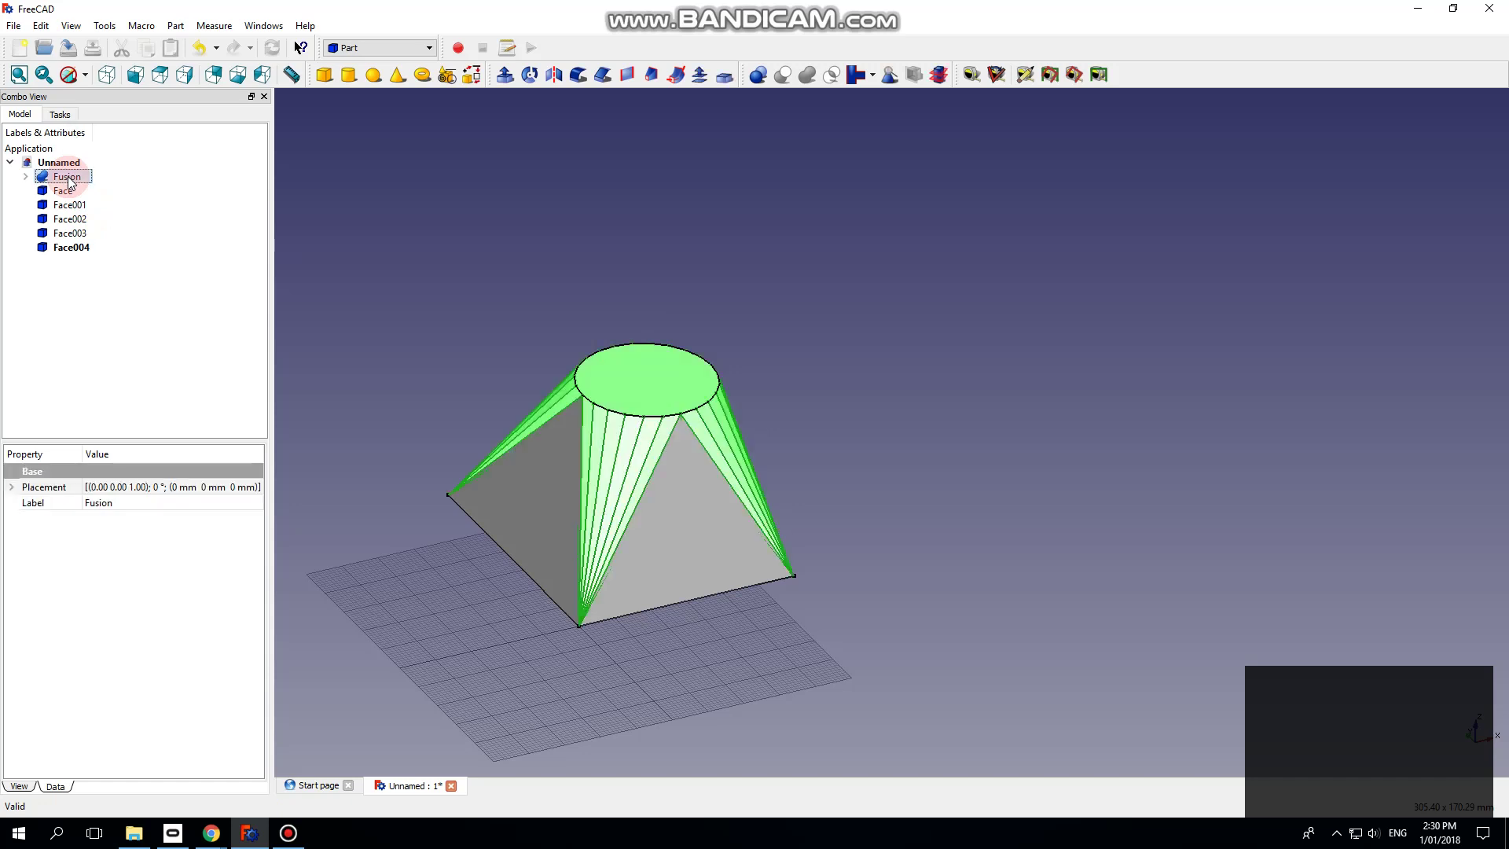
key("space")
middle_click_drag(663, 312, 690, 381)
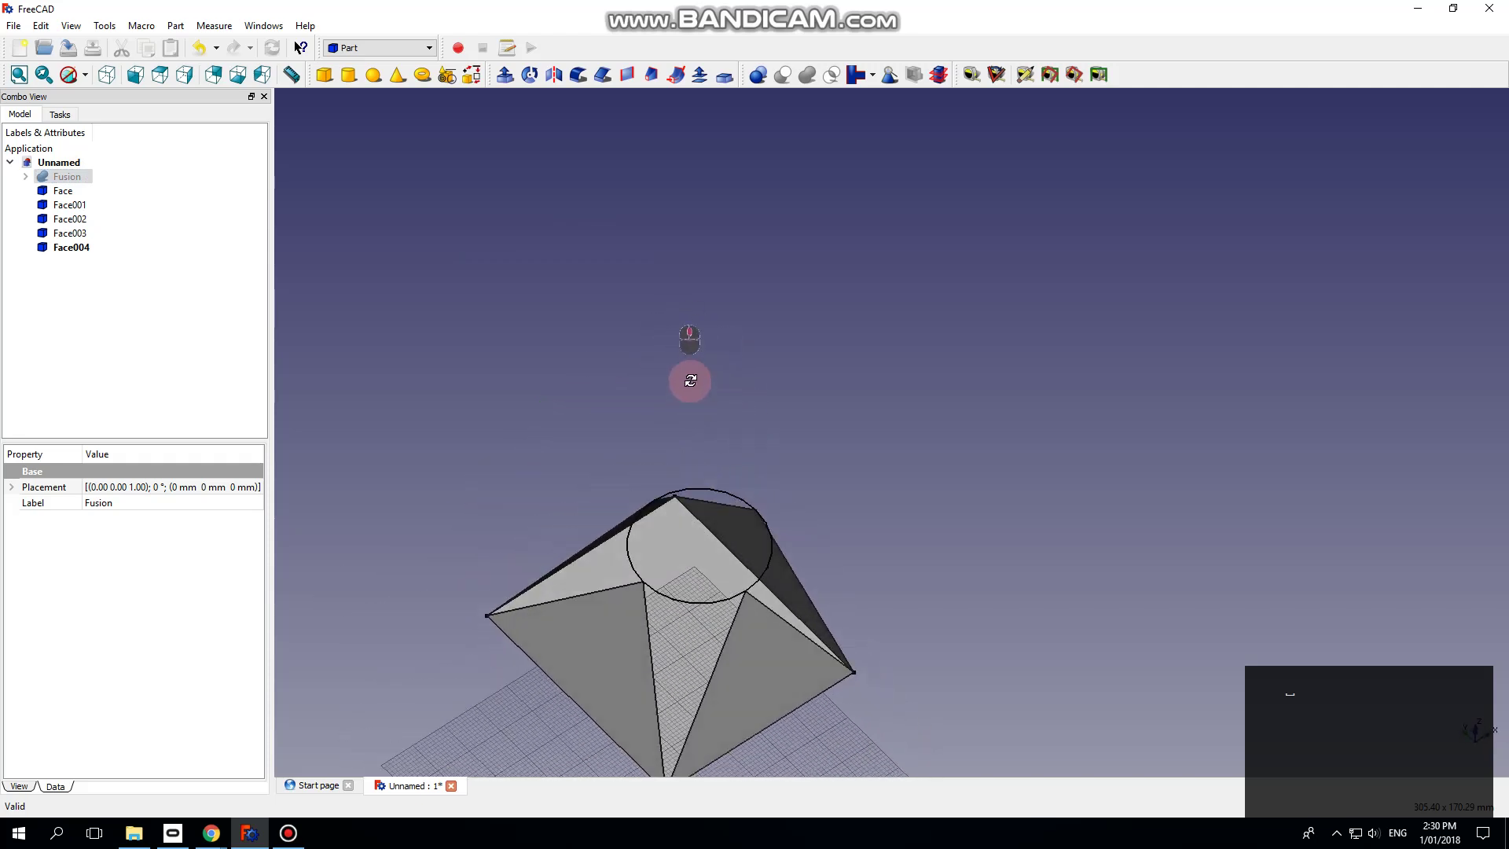
scroll(597, 357, "down", 4)
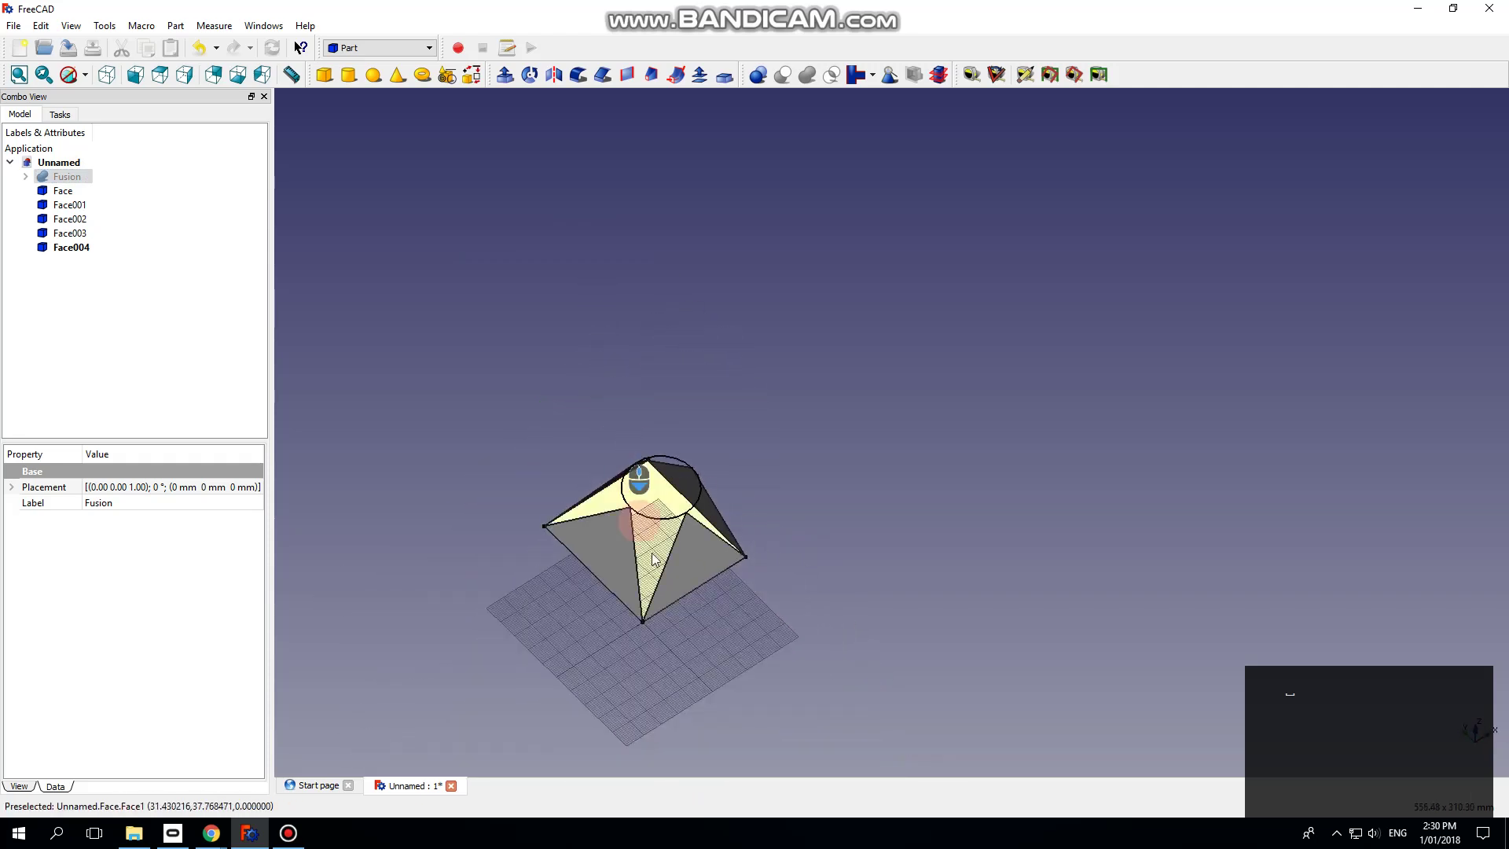
scroll(639, 522, "down", 4)
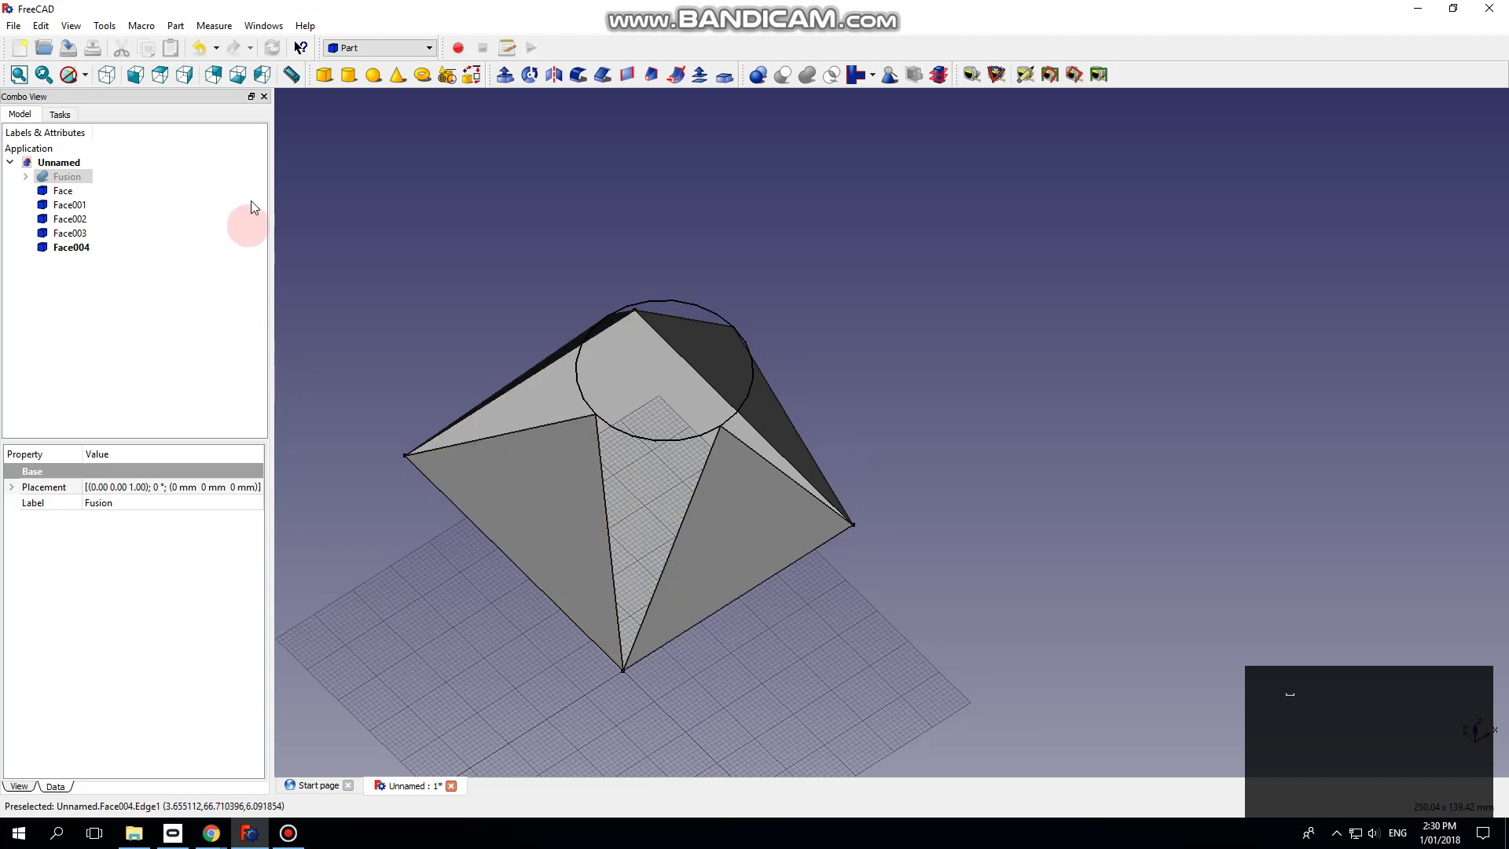
Step: Build a flat four-sided face from the spike's four top corner vertices
left_click(471, 75)
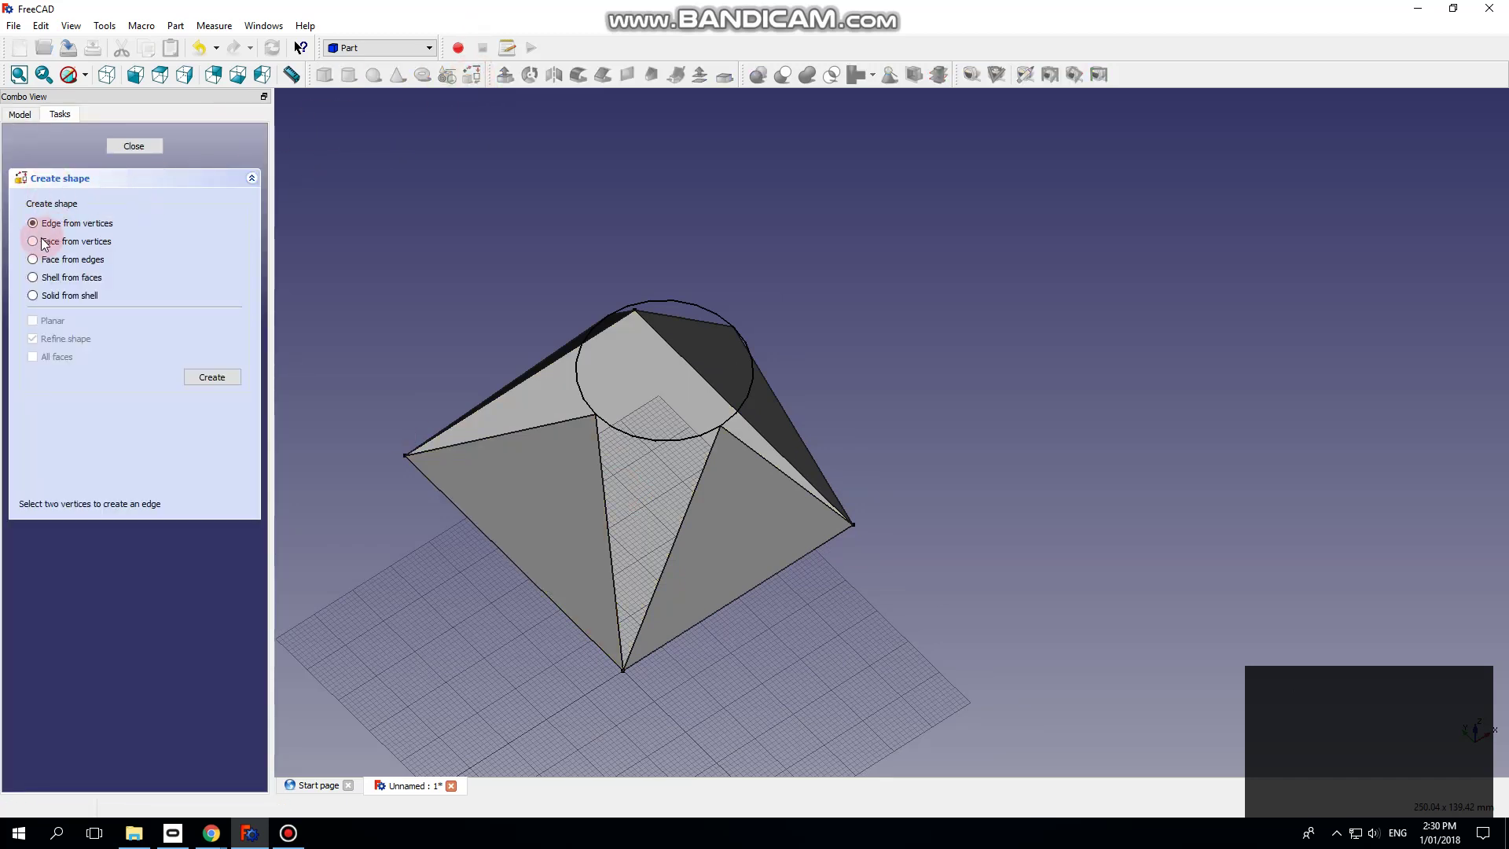
left_click(34, 245)
scroll(717, 329, "up", 5)
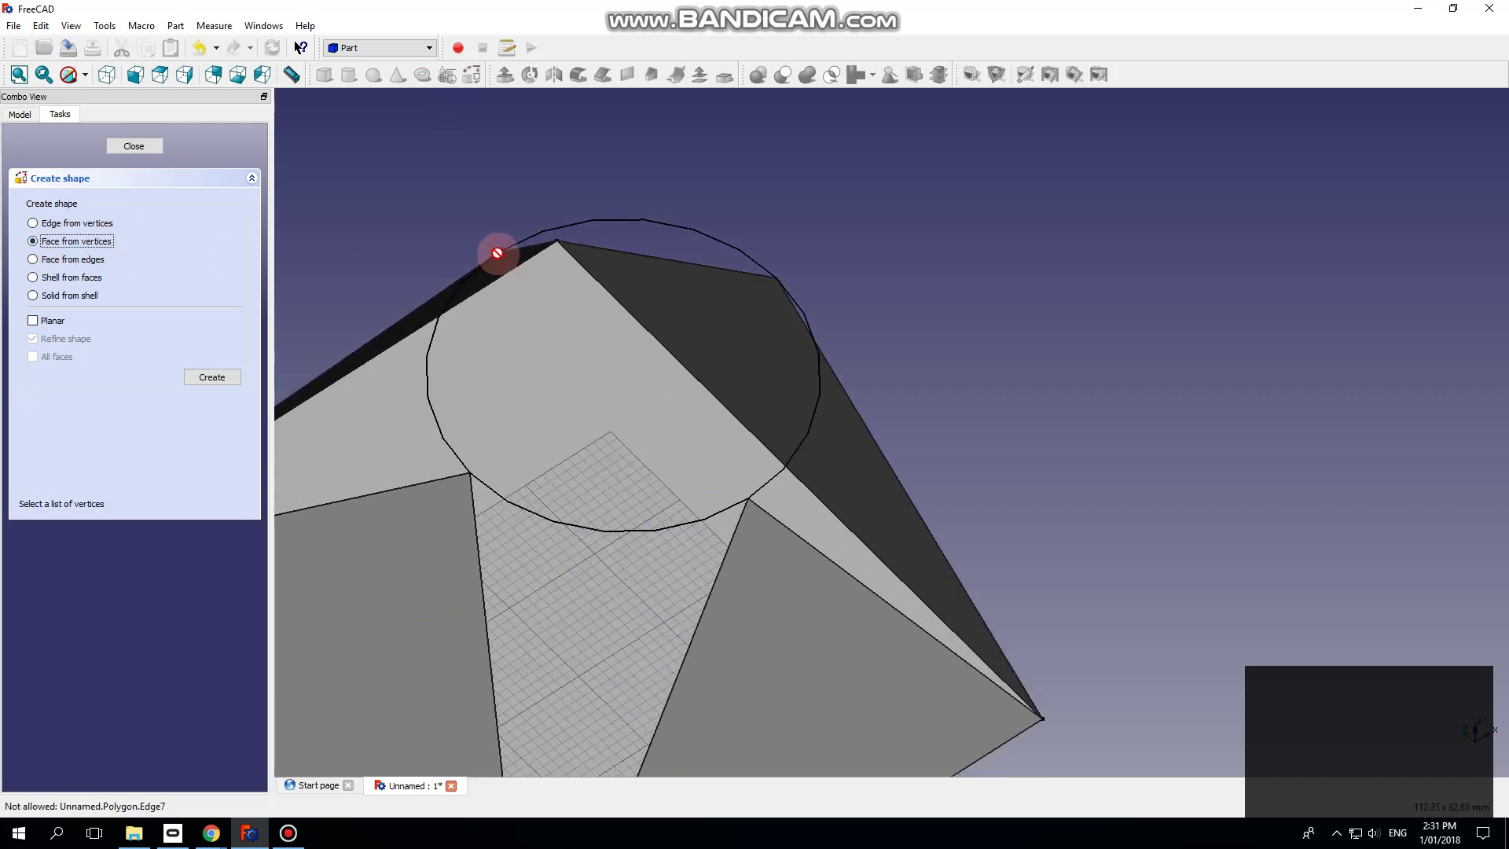
left_click(501, 251)
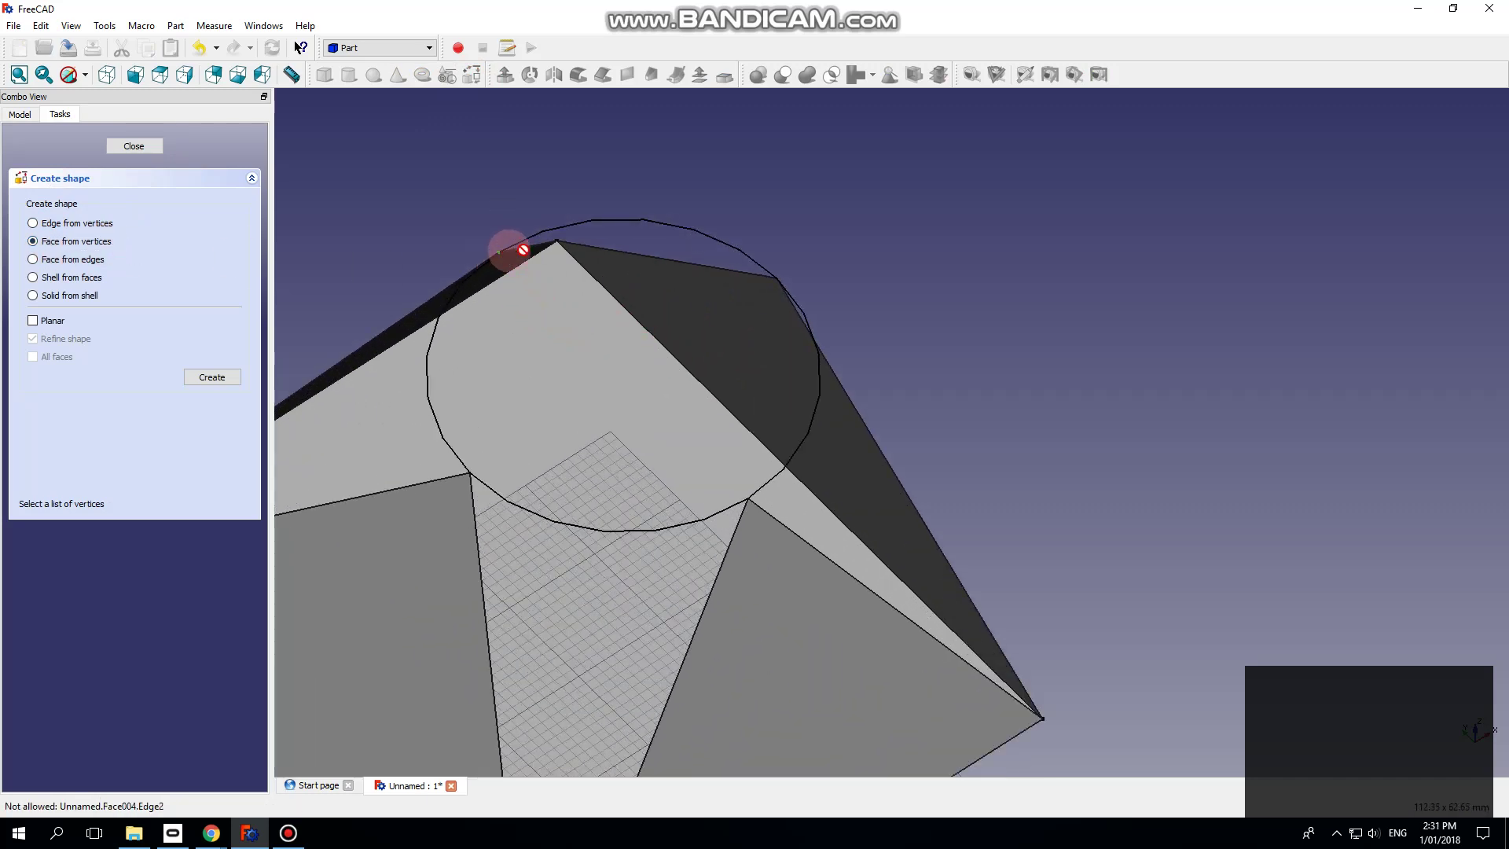
left_click(776, 279)
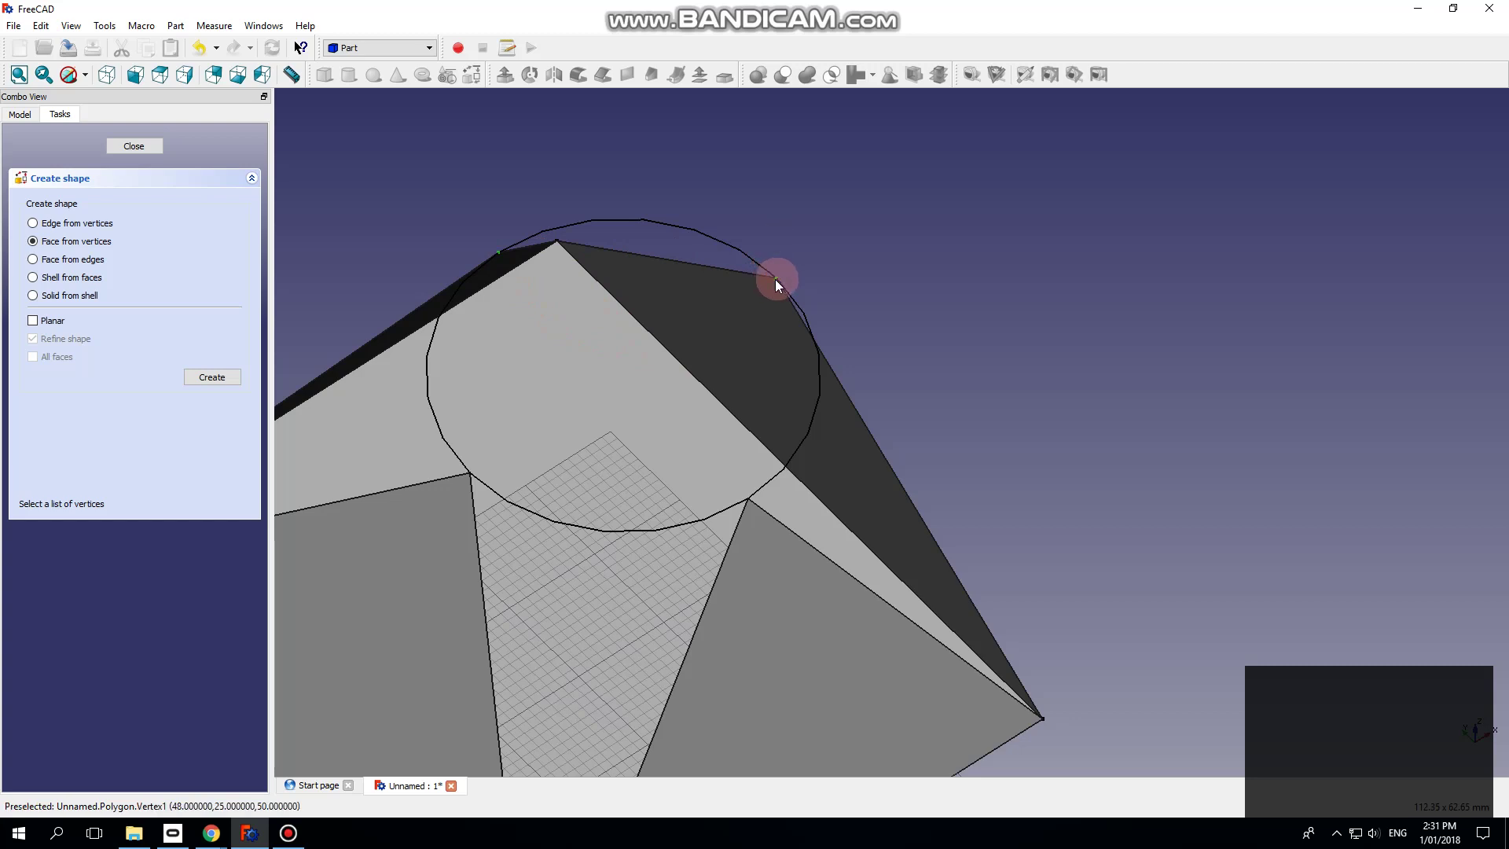
left_click(749, 499)
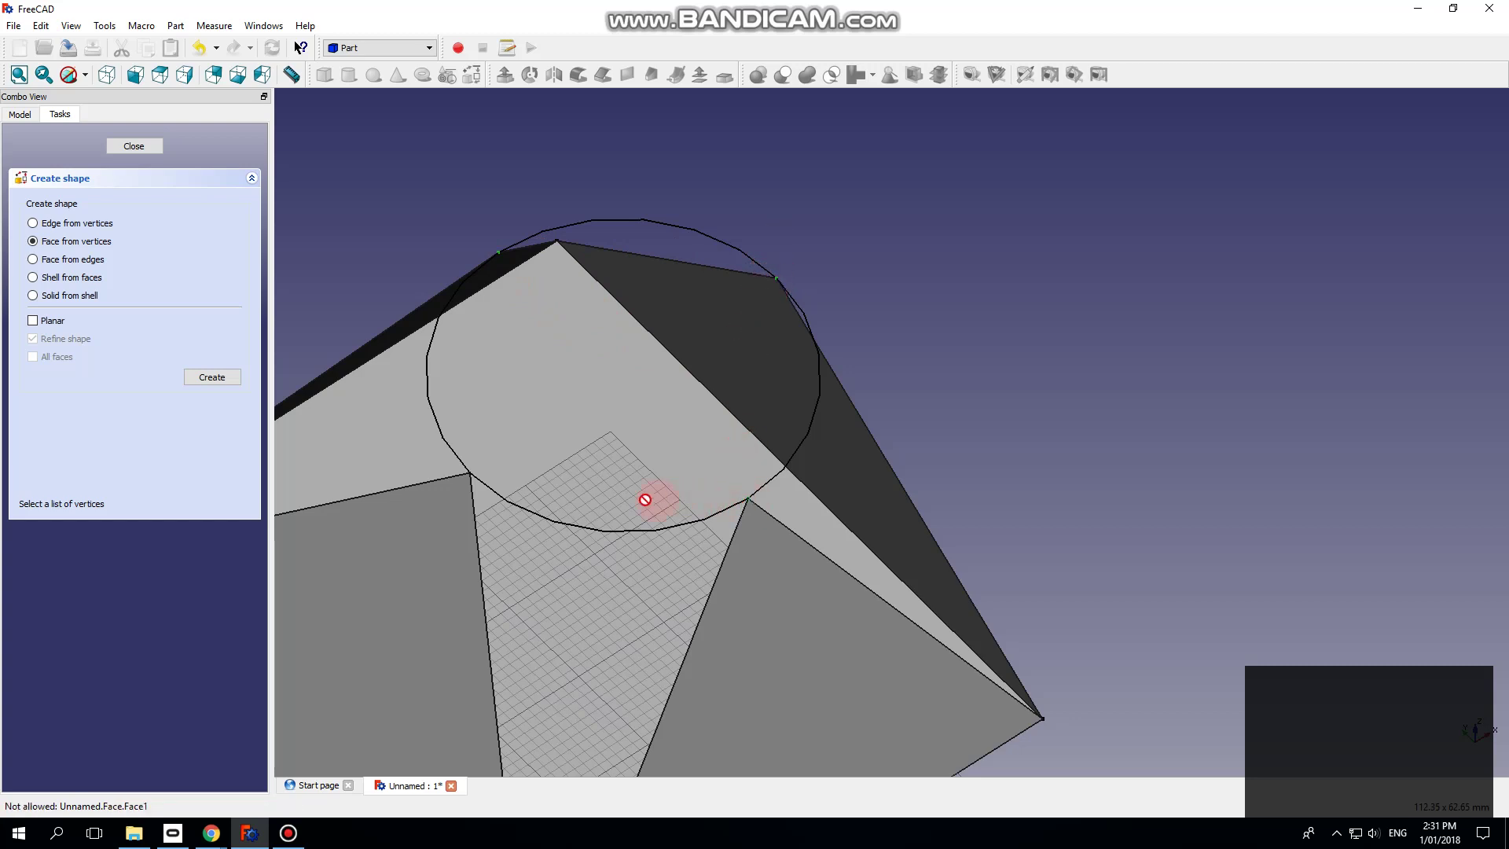
left_click(468, 473)
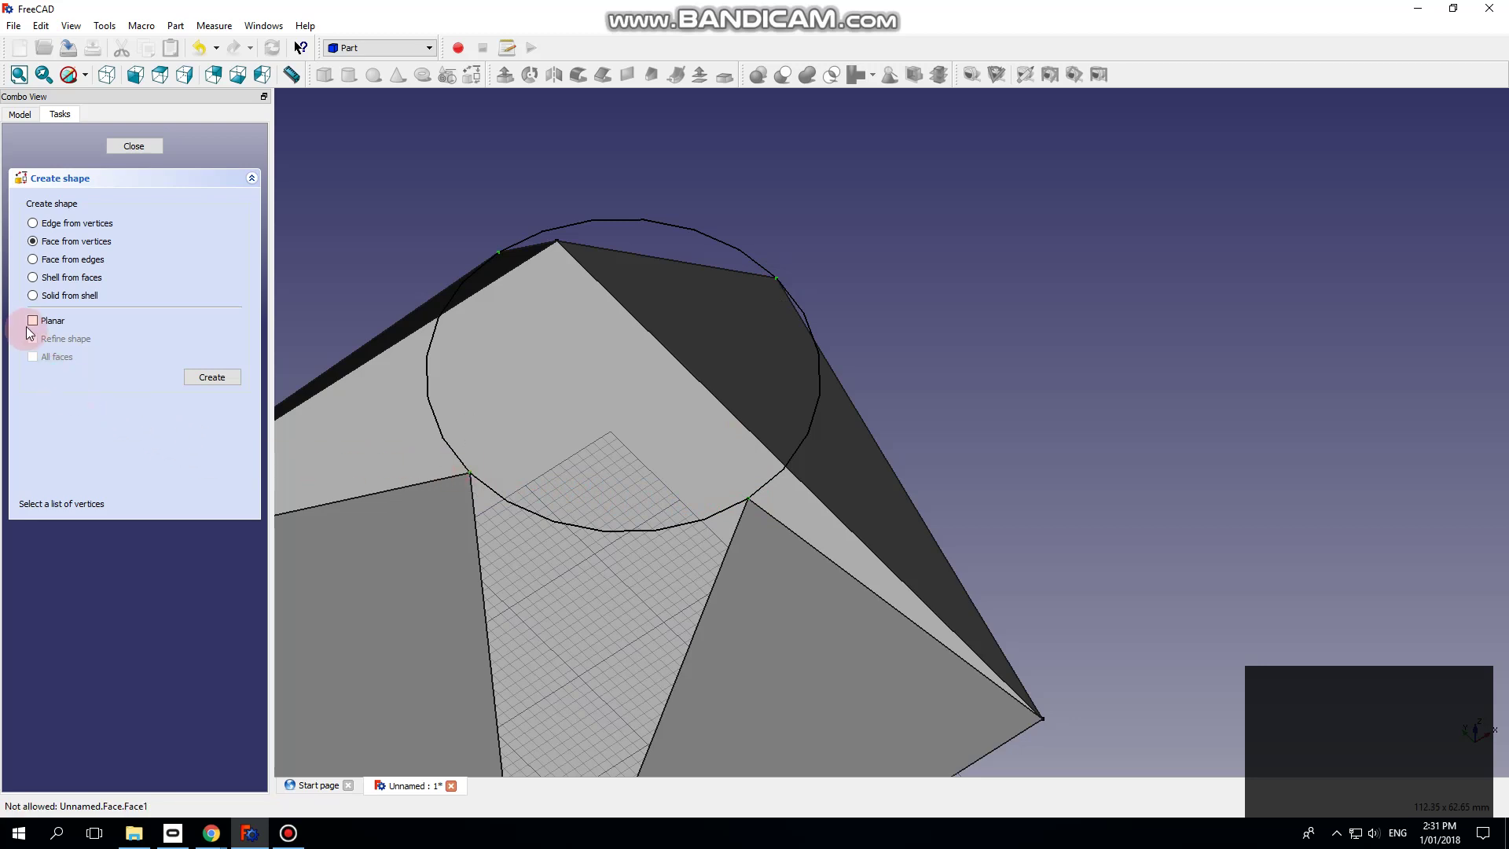
left_click(196, 375)
middle_click_drag(770, 393, 513, 287)
left_click(34, 262)
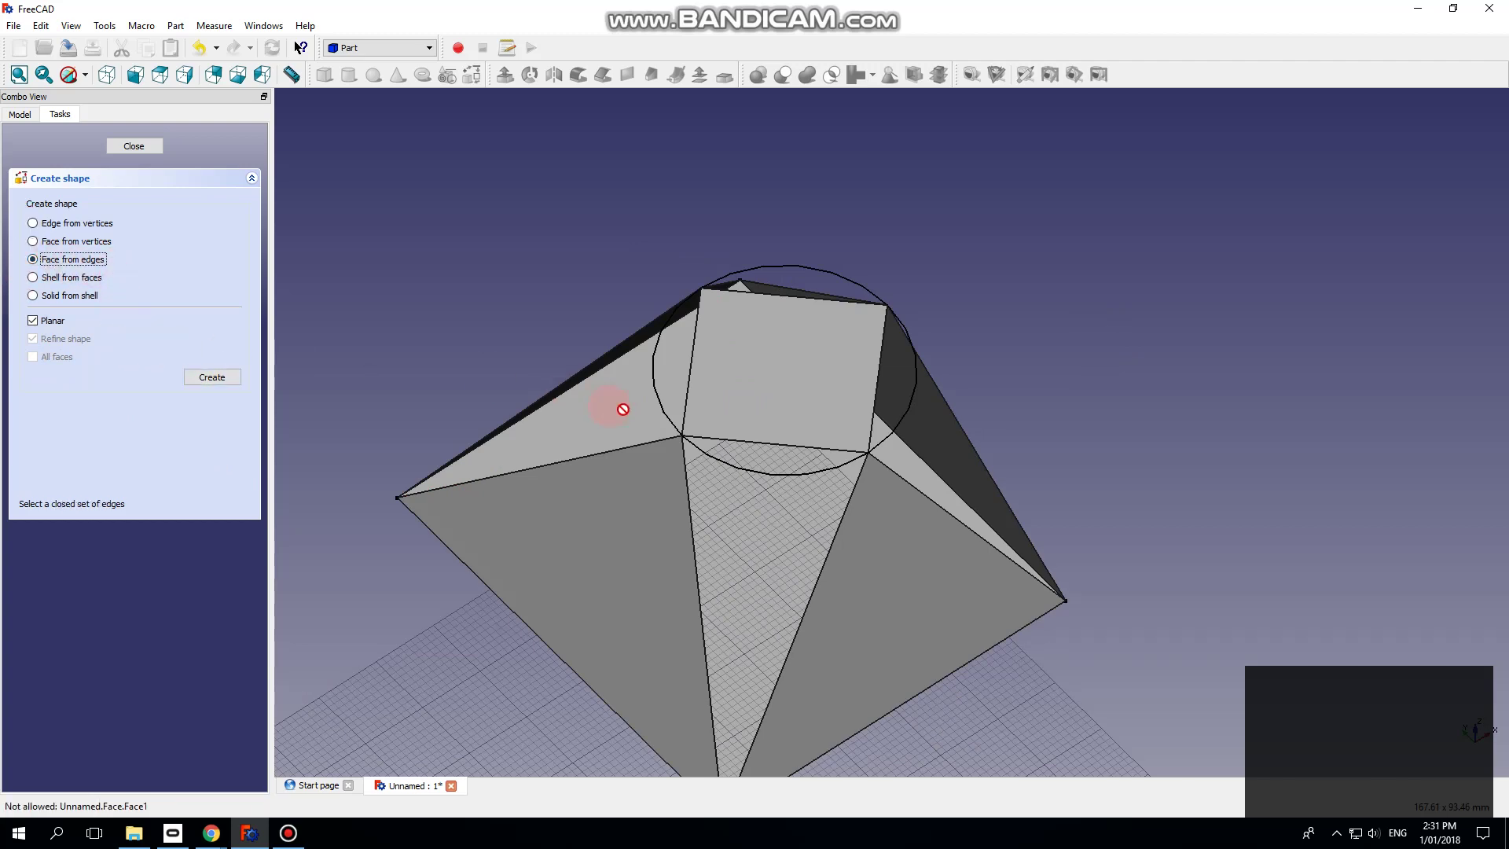
Step: Create planar faces for the first two open triangles from their three bounding edges
left_click(786, 446)
left_click(825, 558)
left_click(692, 544)
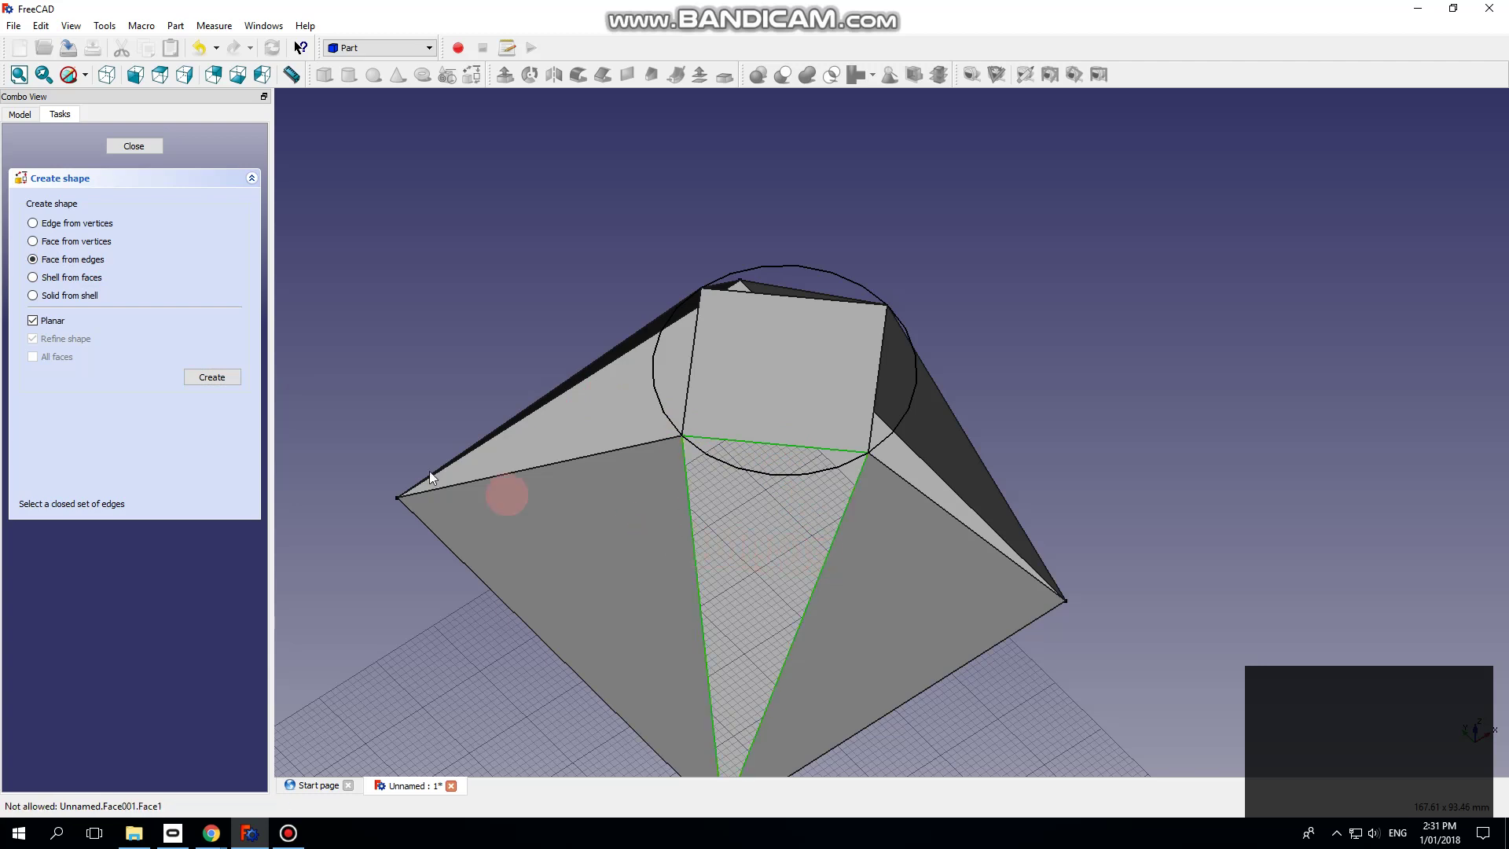
left_click(208, 376)
left_click(571, 459)
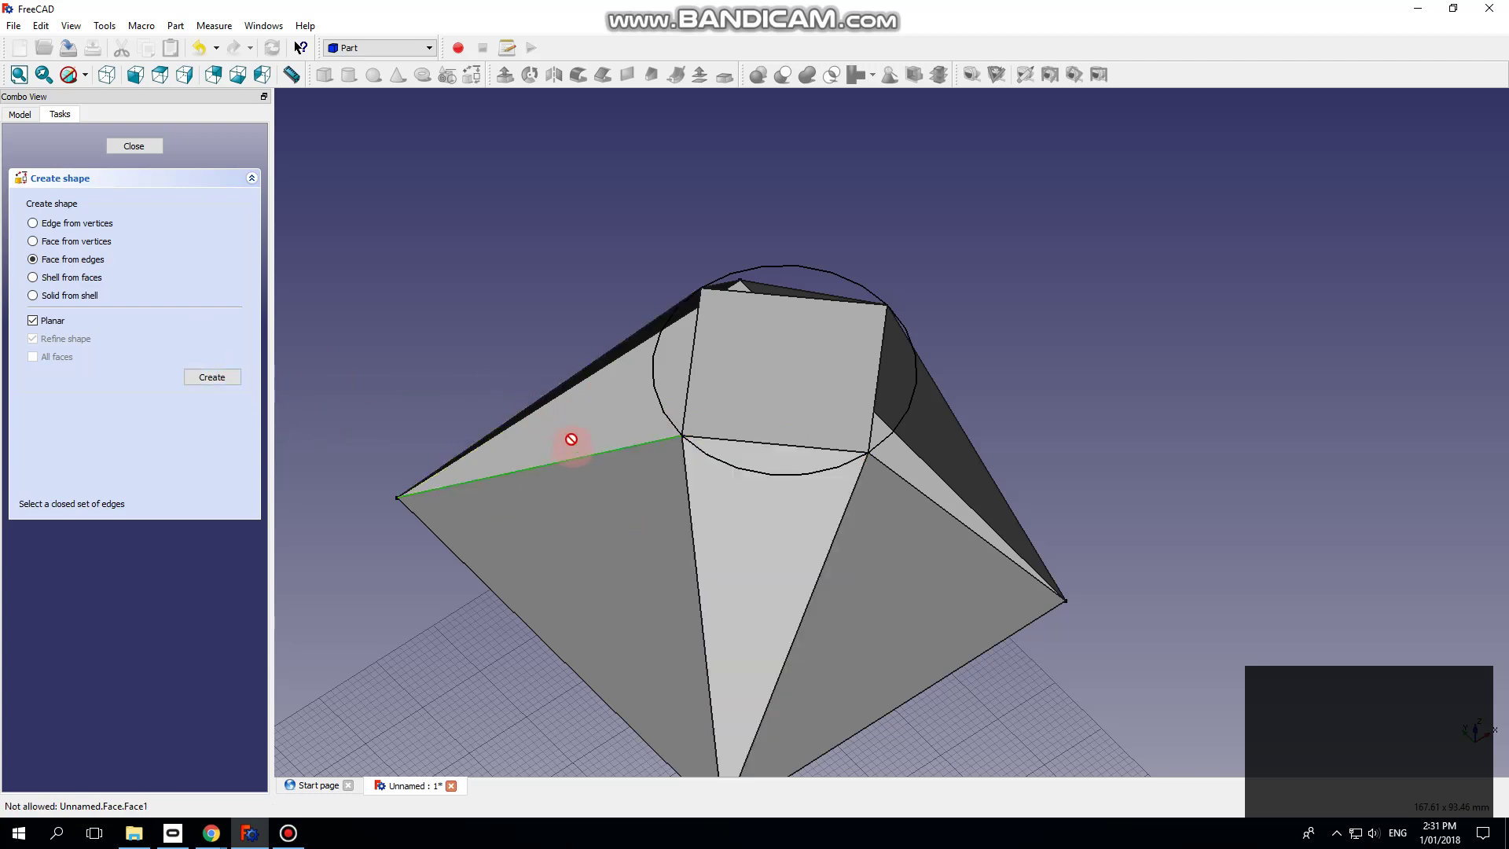
left_click(579, 372)
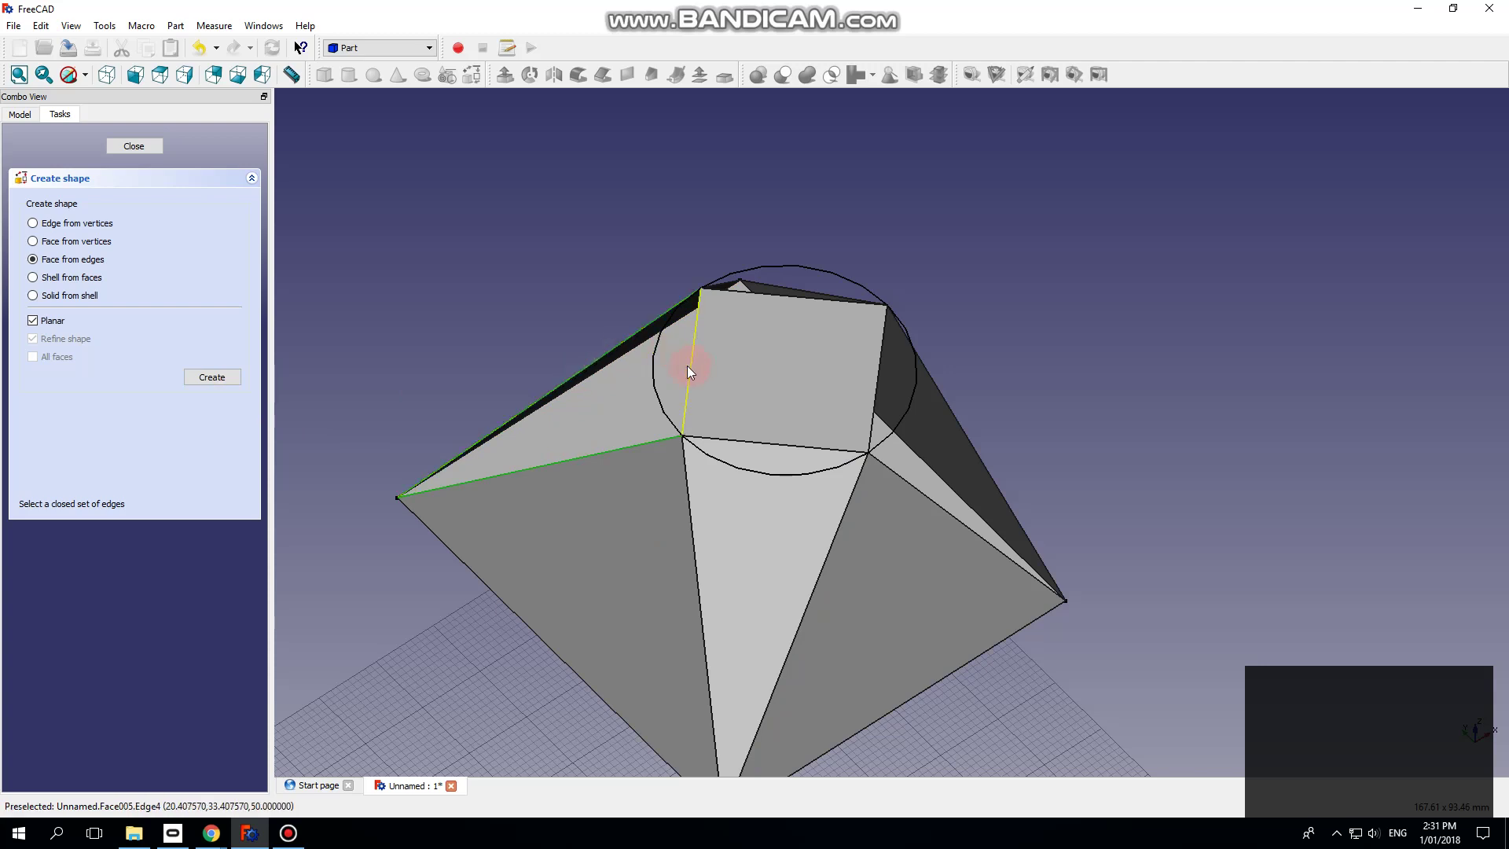
left_click(690, 367)
left_click(234, 377)
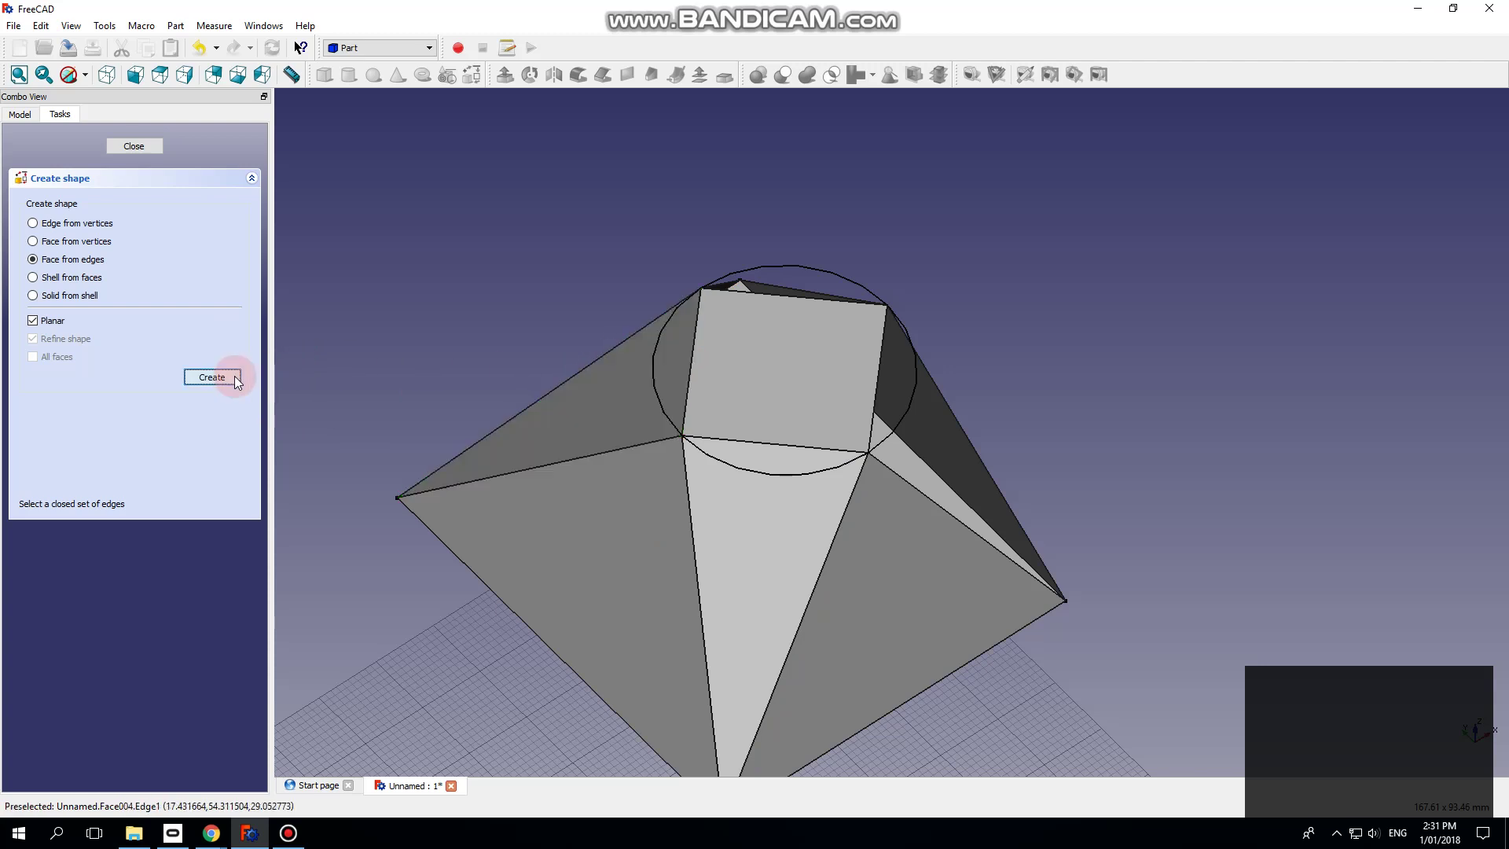
Step: Create planar faces for the last two open triangles from their bounding edges
left_click_drag(759, 543, 668, 495)
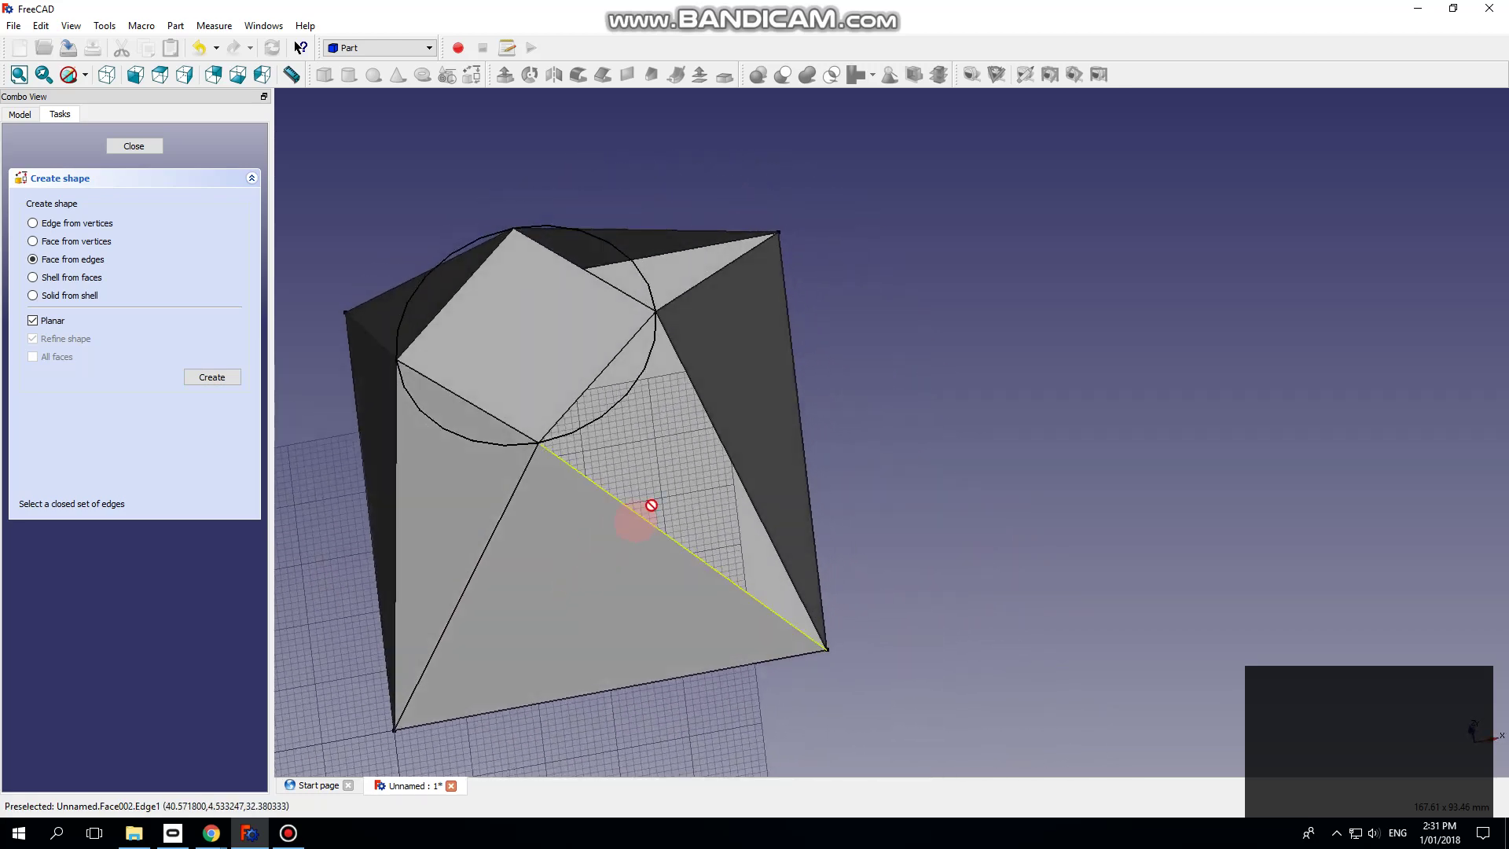
left_click(721, 445)
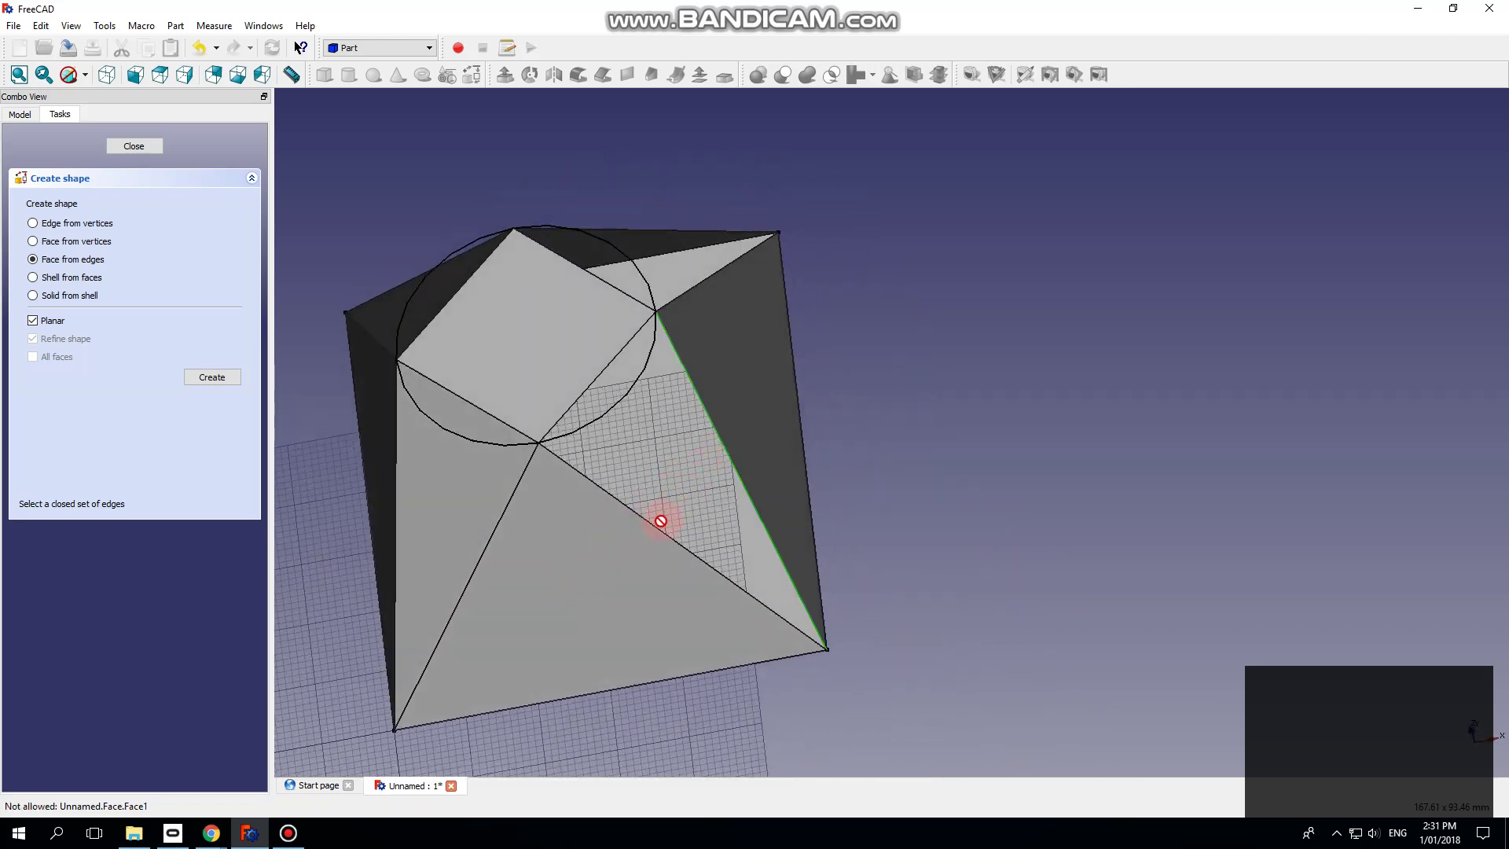
left_click(658, 526)
left_click(589, 387)
left_click(223, 378)
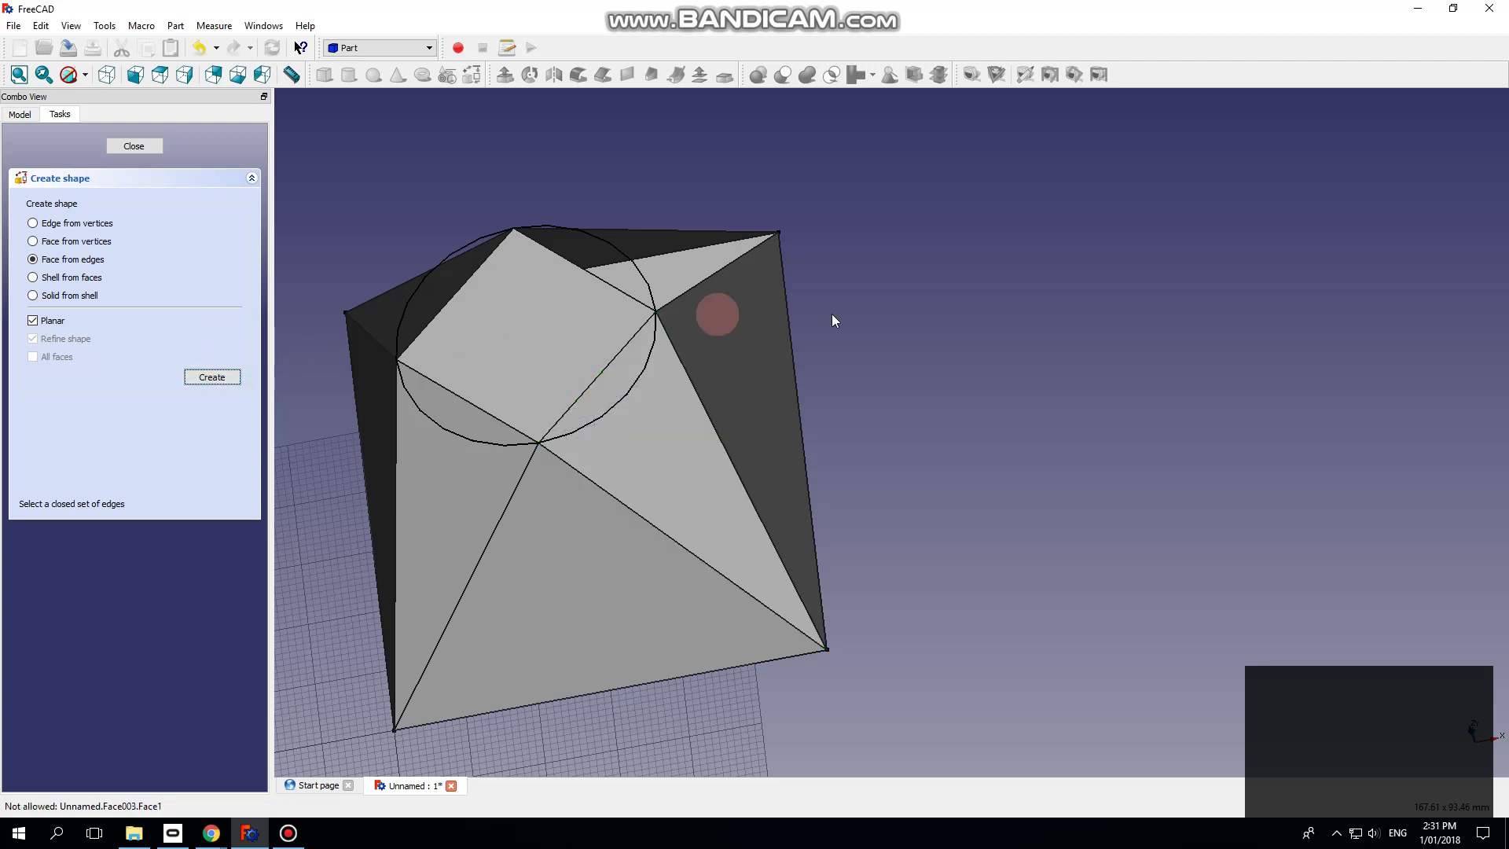
middle_click_drag(831, 316, 1014, 418)
scroll(732, 425, "up", 3)
left_click(640, 410)
left_click(684, 476)
left_click(459, 603)
left_click(397, 533)
left_click(212, 377)
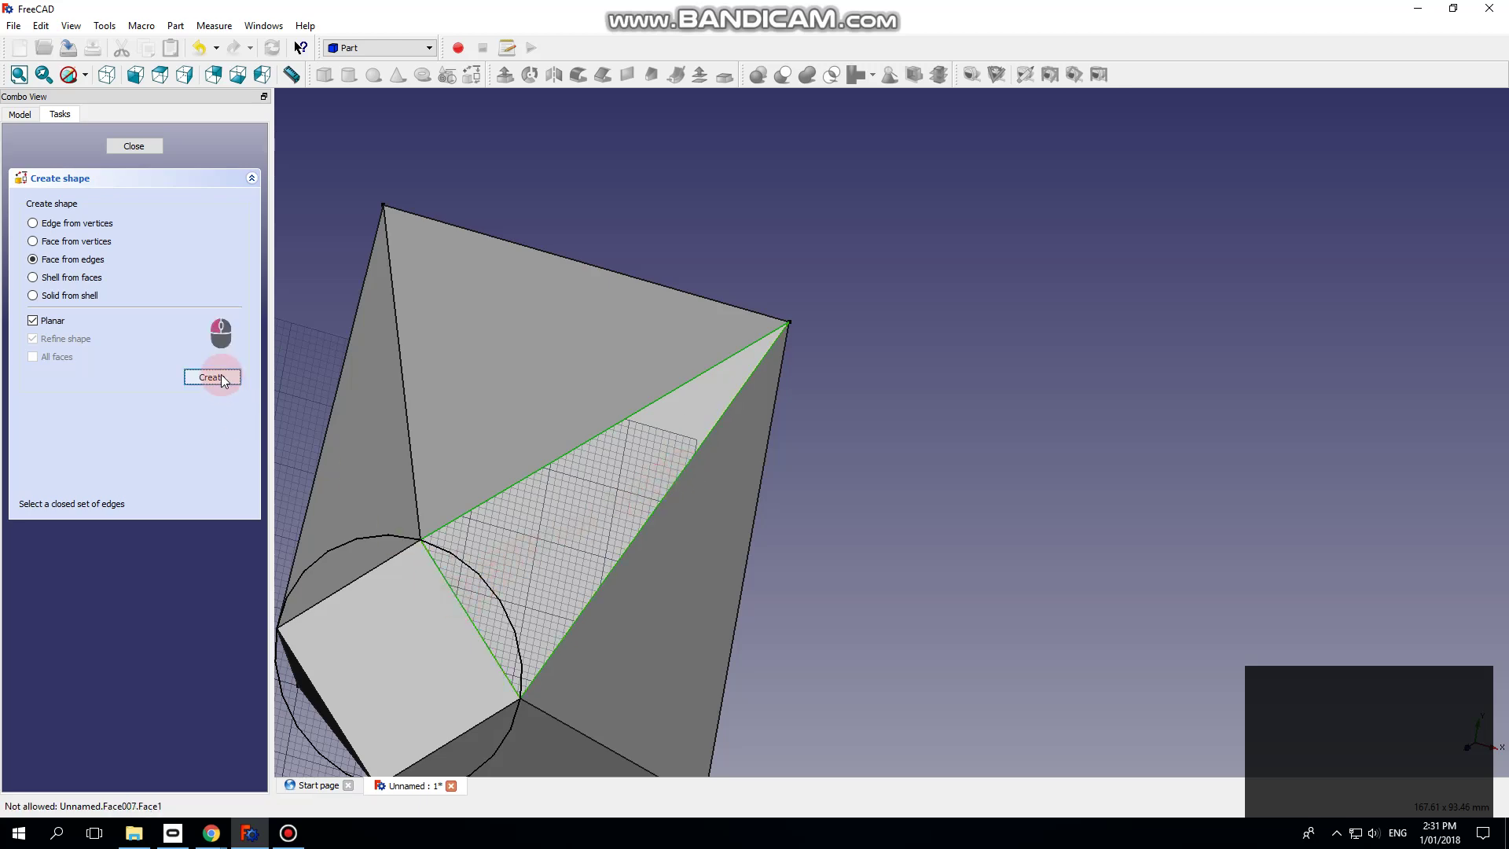
scroll(982, 267, "down", 3)
middle_click_drag(982, 267, 919, 468)
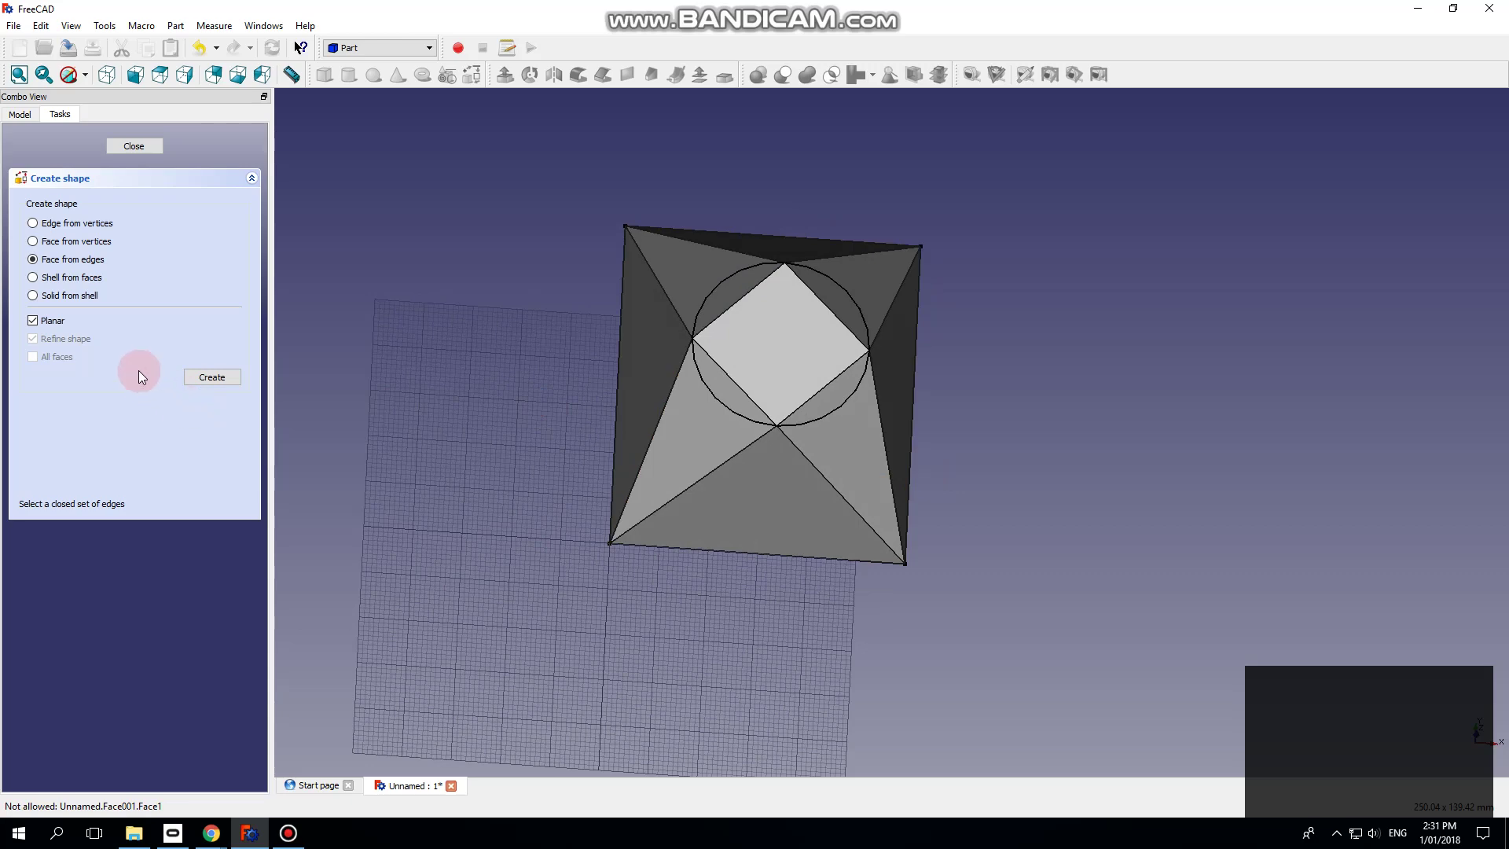
left_click(33, 277)
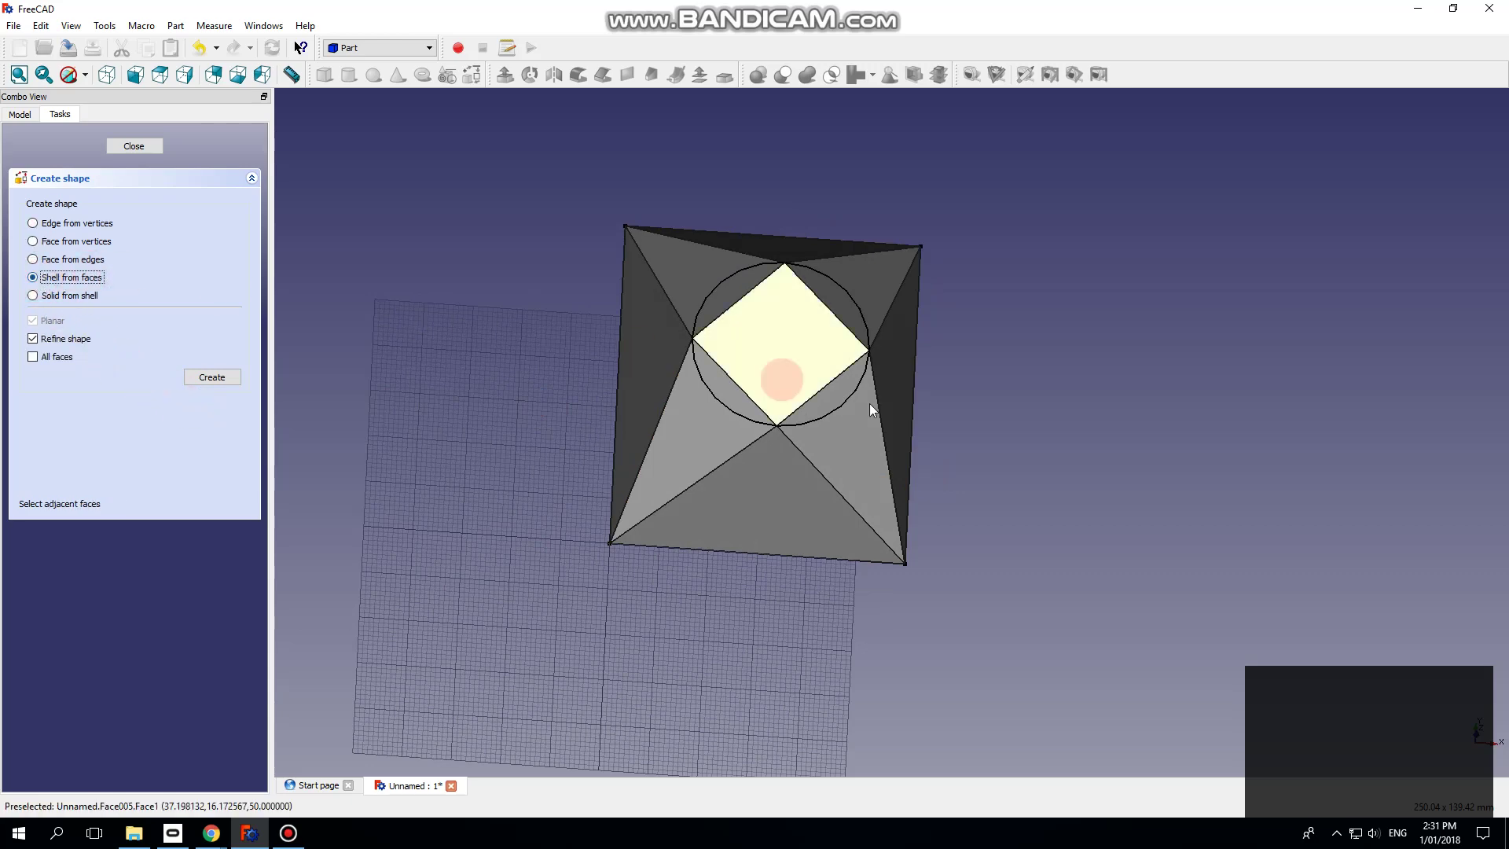
Step: Create a Shell from all the pyramid's faces, including the centre square and underside
scroll(899, 195, "up", 2)
left_click(730, 267)
left_click(833, 332)
left_click(888, 431)
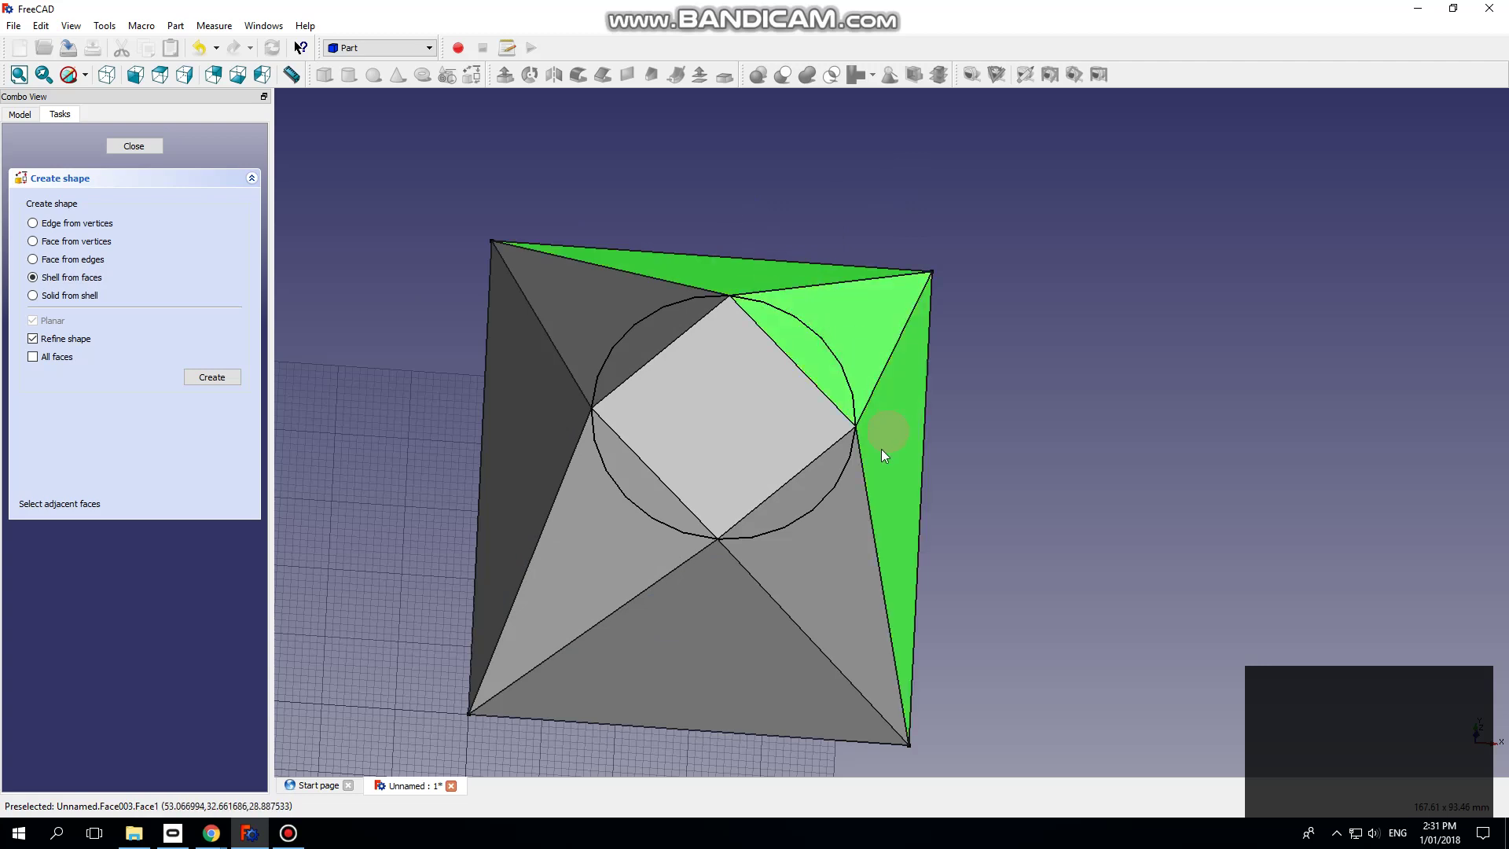
left_click(832, 551)
left_click(744, 614)
left_click(611, 554)
left_click(530, 461)
left_click(601, 330)
left_click(711, 411)
middle_click_drag(661, 582, 935, 361)
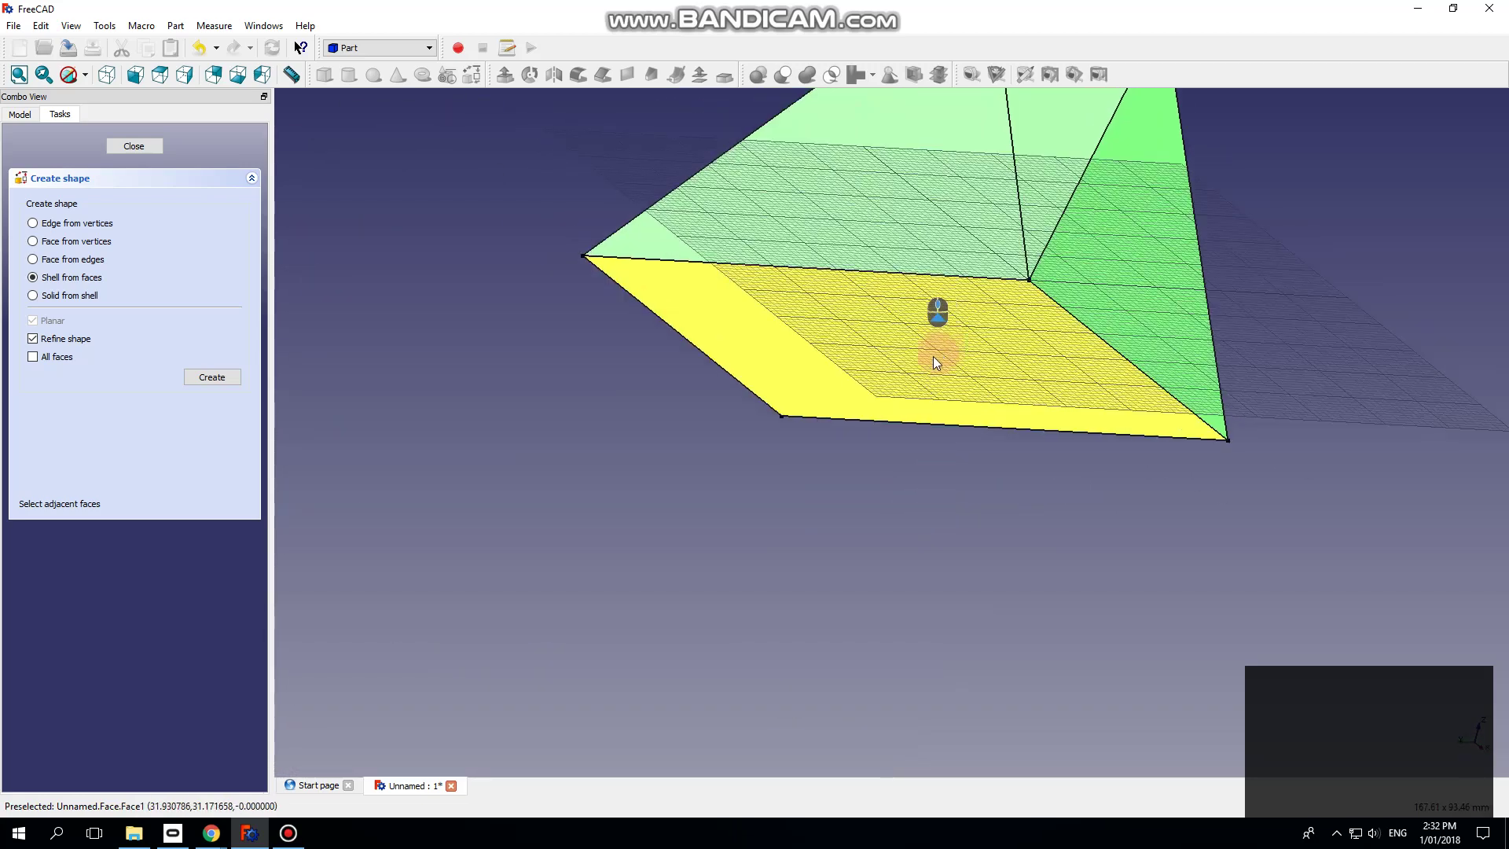
left_click(804, 380)
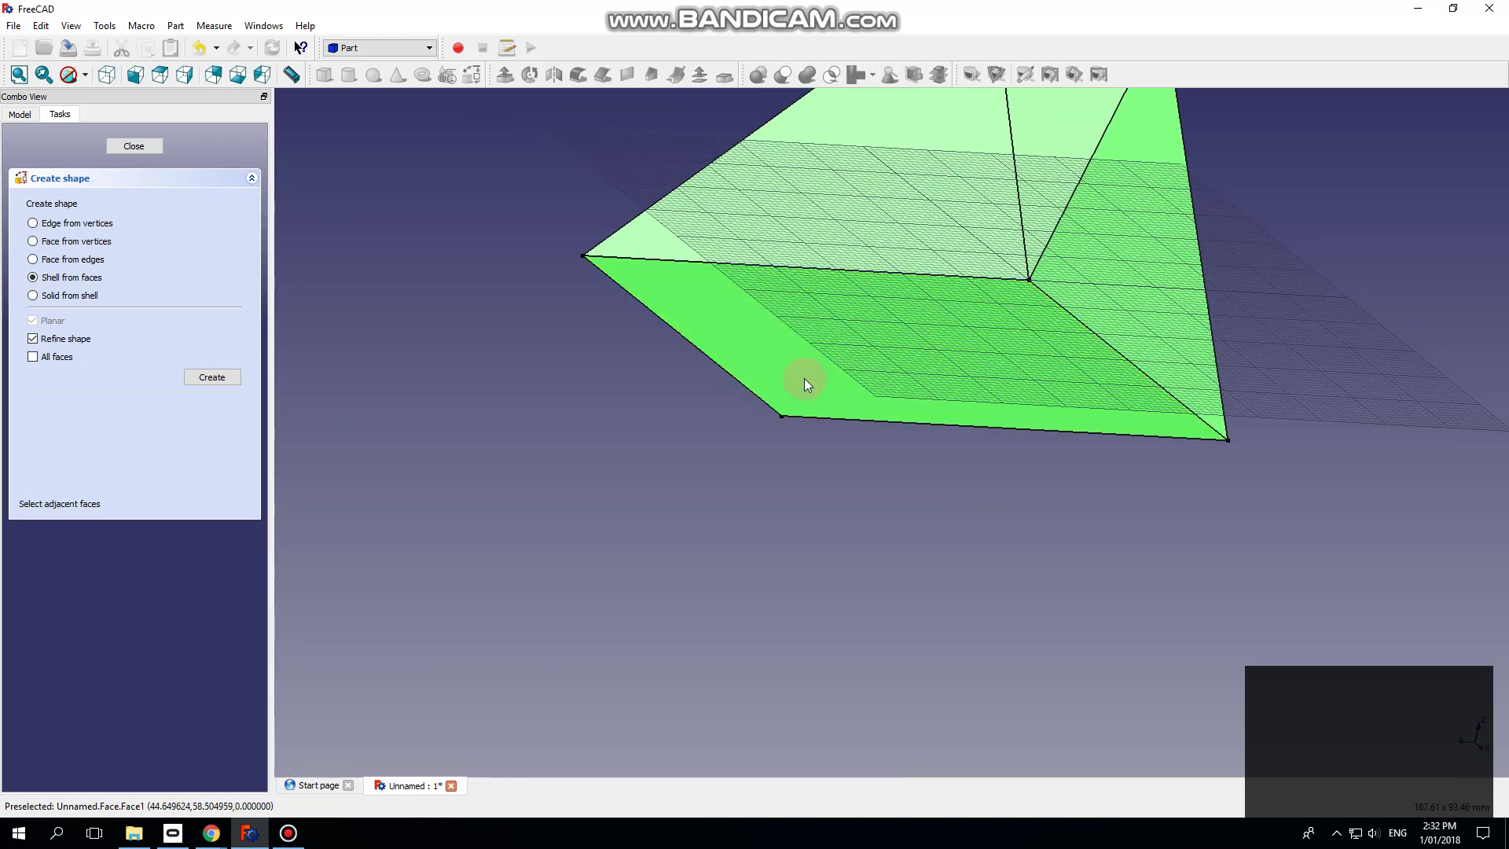
scroll(600, 498, "down", 5)
middle_click_drag(602, 530, 610, 337)
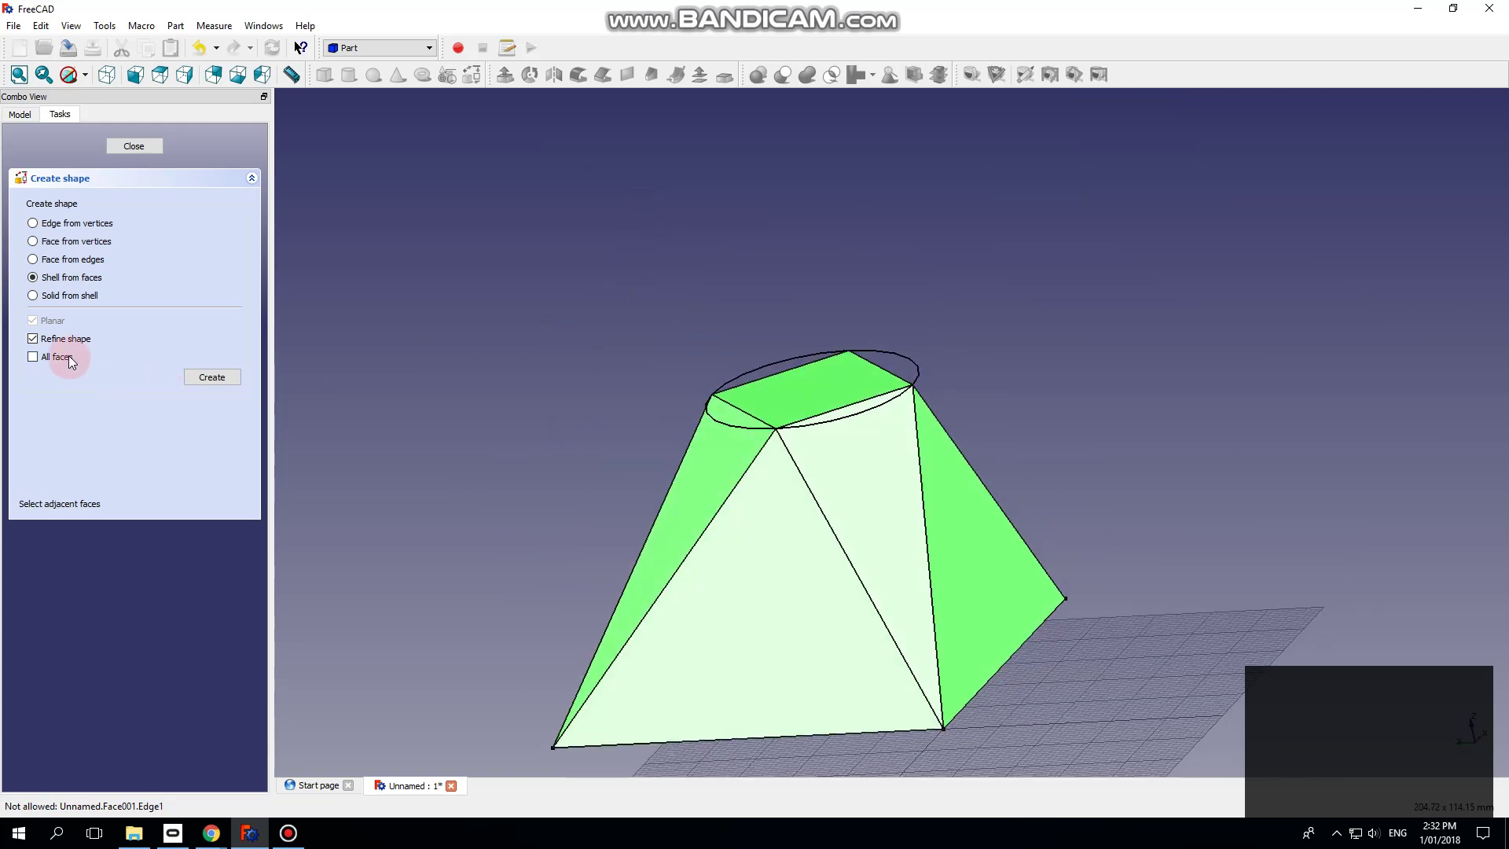
left_click(219, 379)
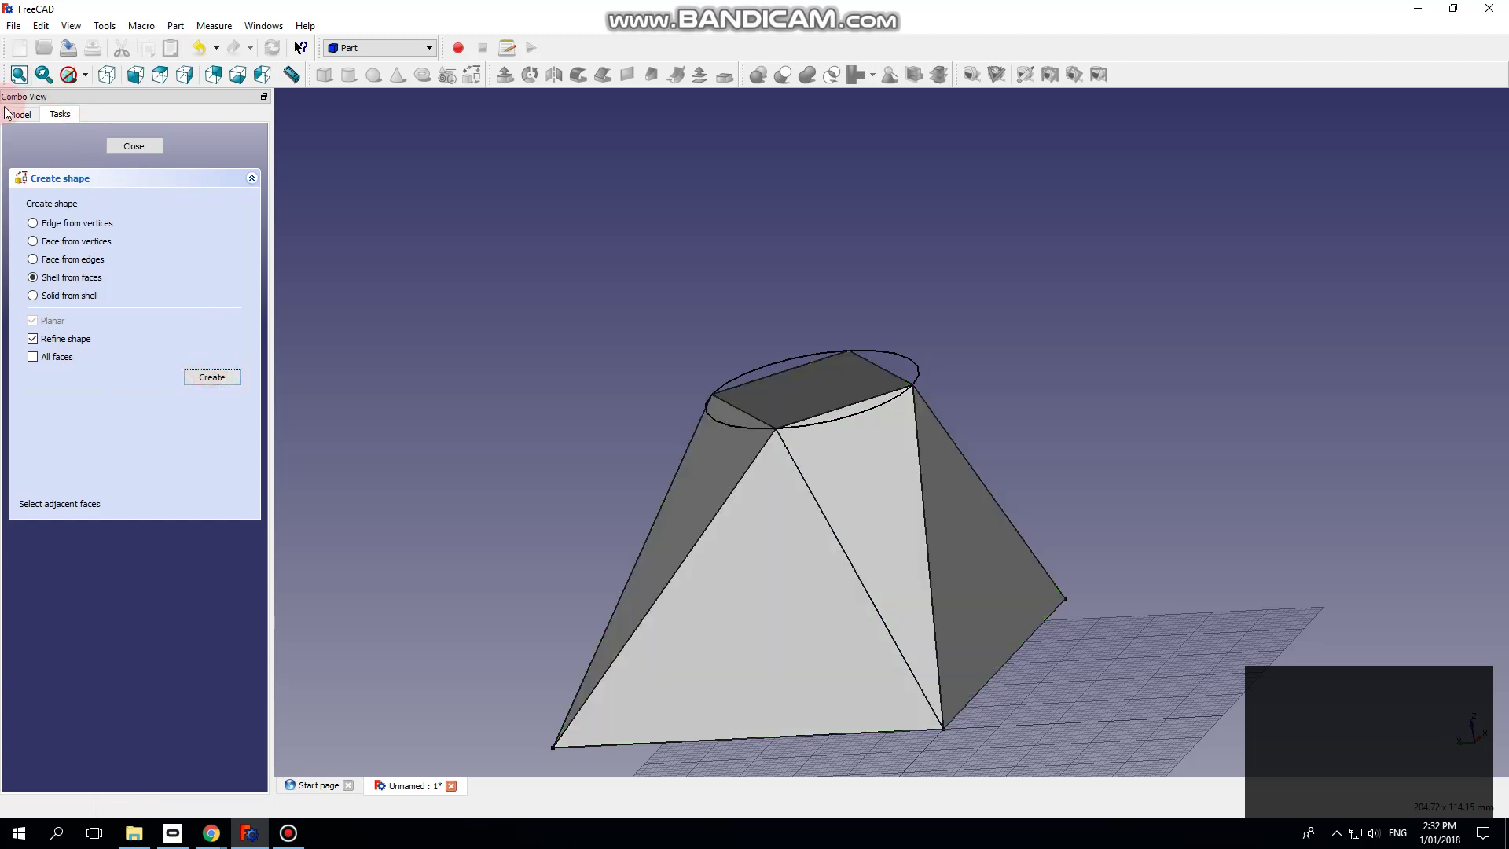
Step: Select Face through Face009 in the model tree
left_click(22, 116)
left_click(71, 332)
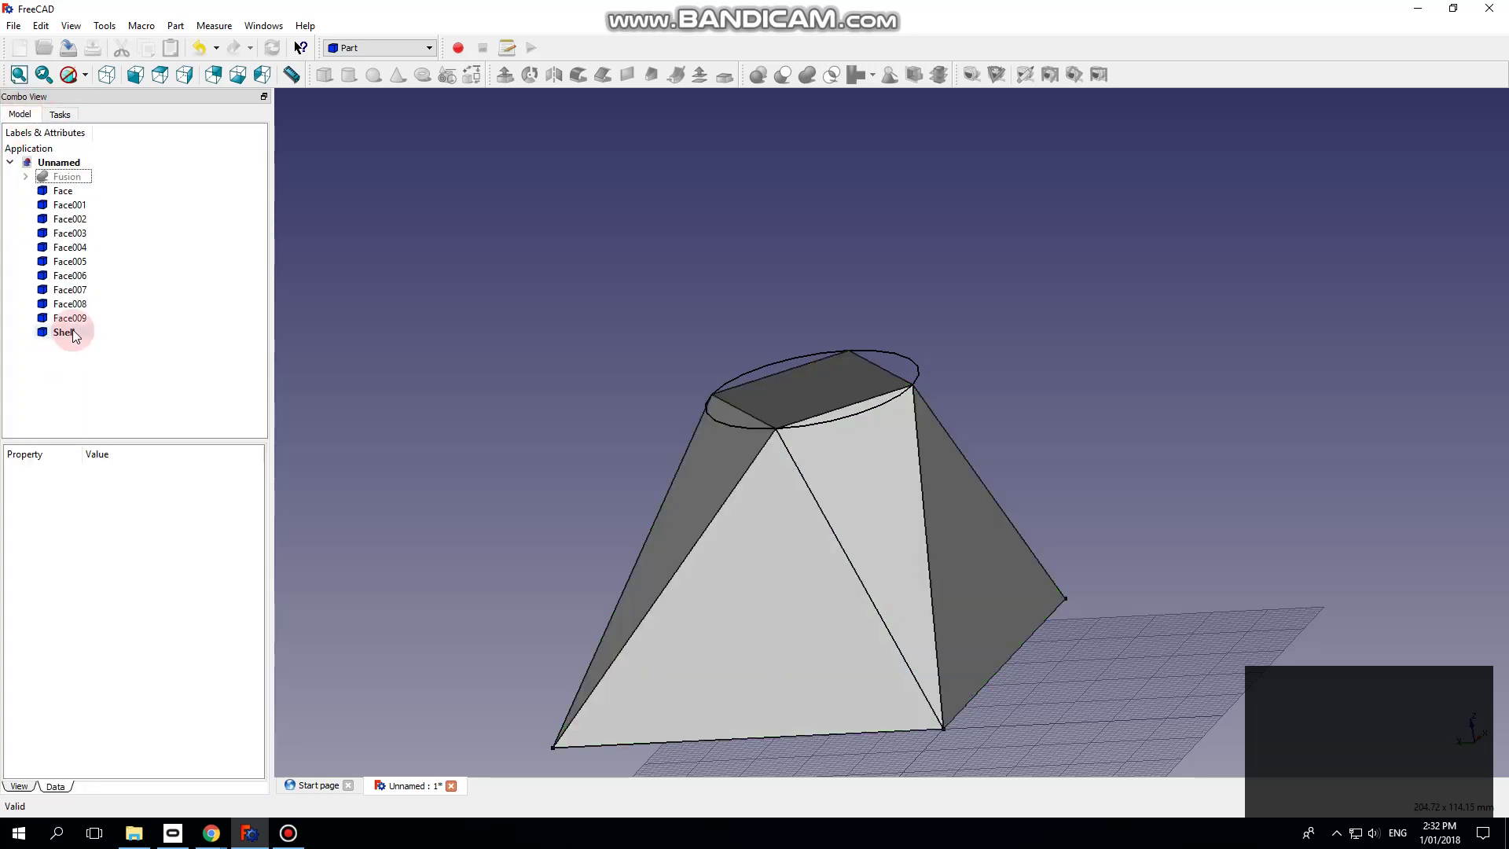
left_click(69, 319)
left_click_drag(66, 322, 66, 199)
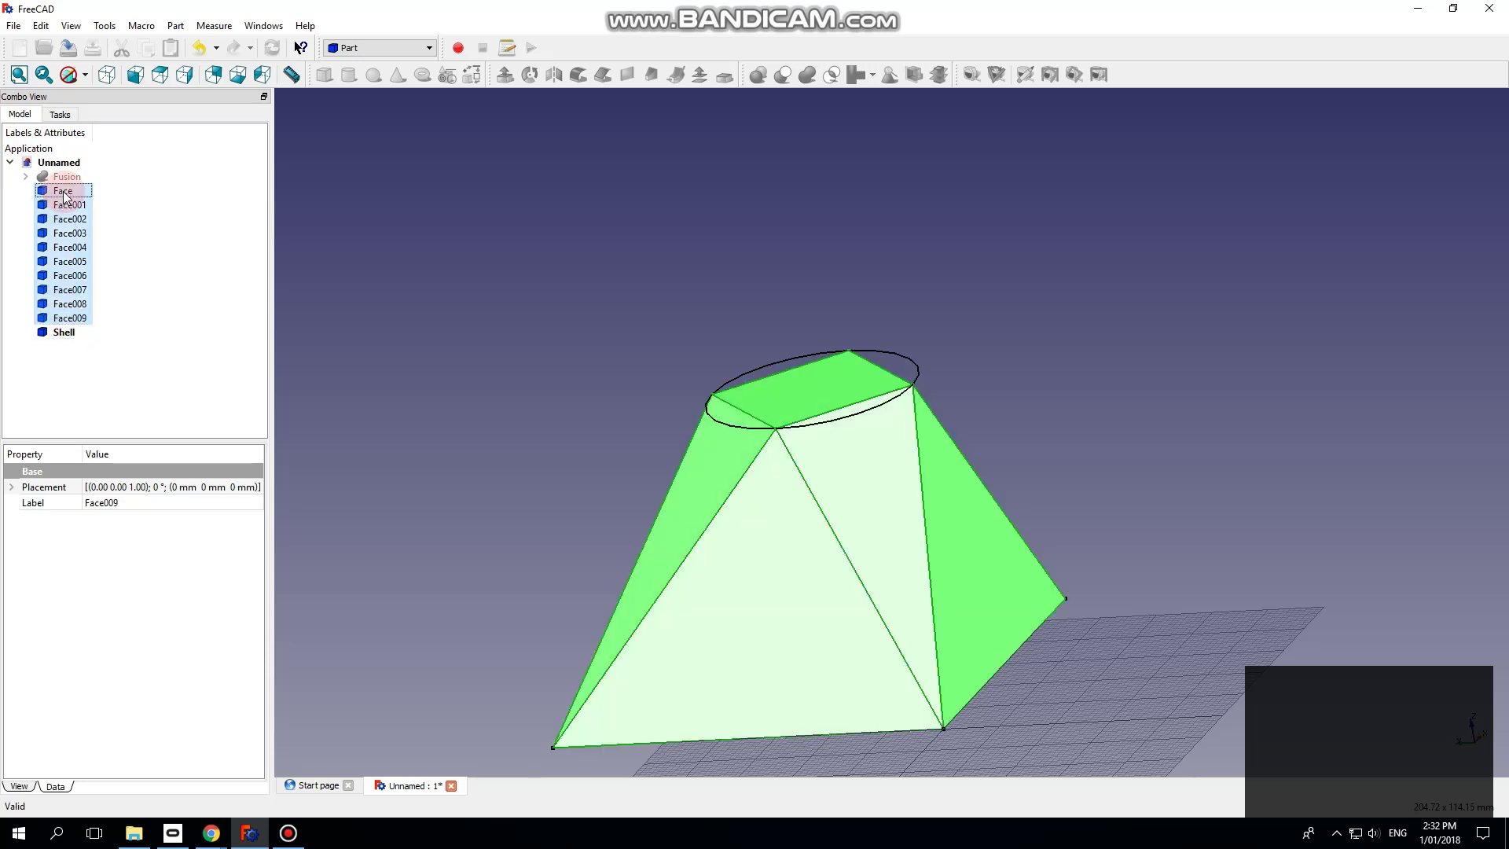
Step: Delete Face through Face009 and make a Solid from the Shell
key("Delete")
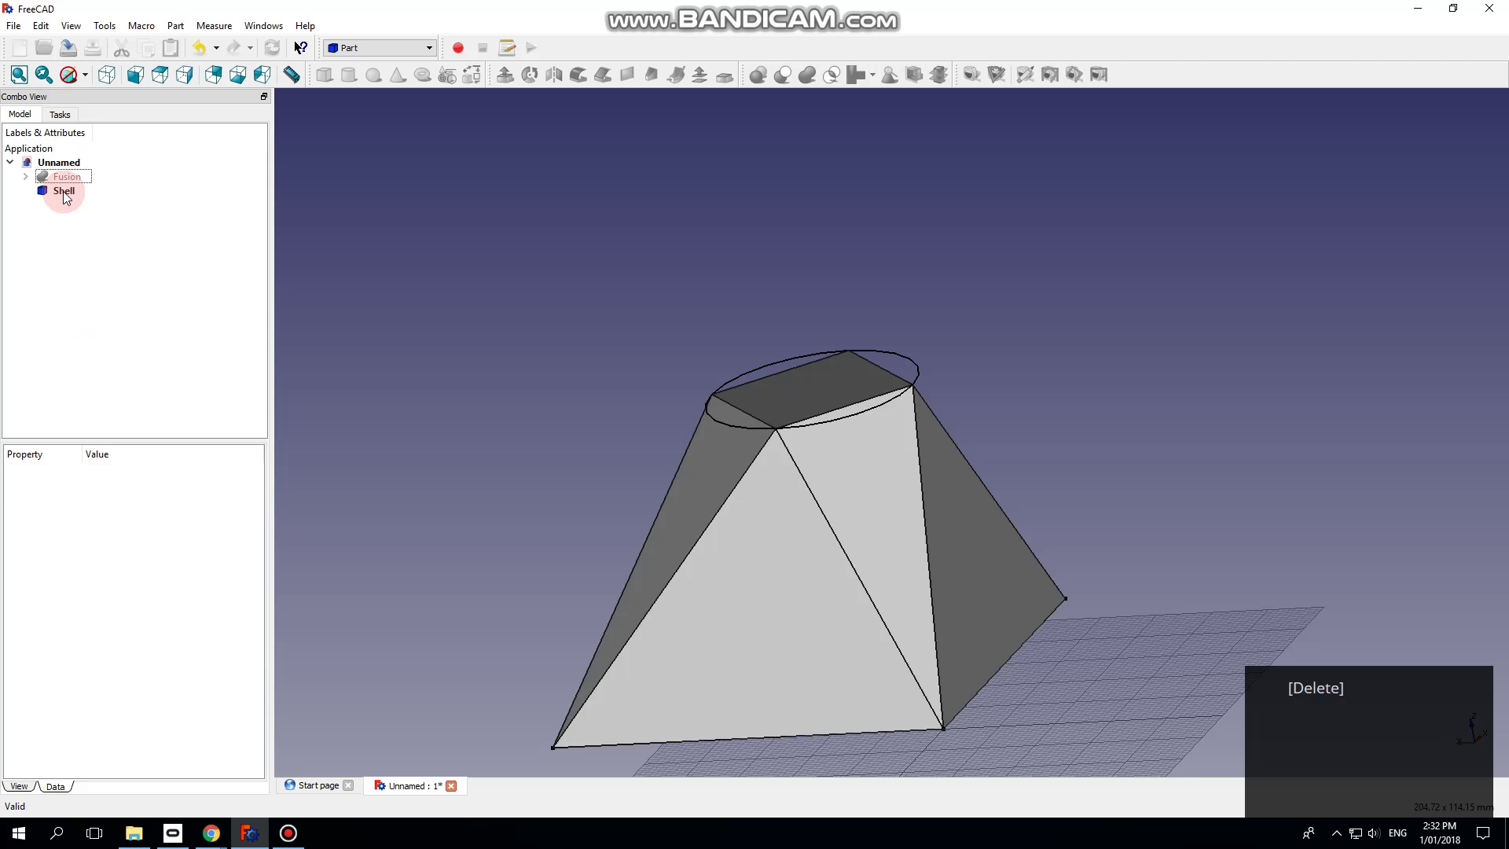
left_click(64, 191)
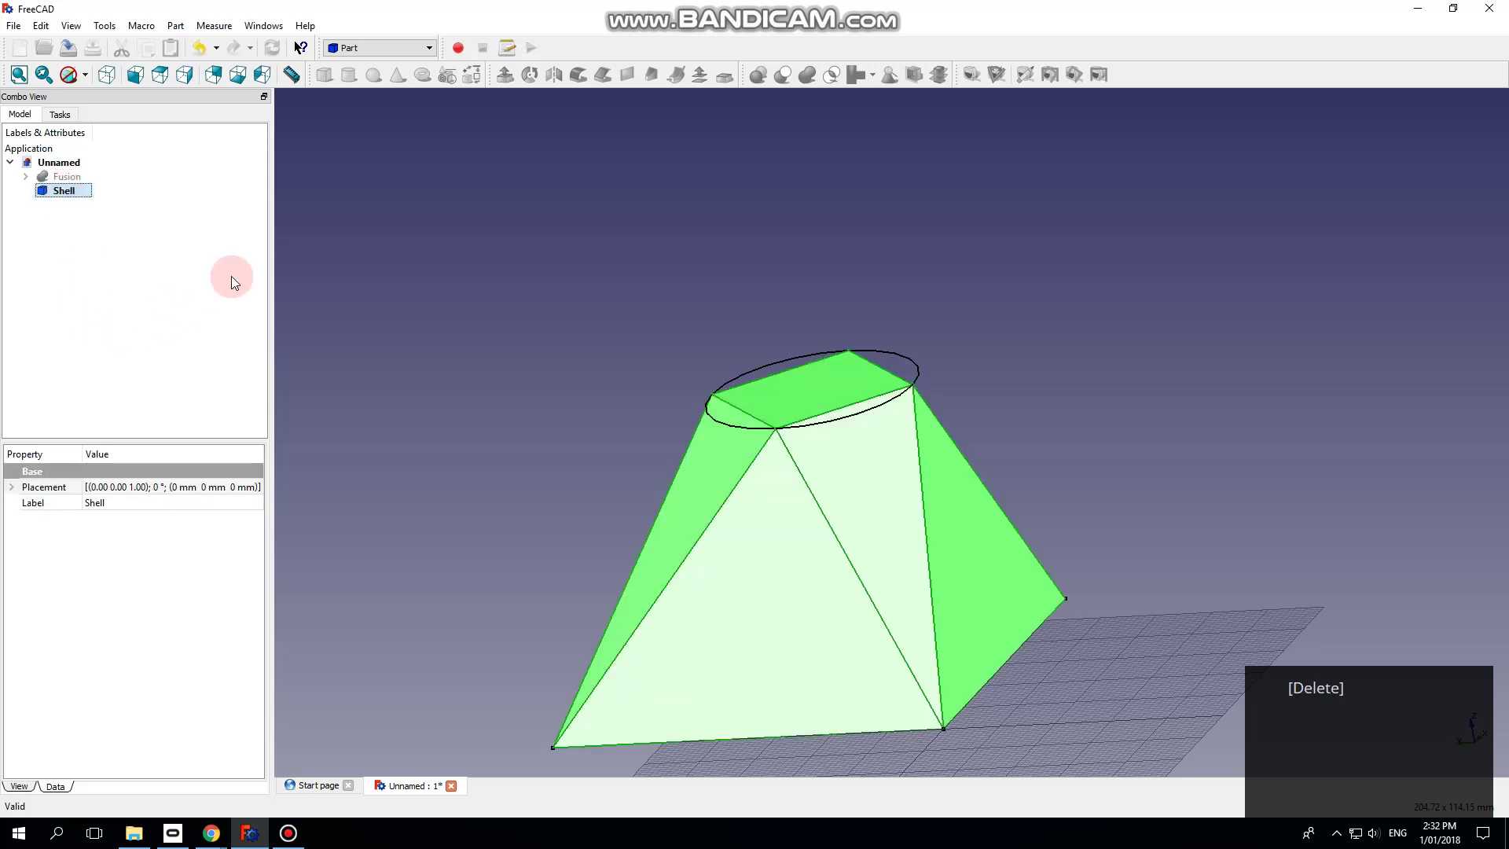
left_click(60, 114)
left_click(39, 297)
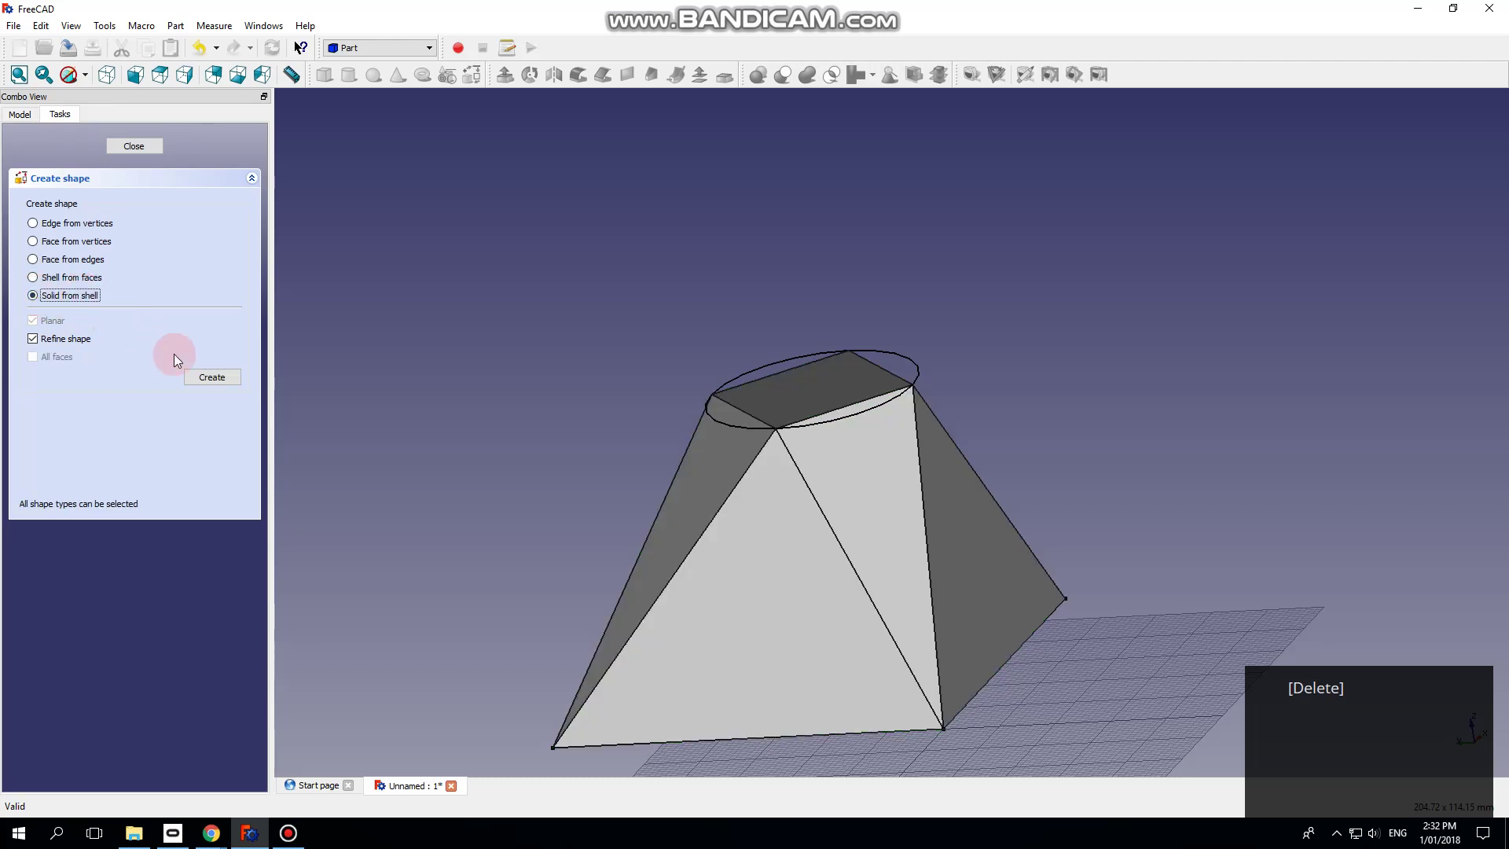
left_click(797, 525)
left_click(229, 381)
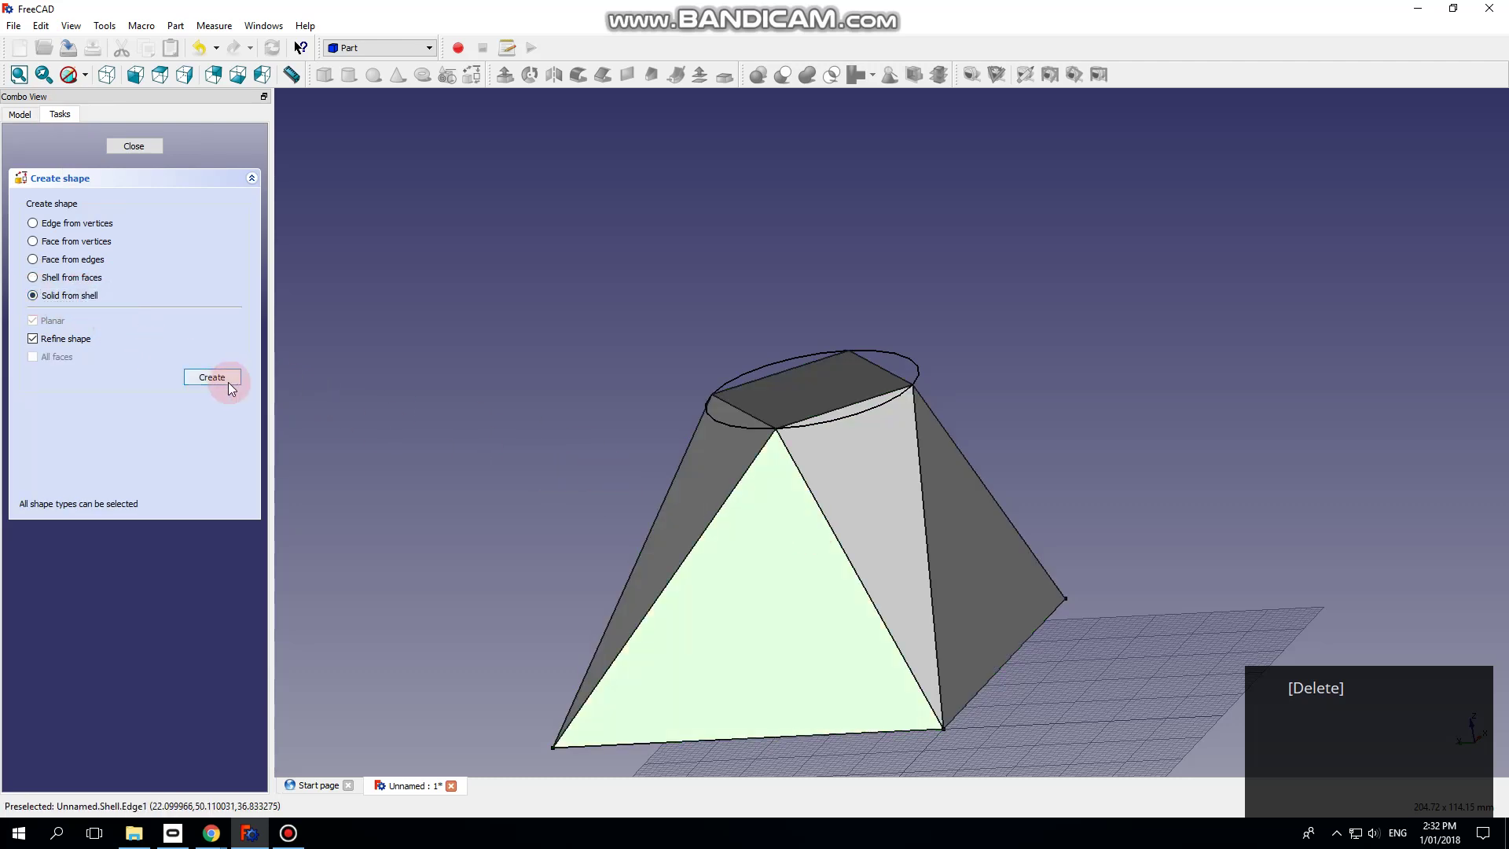
Step: Delete the Shell and close the Create shape task panel
left_click(20, 114)
left_click(63, 206)
left_click(64, 193)
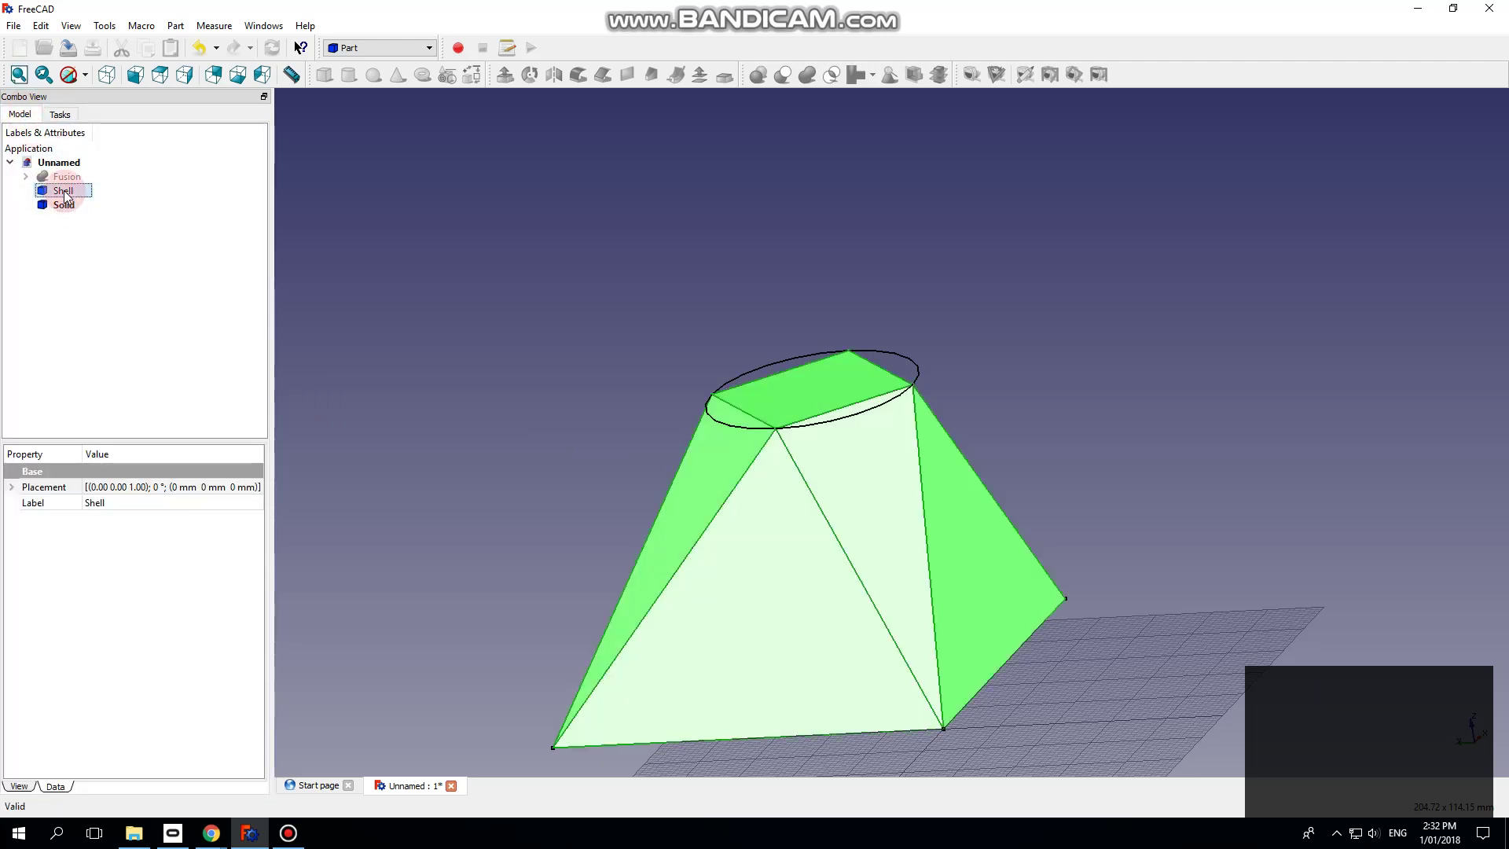
key("Delete")
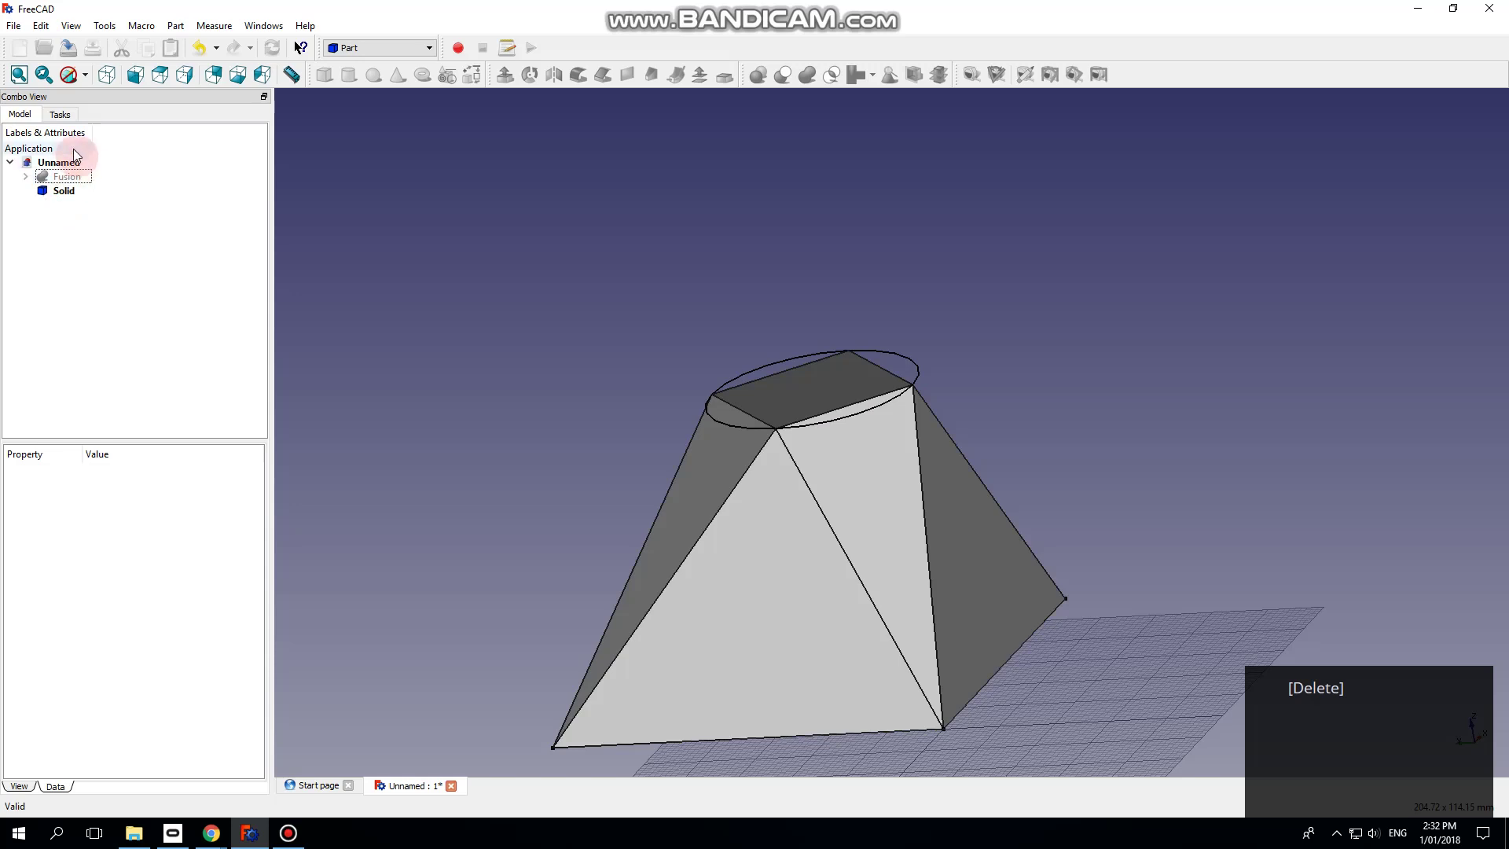
left_click(60, 116)
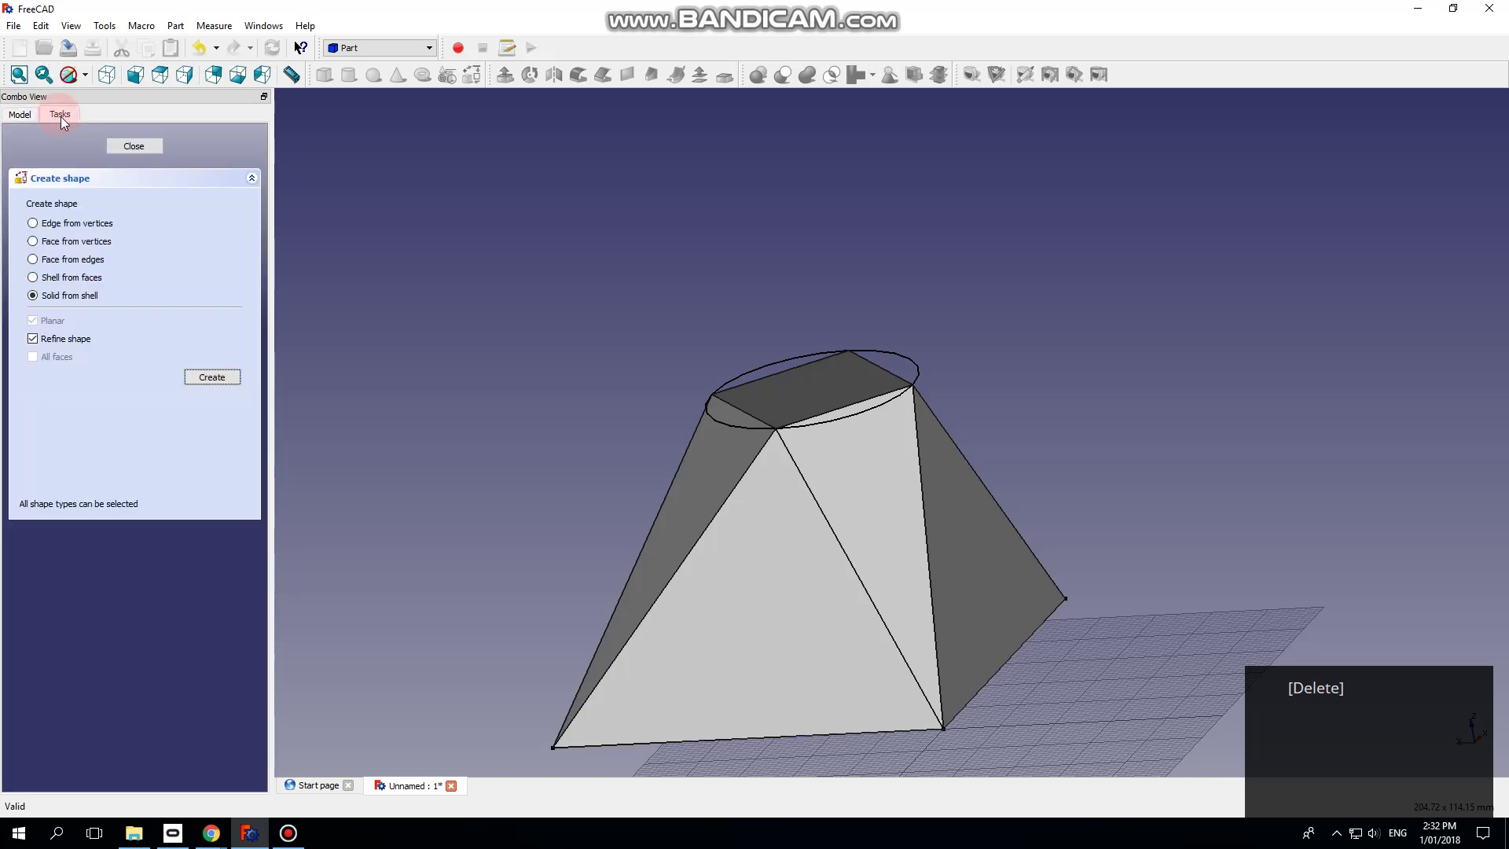
left_click(134, 147)
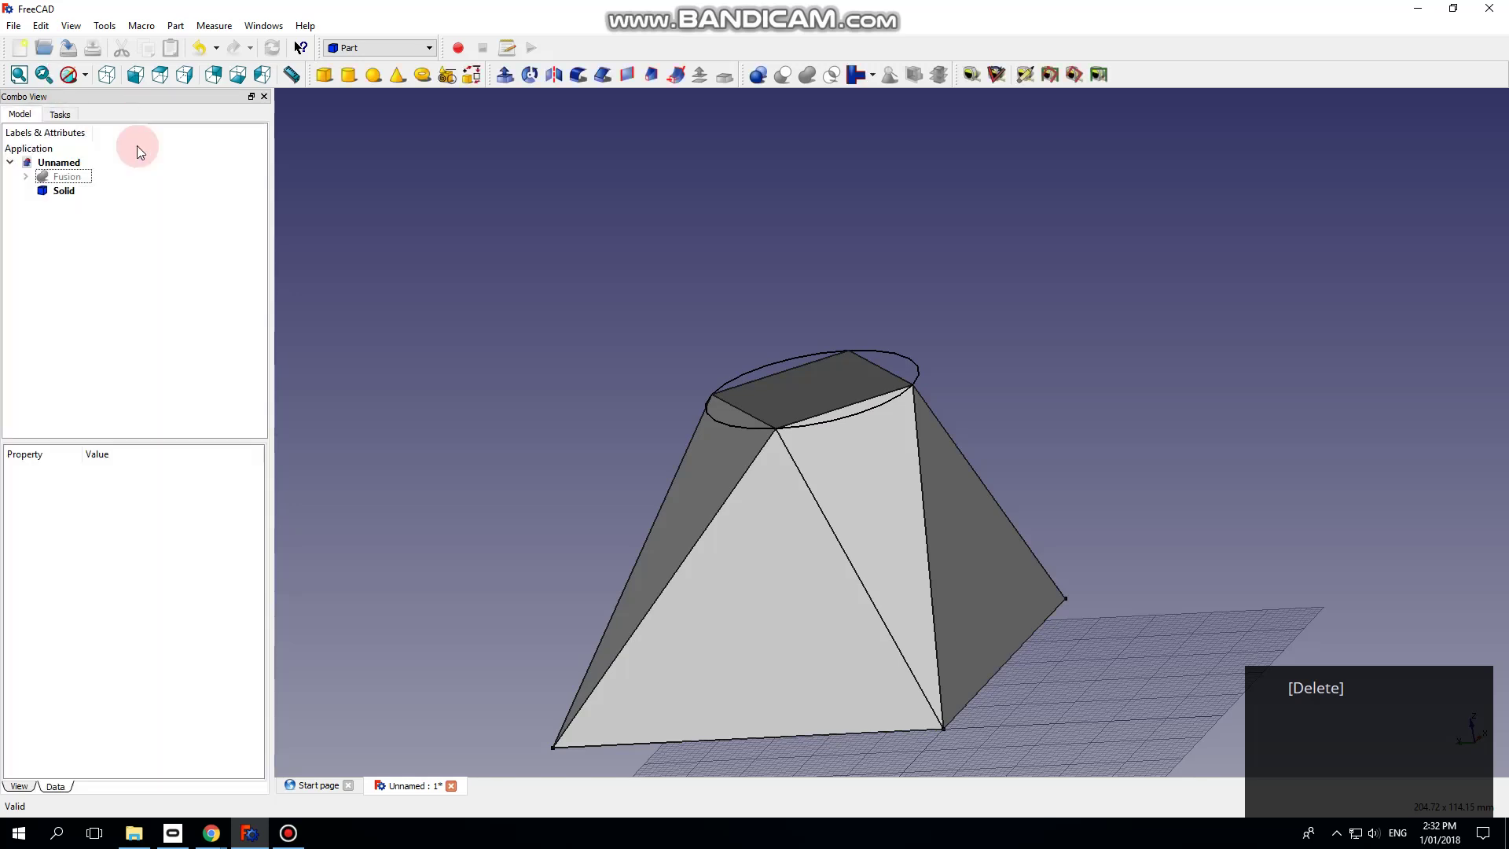
Step: Make the hidden Fusion visible again
left_click(76, 177)
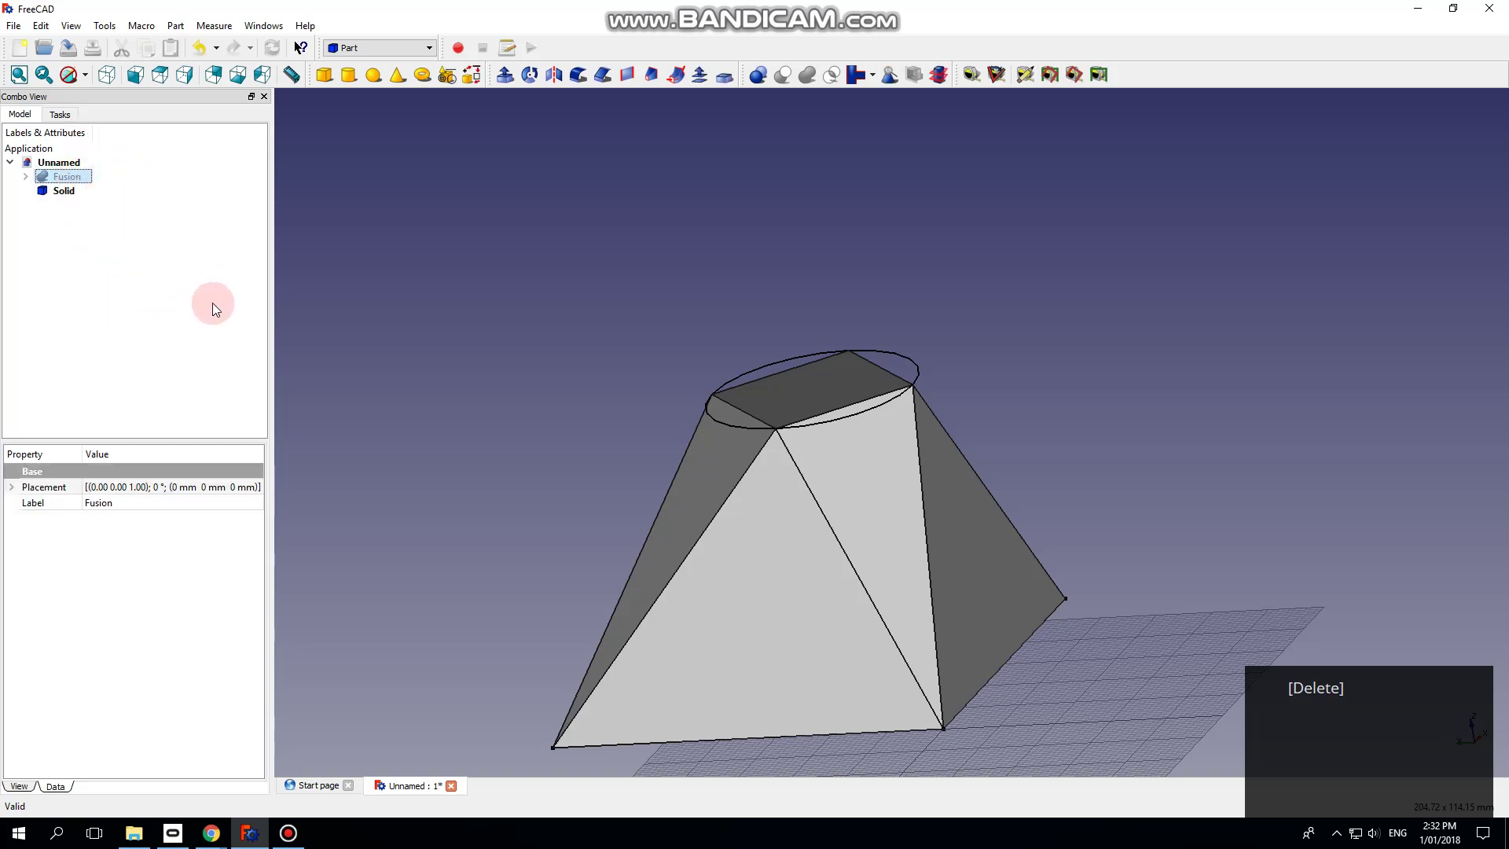
key("space")
middle_click_drag(1030, 247, 962, 323)
middle_click_drag(917, 254, 963, 422)
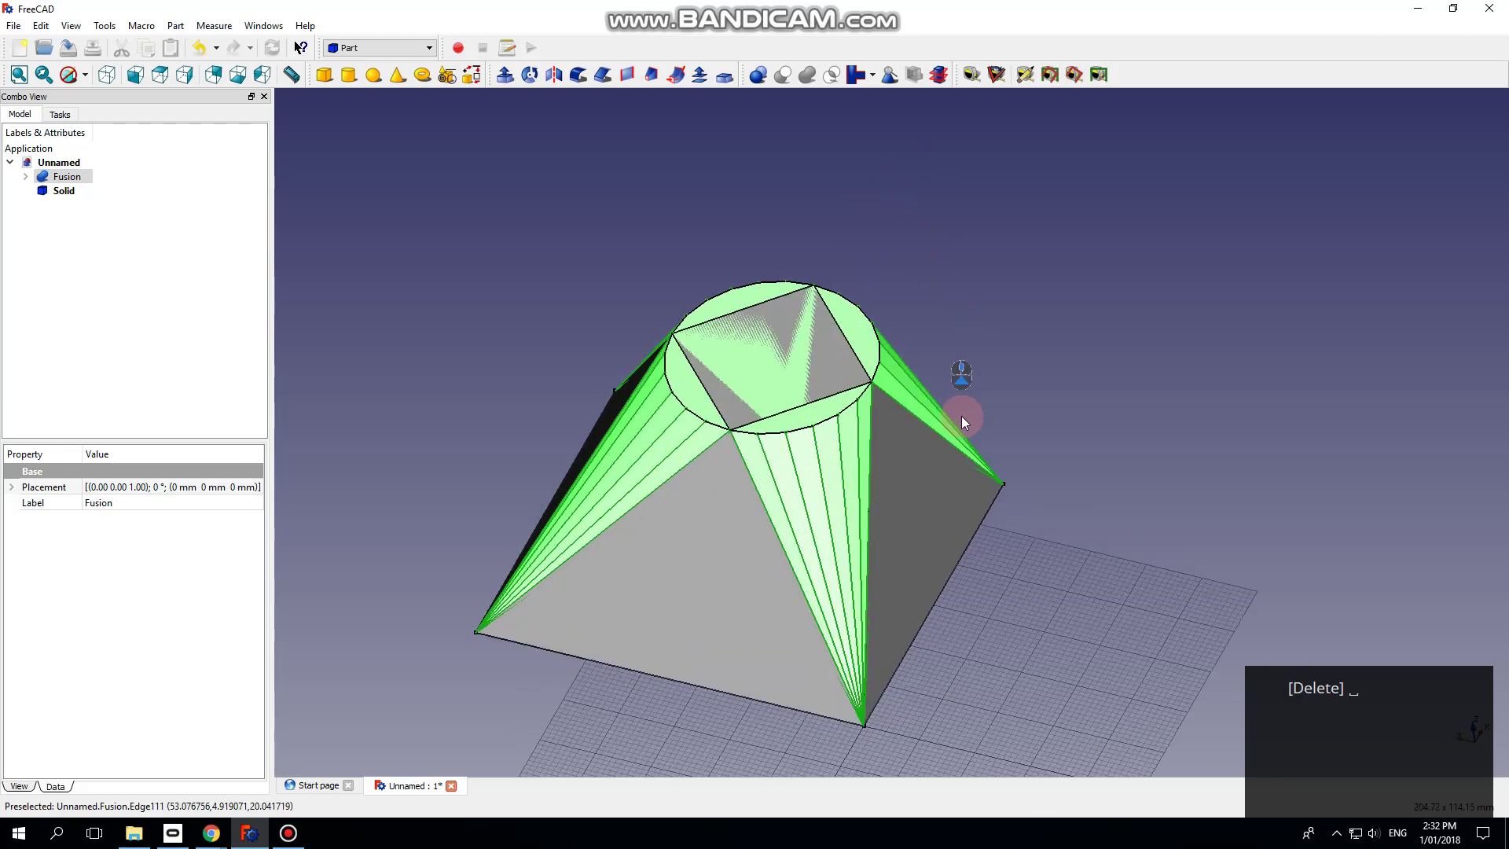
left_click(954, 271)
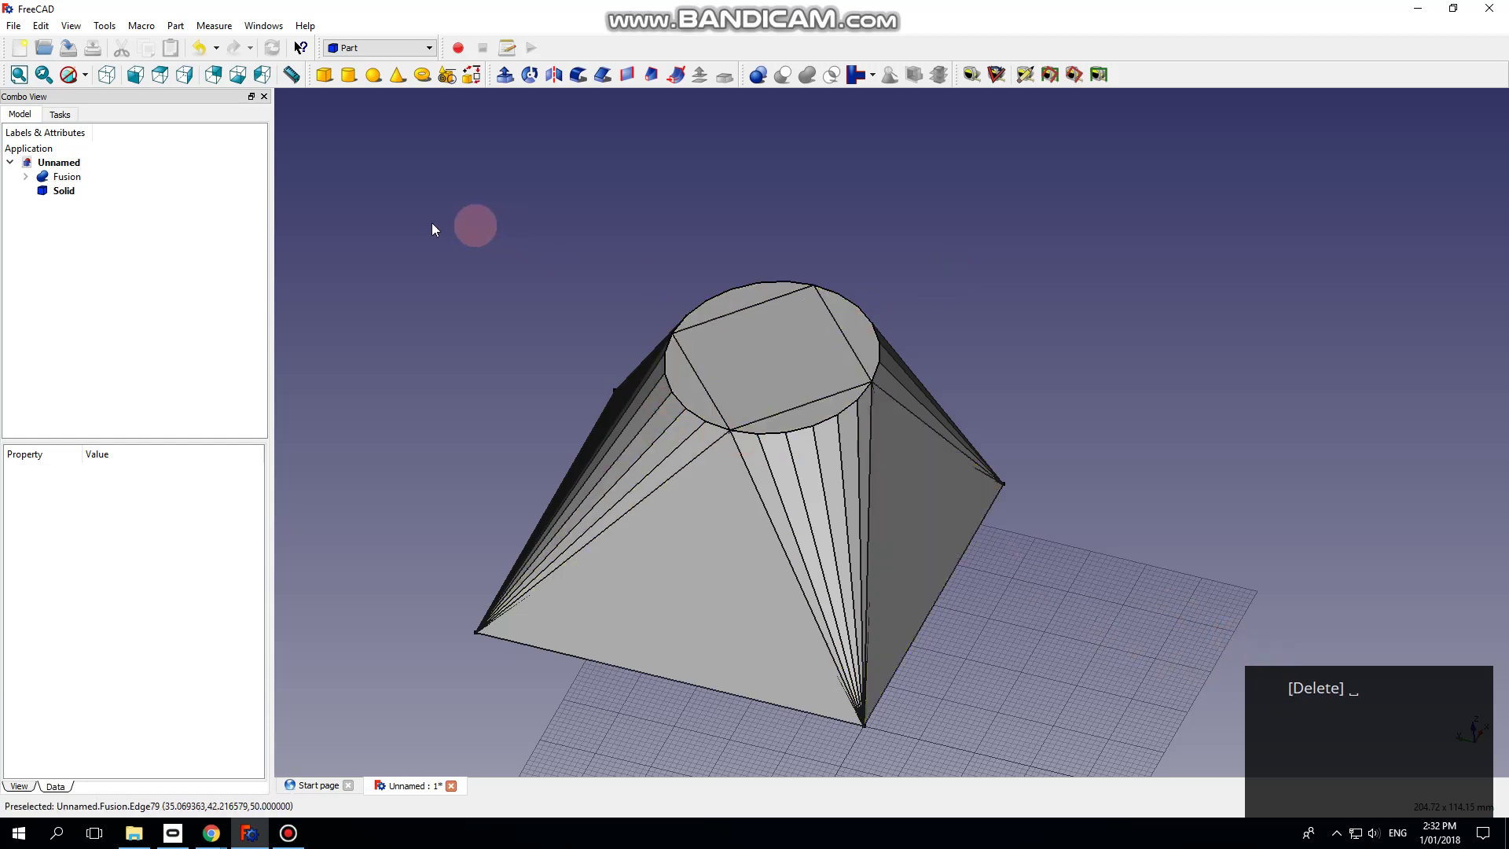
Step: Union the Fusion and the Solid into Fusion001
left_click(67, 177)
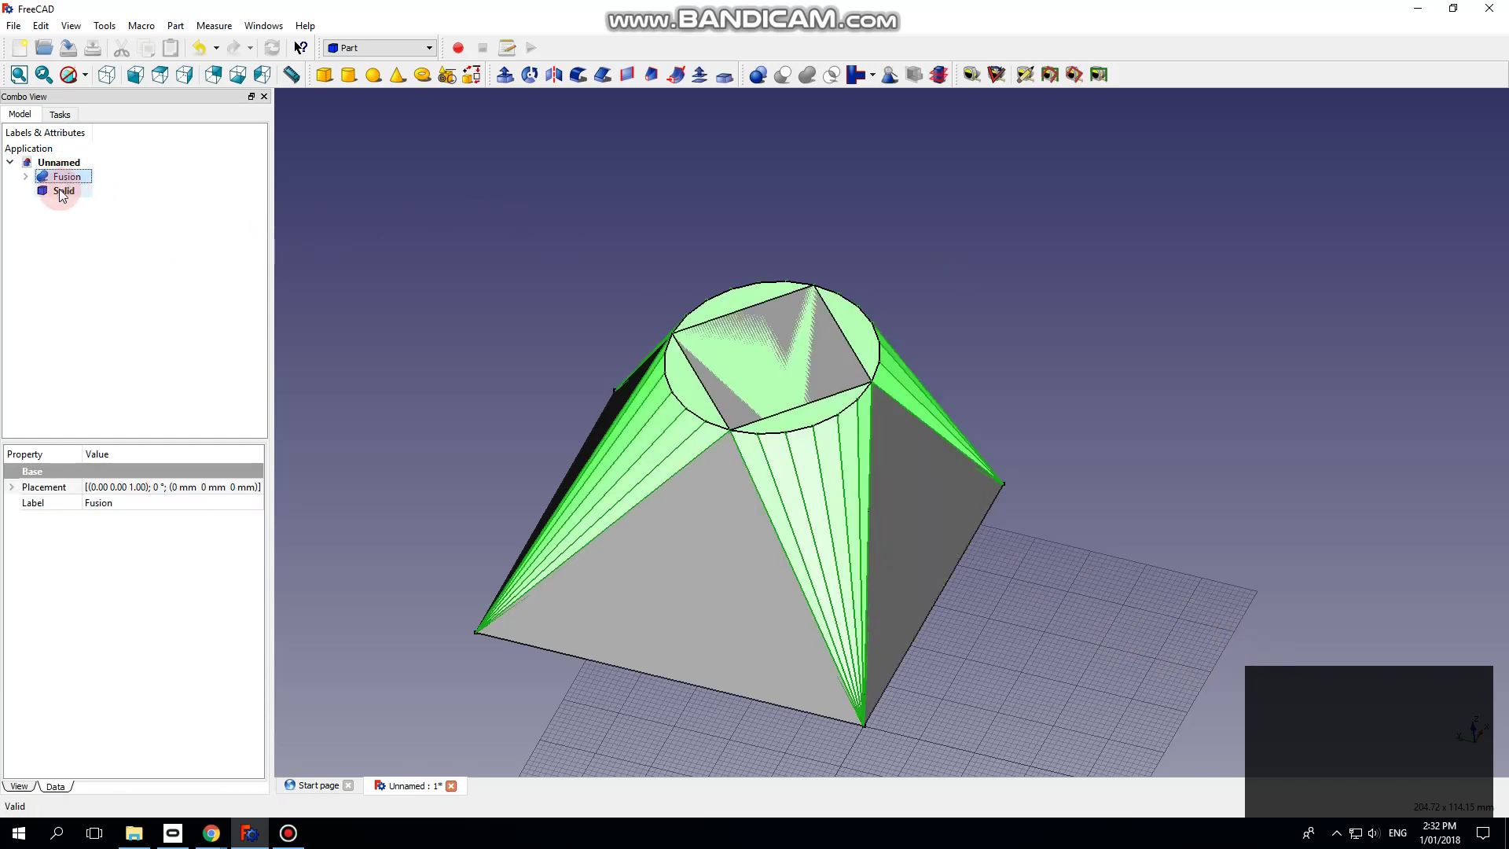
left_click(62, 191, "ctrl")
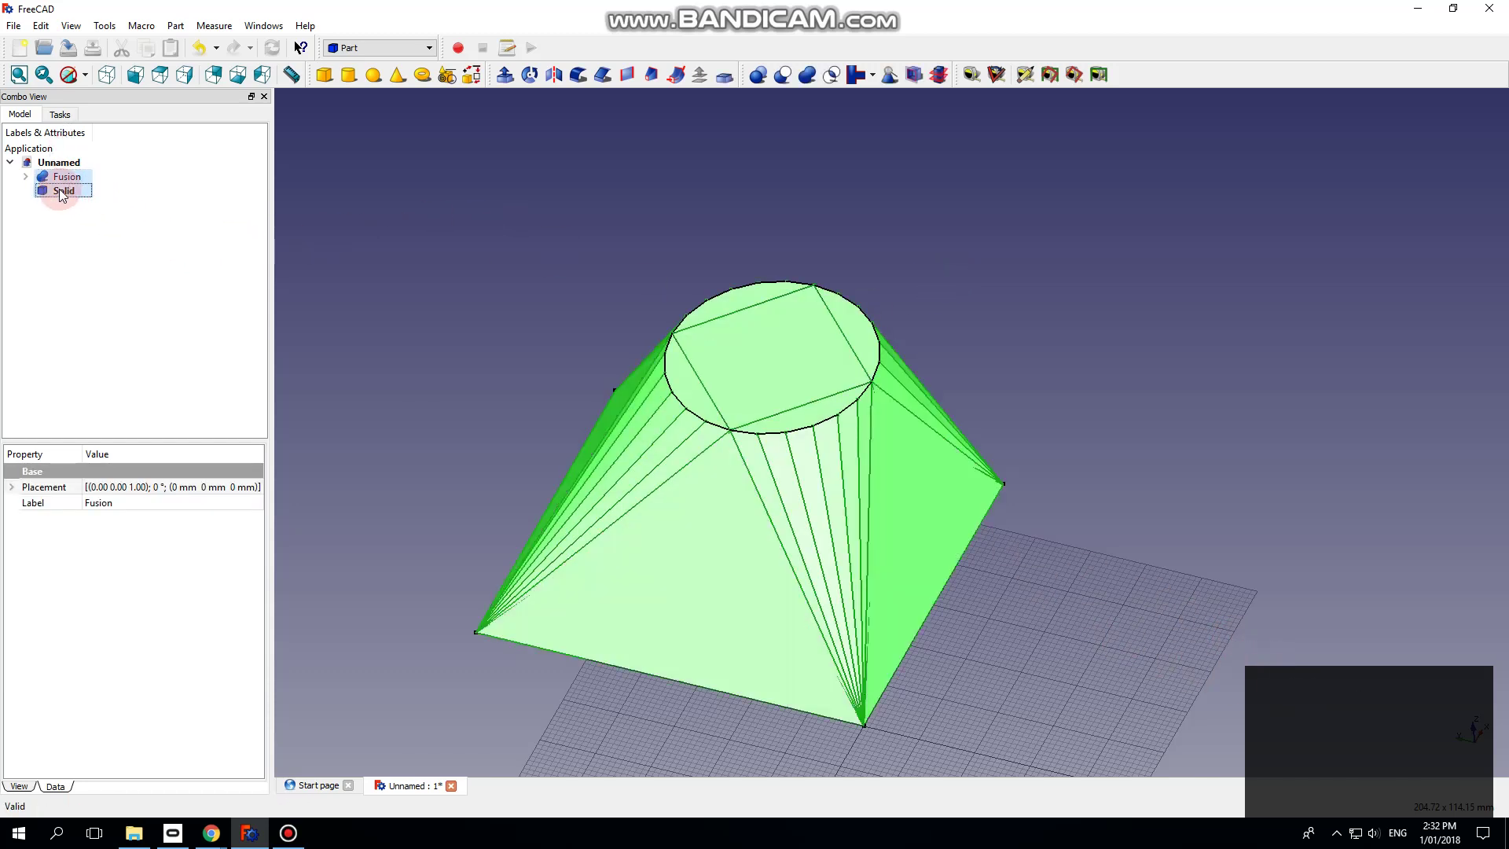
left_click(809, 75)
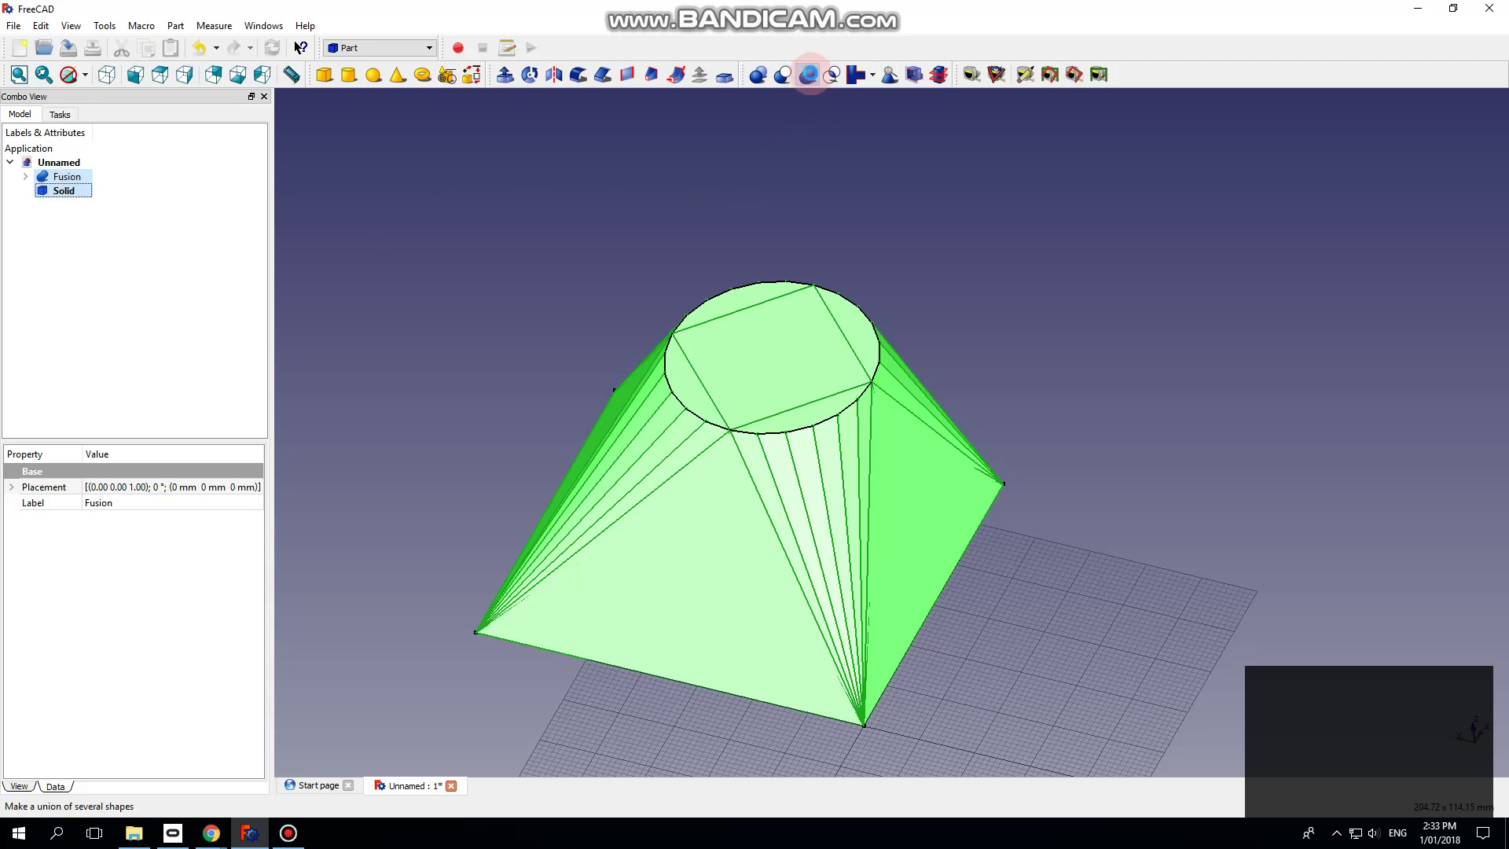
middle_click_drag(807, 454, 879, 384)
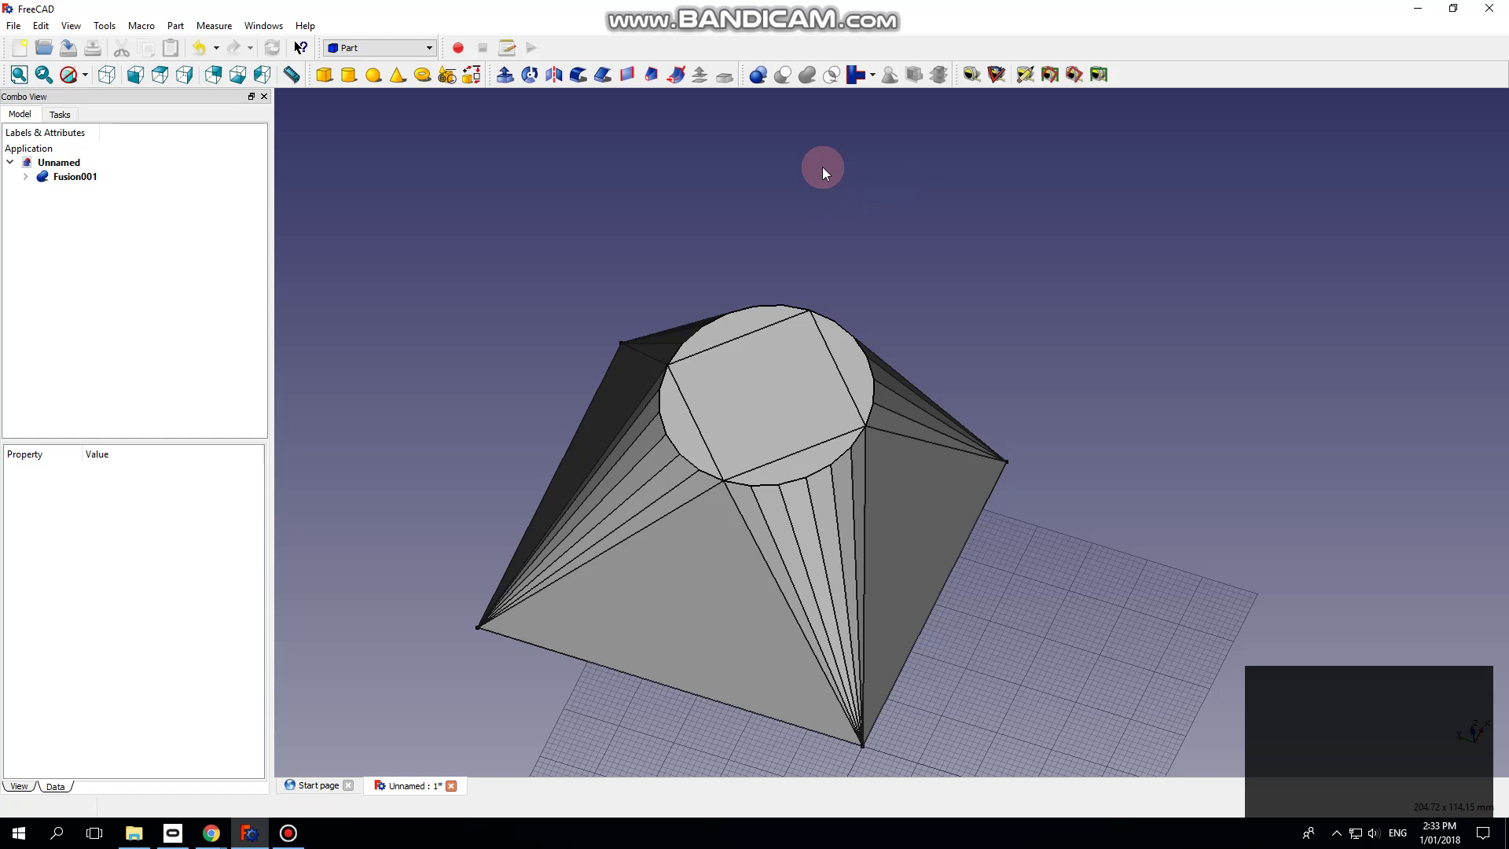
Step: In the Draft workbench, downgrade Fusion001 into separate faces
left_click(431, 48)
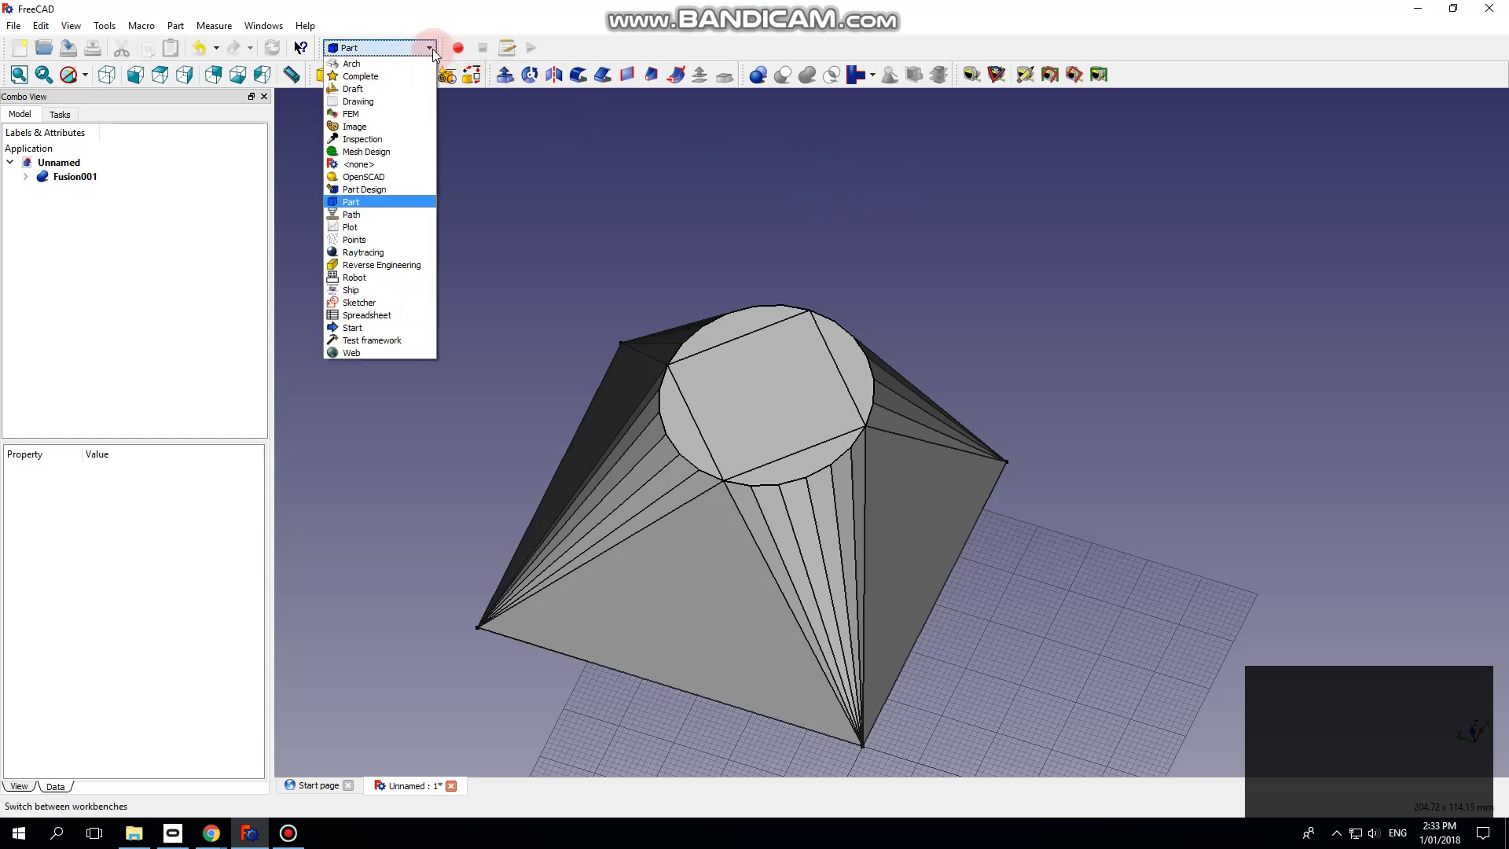
left_click(354, 89)
left_click(916, 191)
left_click(73, 176)
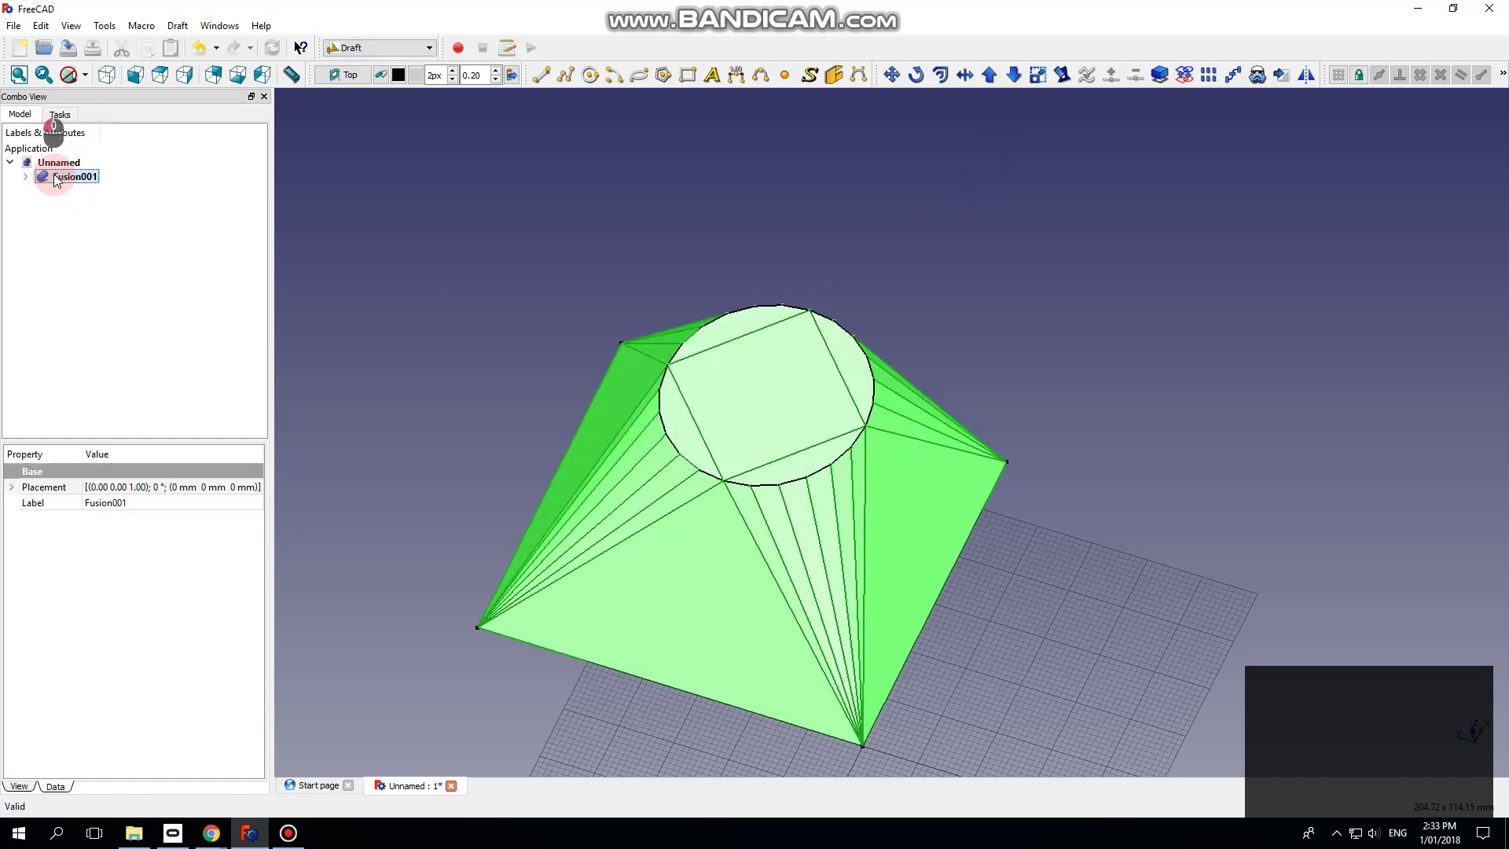
left_click(1014, 76)
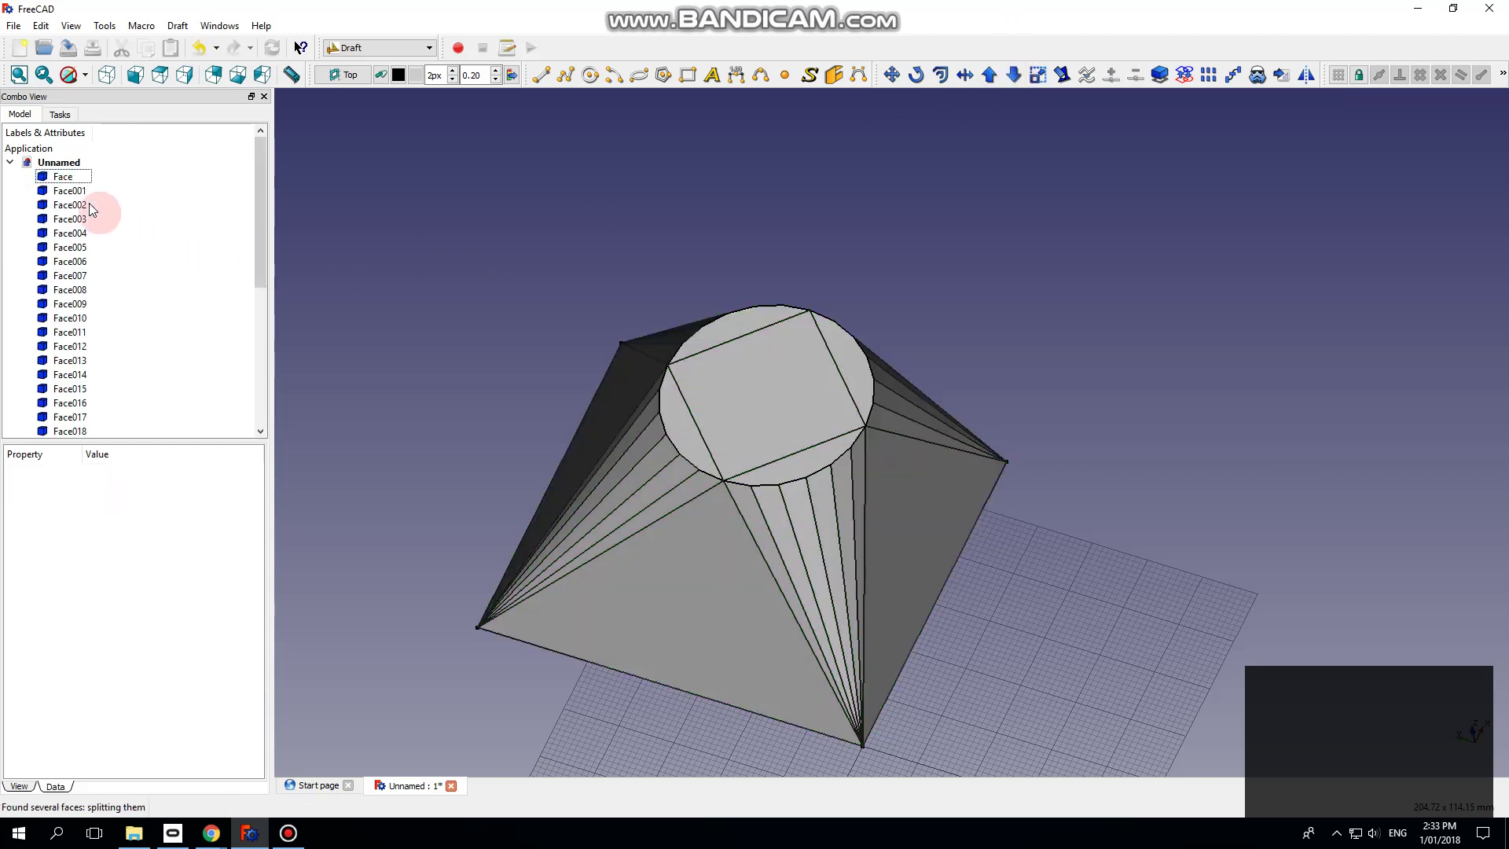
scroll(84, 330, "down", 6)
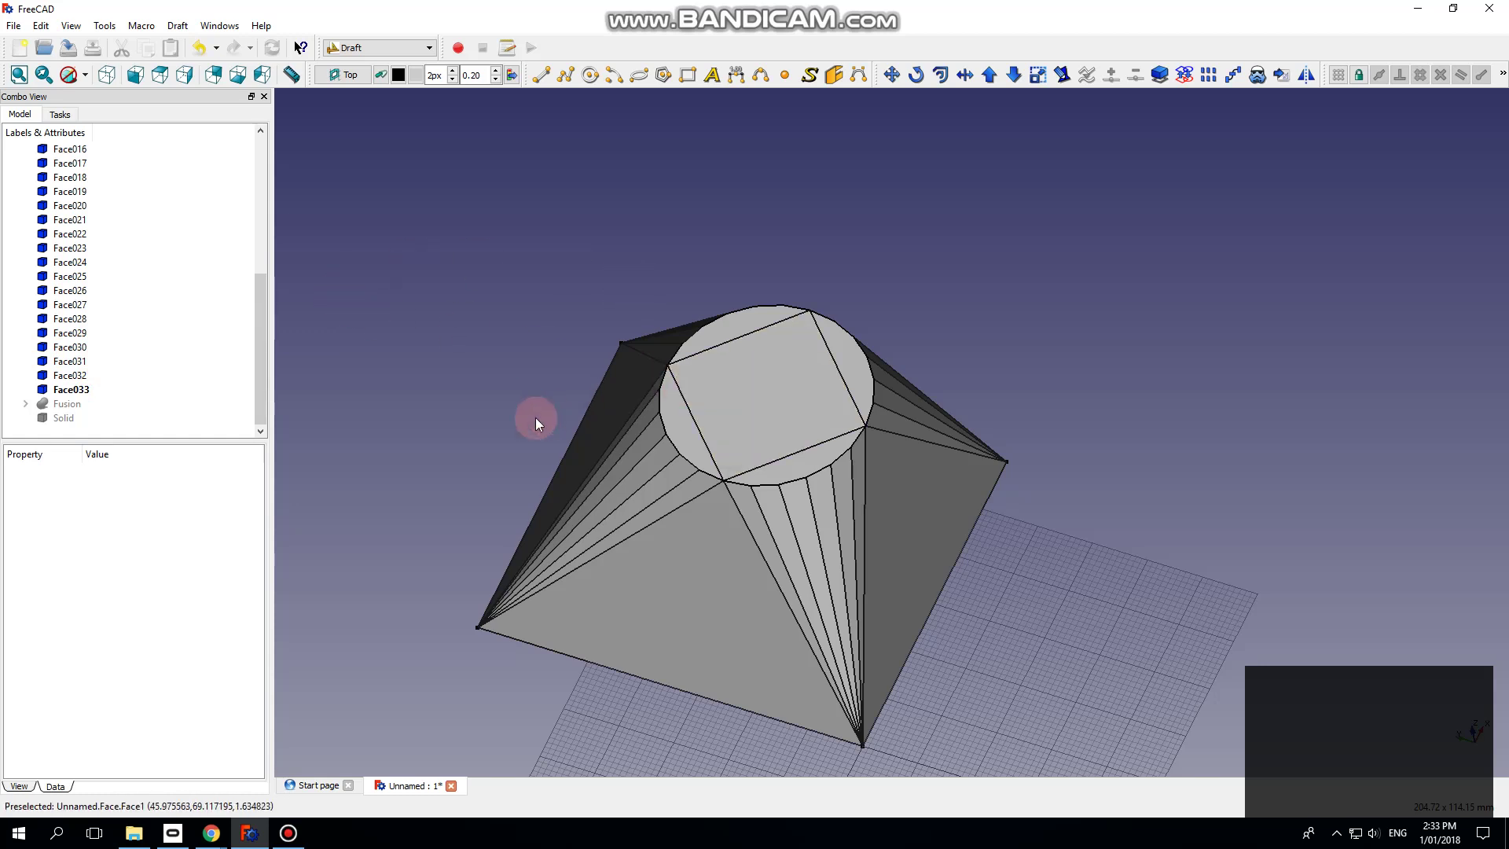
Step: Delete the square top face and the sliver faces inside the circular rim, including Face025
left_click(771, 399)
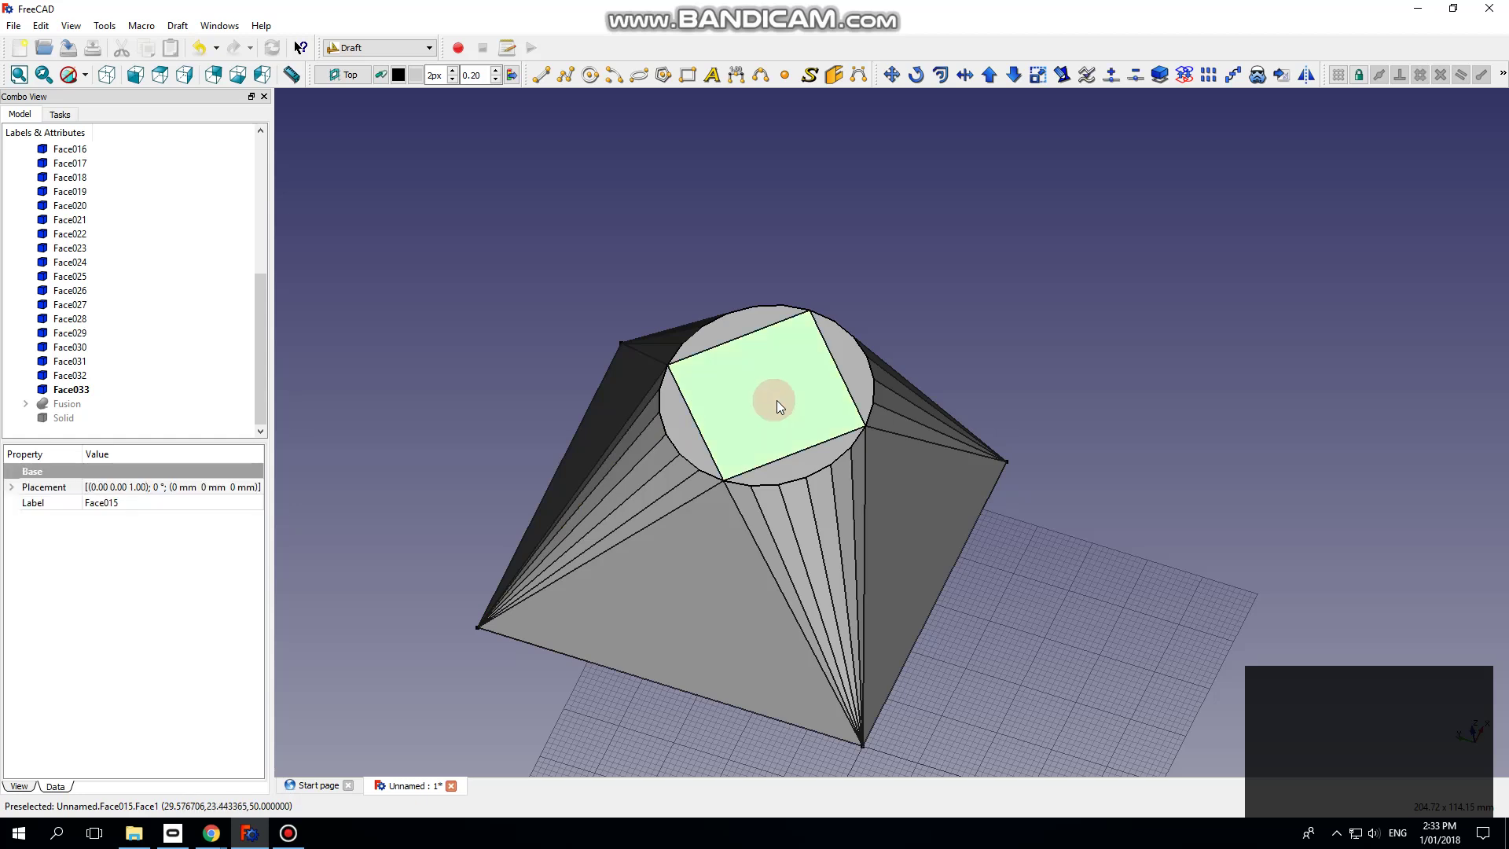
key("Delete")
left_click(851, 366)
key("Delete")
left_click(687, 357)
key("Delete")
left_click(680, 435)
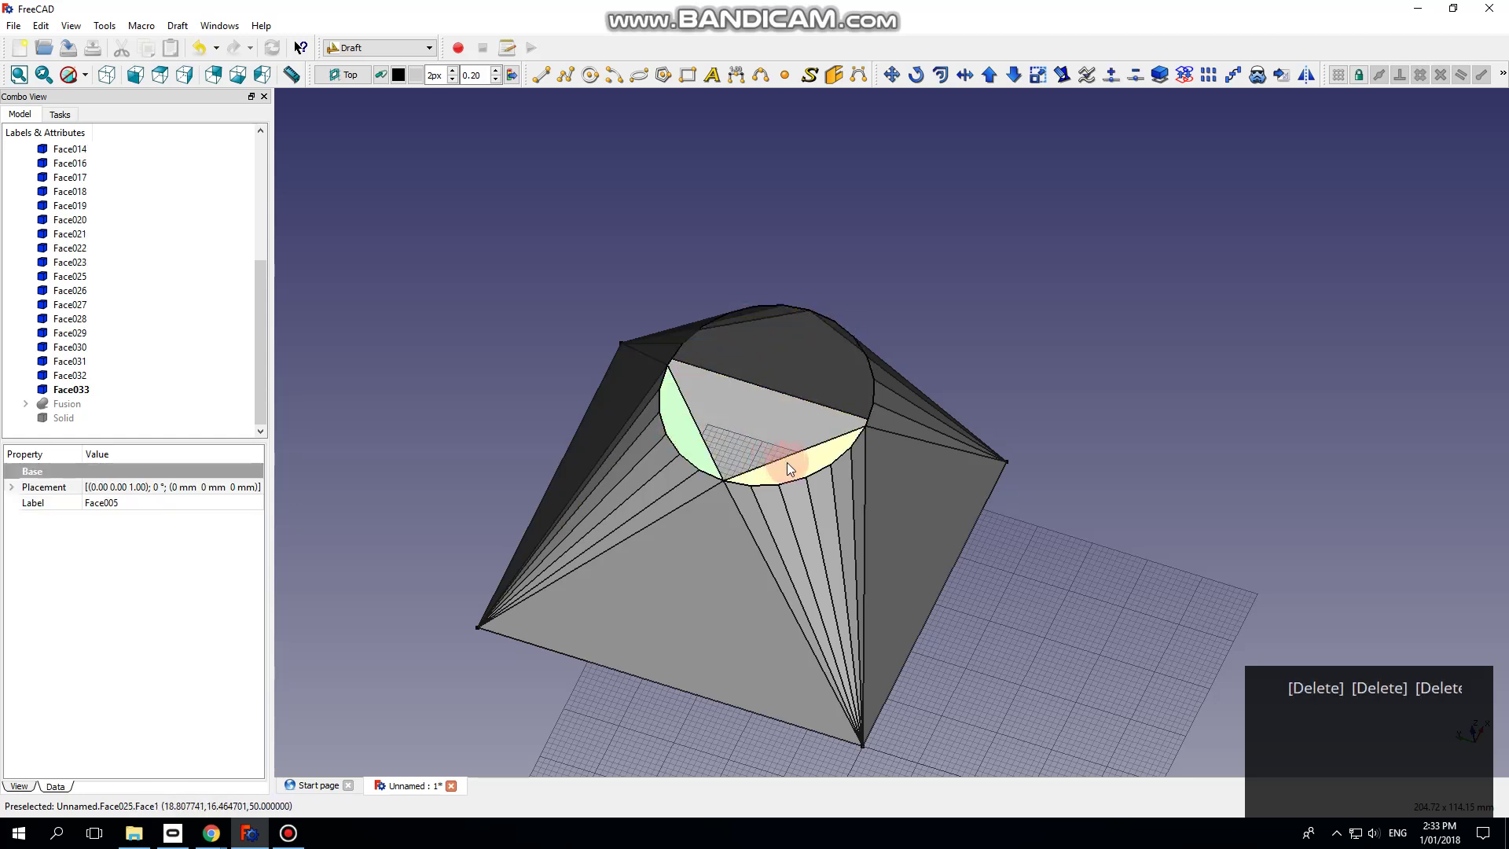
key("Delete")
left_click(791, 467)
key("Delete")
middle_click_drag(744, 410, 902, 629)
middle_click_drag(1094, 525, 837, 397)
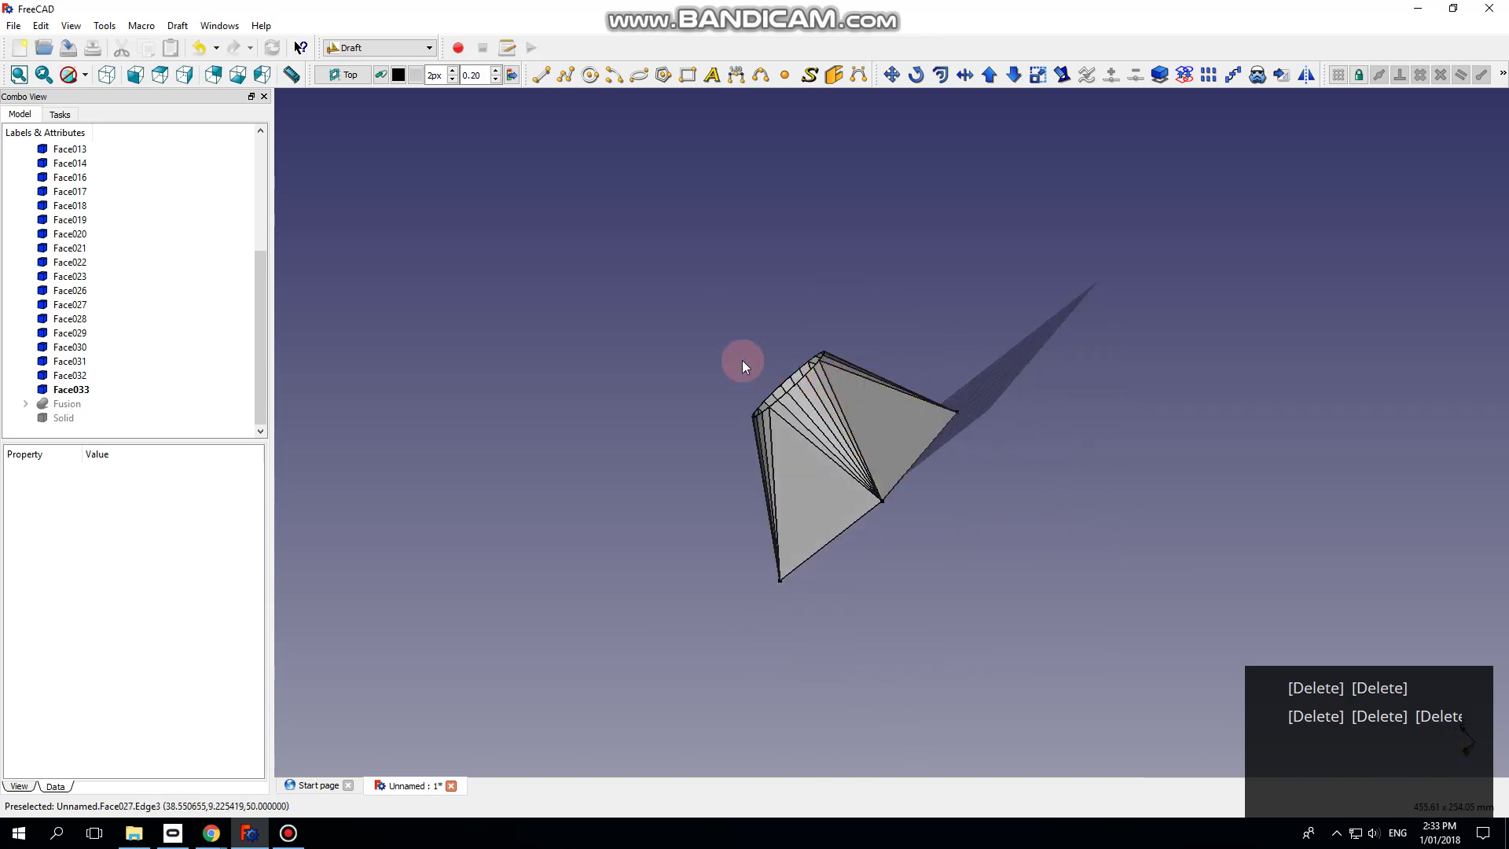
middle_click_drag(728, 314, 579, 351)
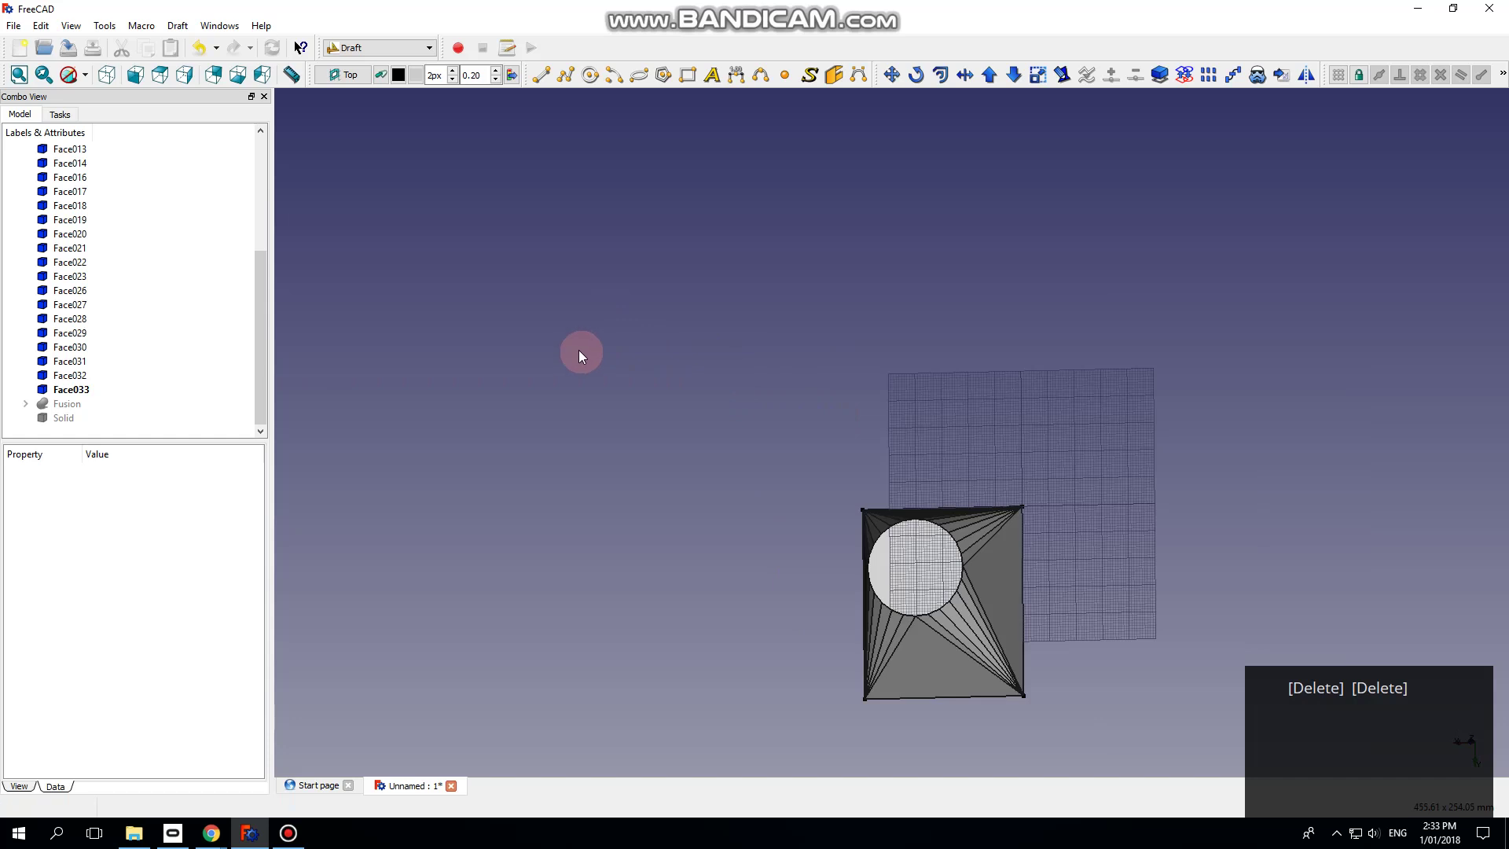
Step: Switch to the top view and zoom in on the model
left_click(160, 74)
scroll(998, 208, "down", 1)
scroll(930, 201, "up", 5)
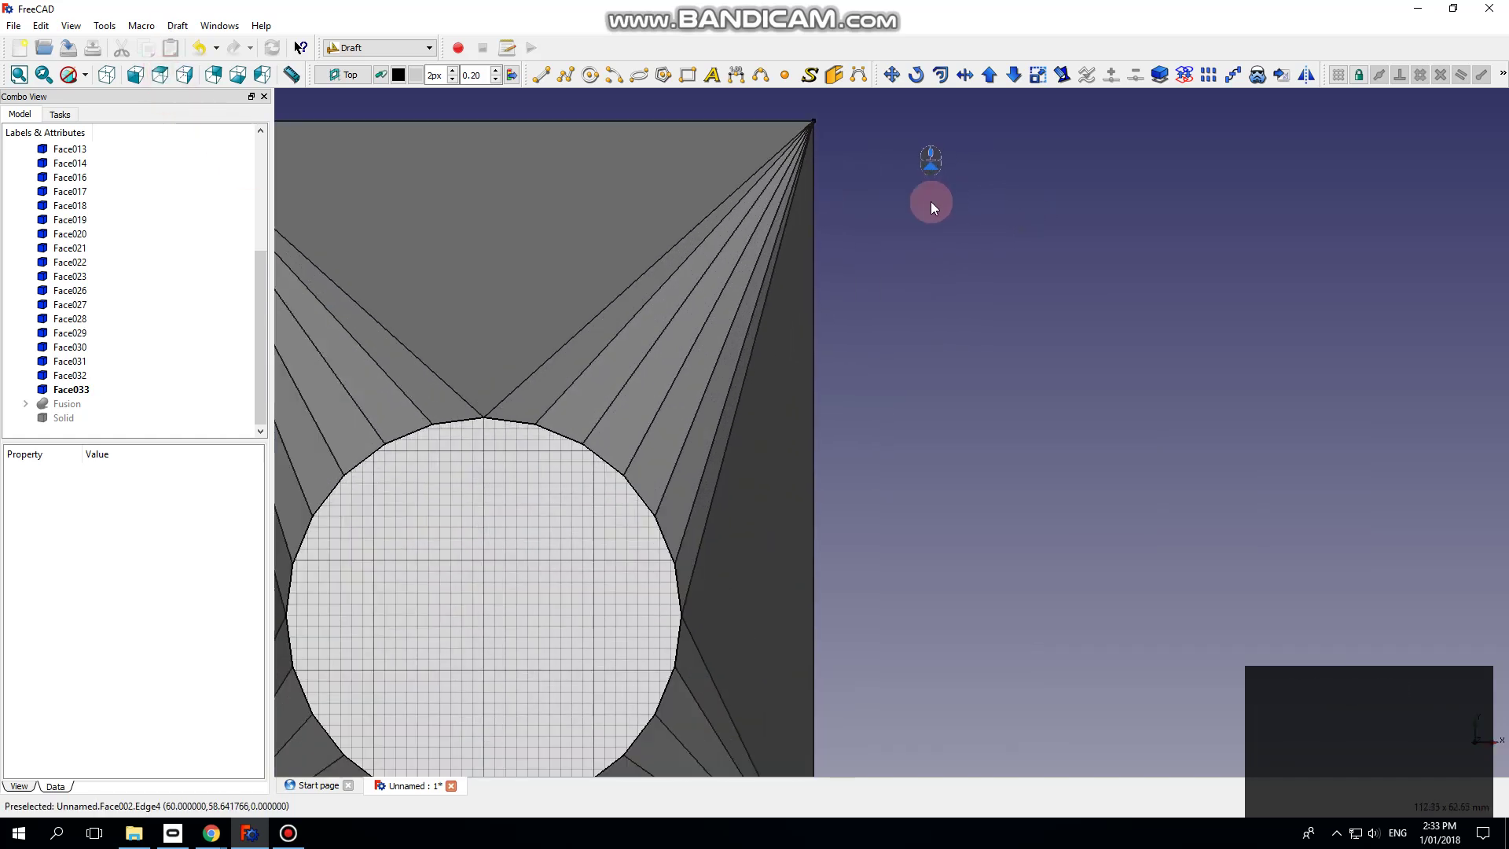
scroll(994, 190, "down", 2)
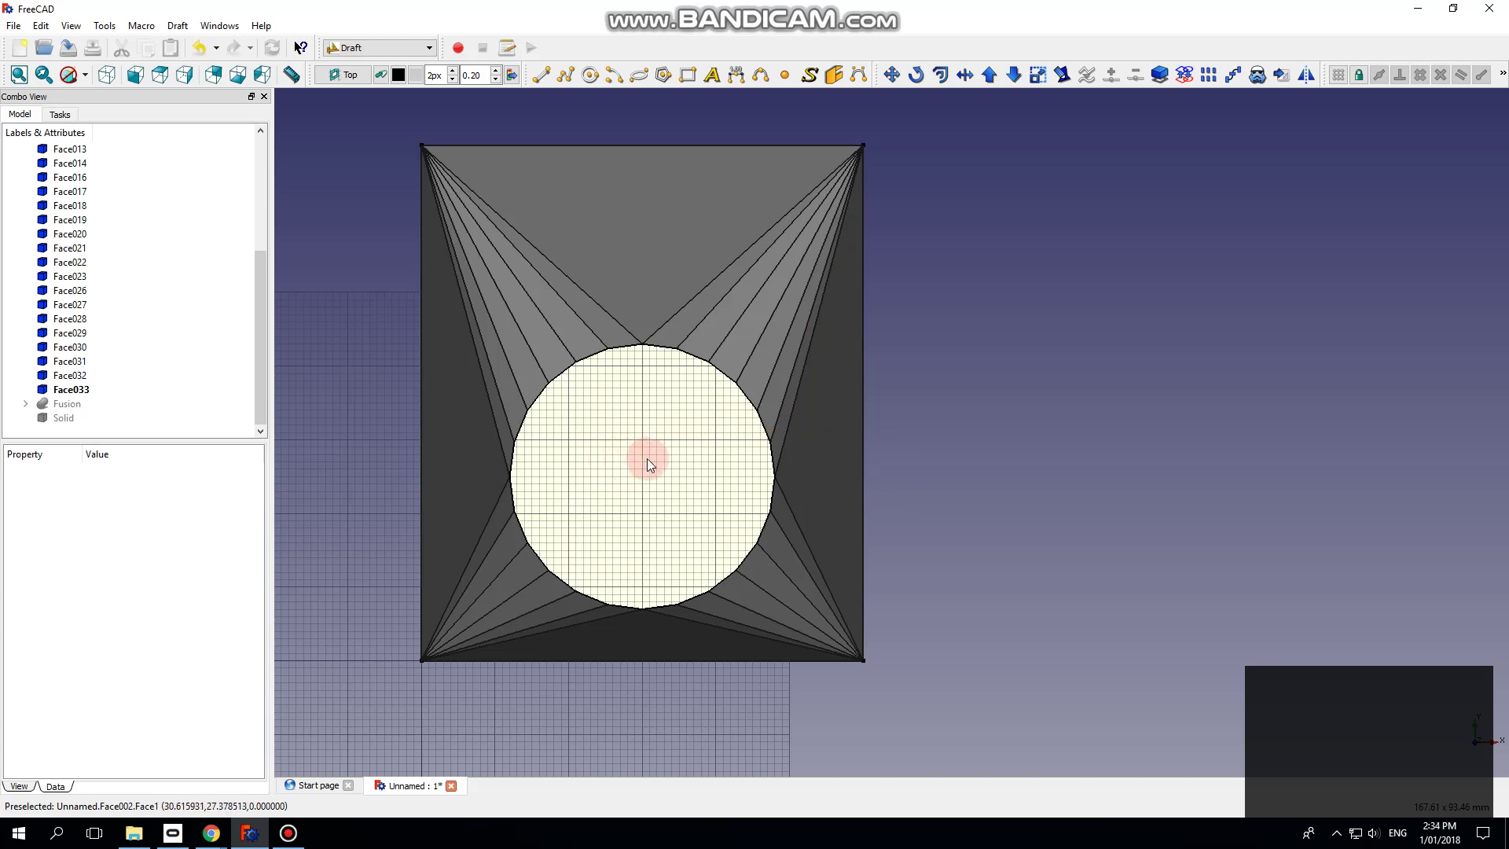
Step: Multi-select the upper slivers, the big top triangle, and the left-side faces including the big left triangle
left_click(784, 426)
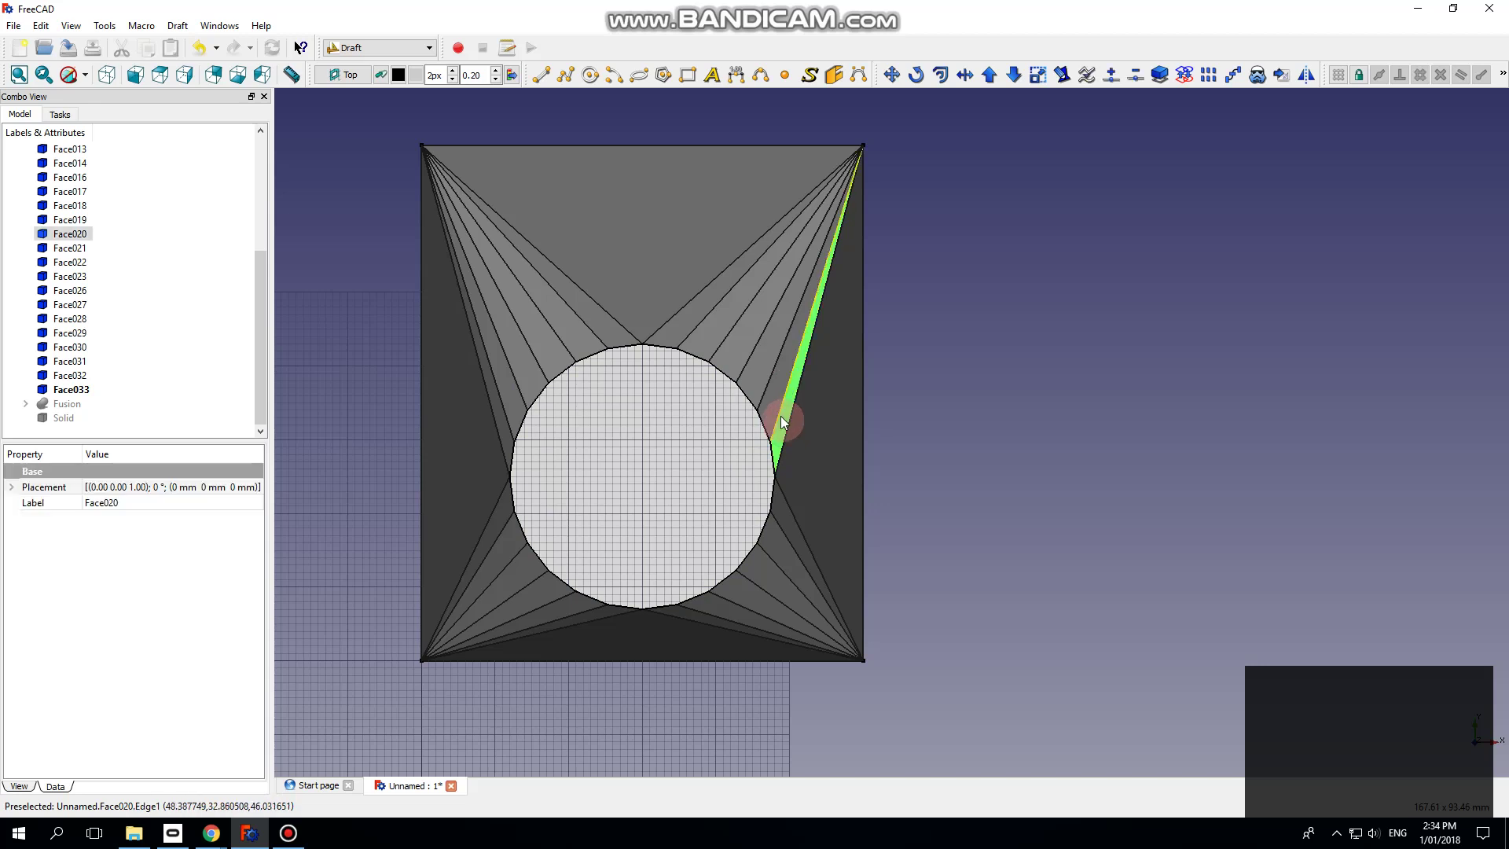
left_click(777, 406, "ctrl")
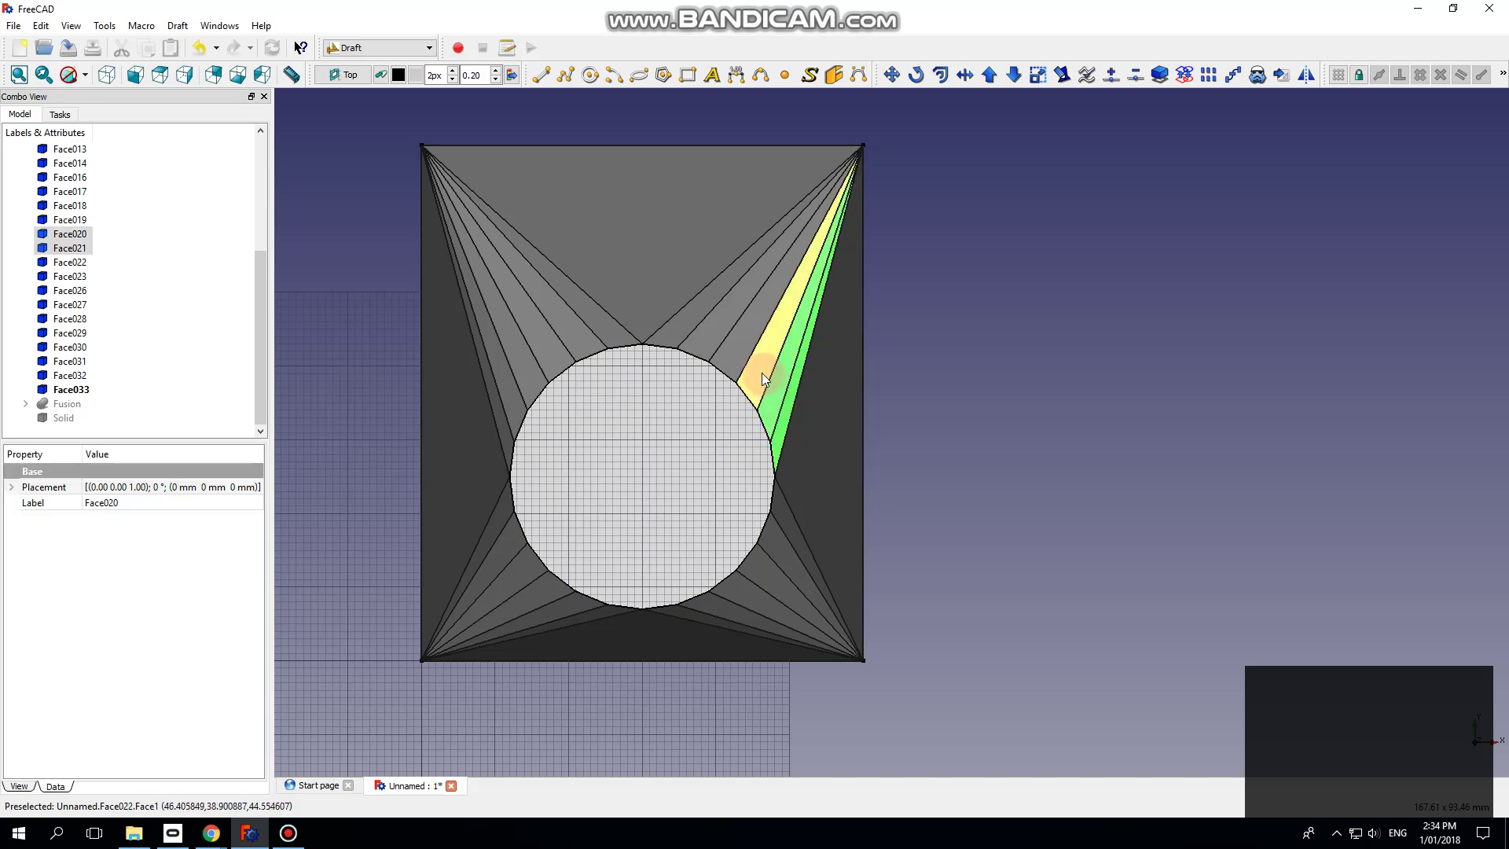
left_click(760, 372, "ctrl")
left_click(734, 348, "ctrl")
left_click(694, 322, "ctrl")
left_click(680, 300, "ctrl")
left_click(574, 337, "ctrl")
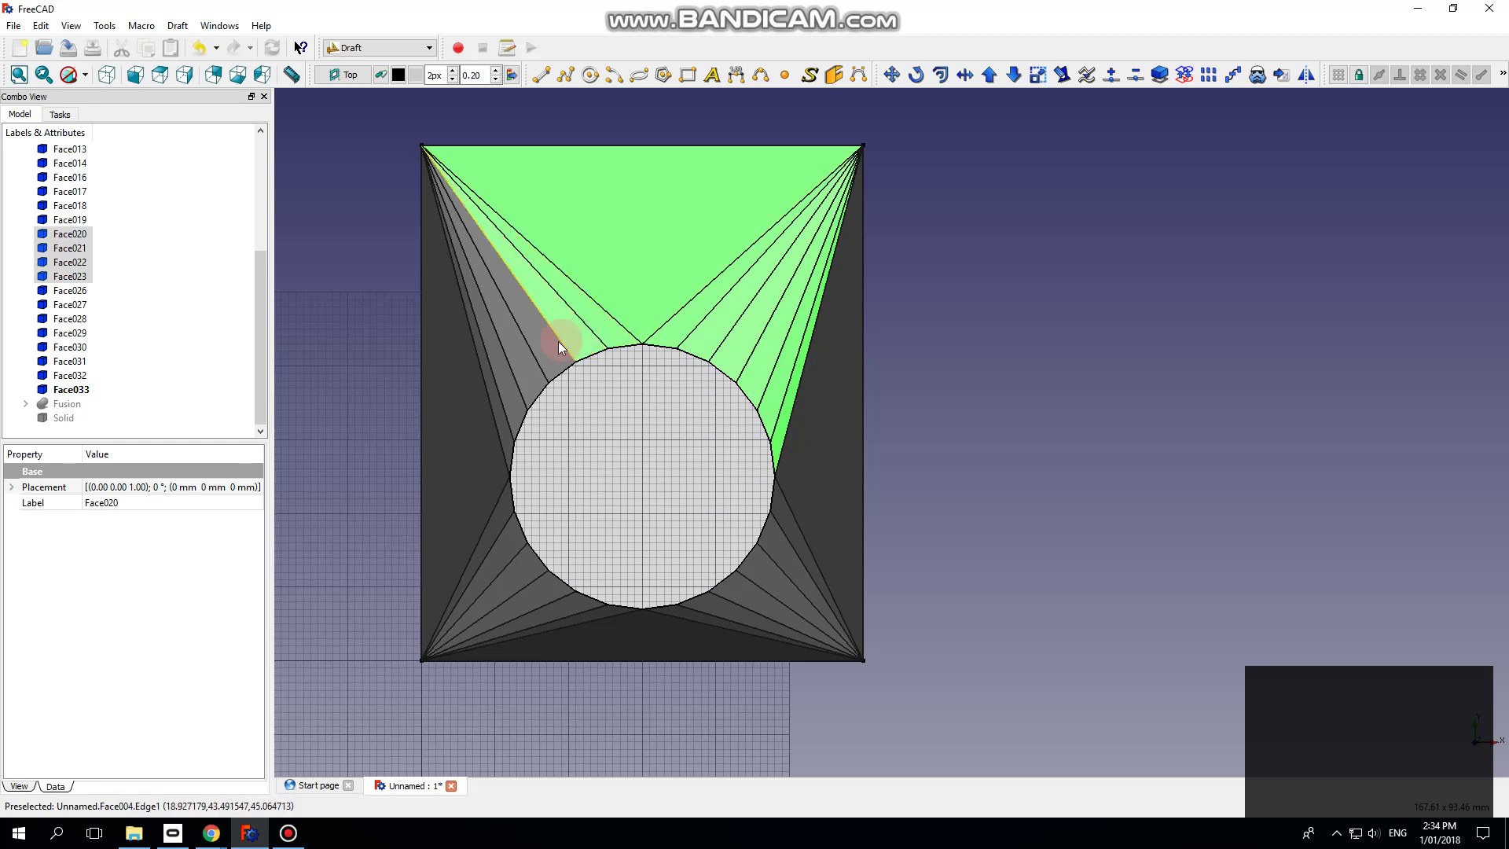
left_click(549, 351, "ctrl")
left_click(528, 361, "ctrl")
left_click(512, 392, "ctrl")
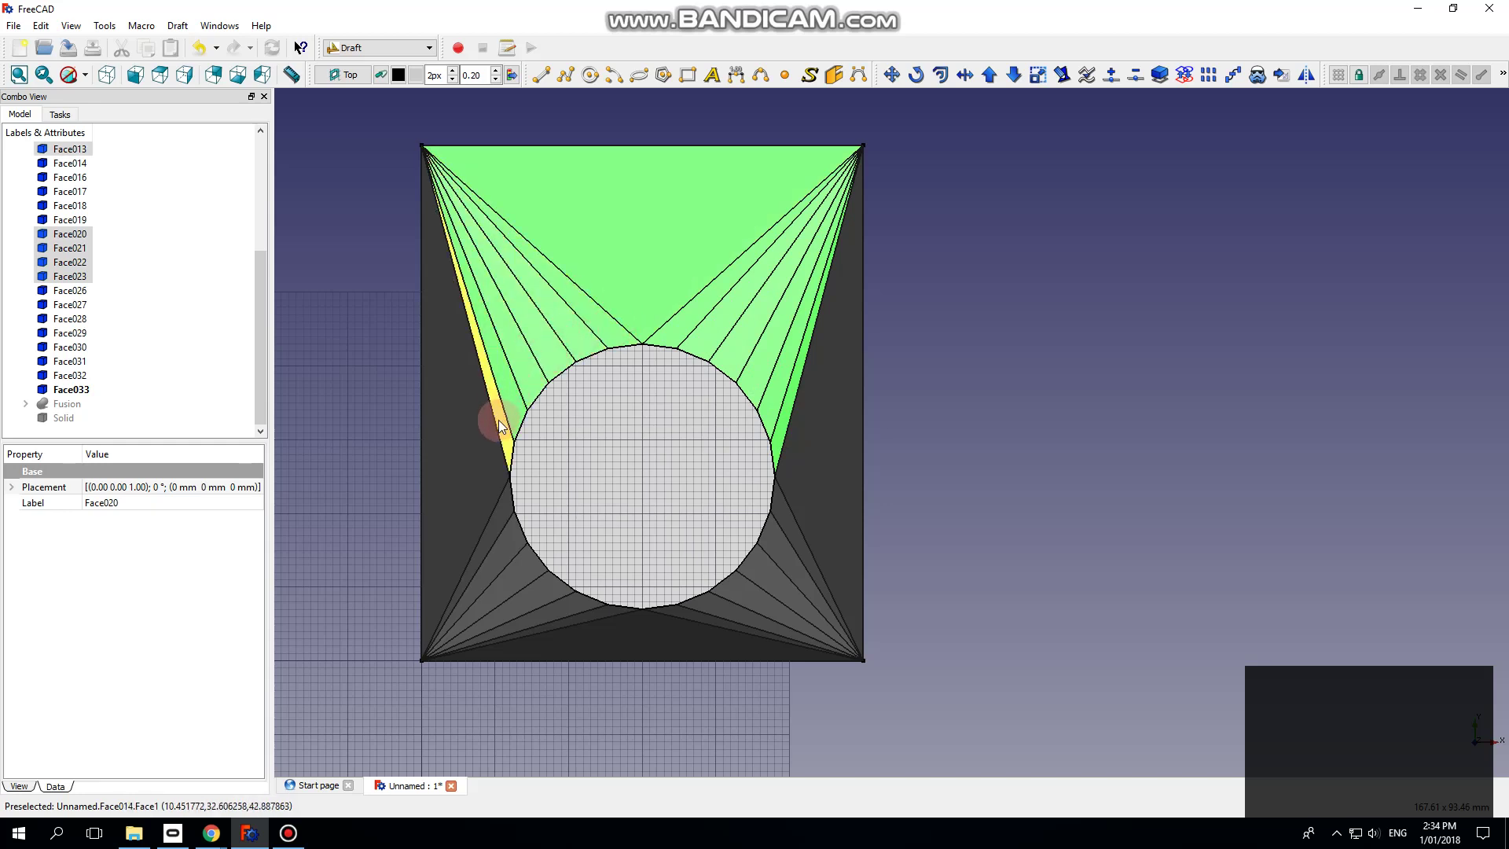
left_click(470, 441, "ctrl")
Step: Add the lower, bottom and right-side faces and the central circle to the selection
left_click(496, 507, "ctrl")
left_click(507, 539, "ctrl")
left_click(517, 567, "ctrl")
left_click(531, 587, "ctrl")
left_click(544, 600, "ctrl")
left_click(593, 624, "ctrl")
left_click(685, 615, "ctrl")
left_click(715, 603, "ctrl")
left_click(742, 590, "ctrl")
left_click(777, 564, "ctrl")
left_click(782, 551, "ctrl")
left_click(805, 542, "ctrl")
left_click(811, 488, "ctrl")
left_click(697, 471, "ctrl")
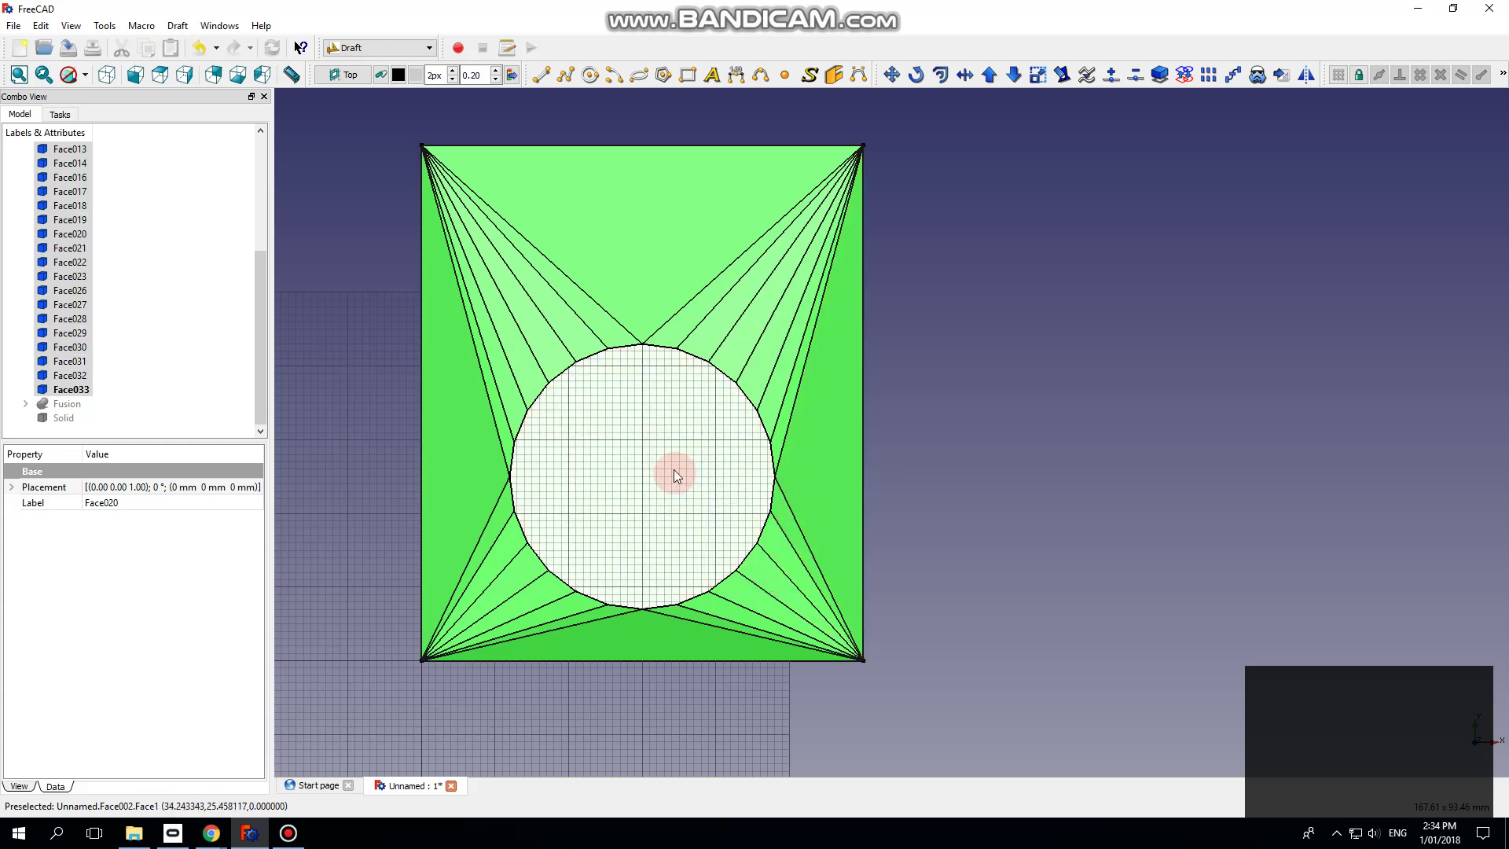
Step: Execute the unfold.py user macro, laying the faces out around the square base
left_click(507, 51)
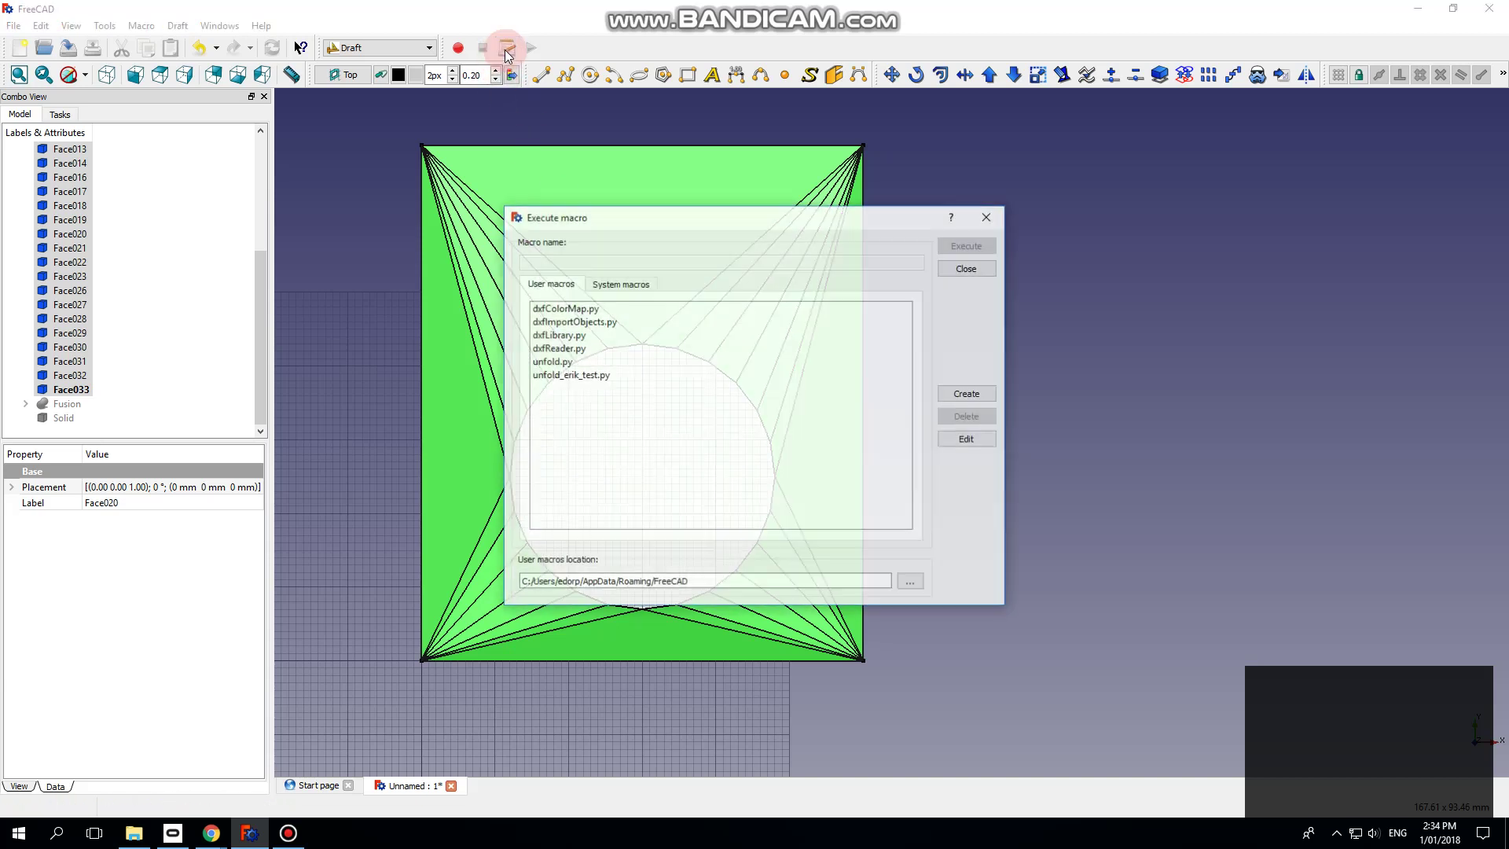
left_click(559, 363)
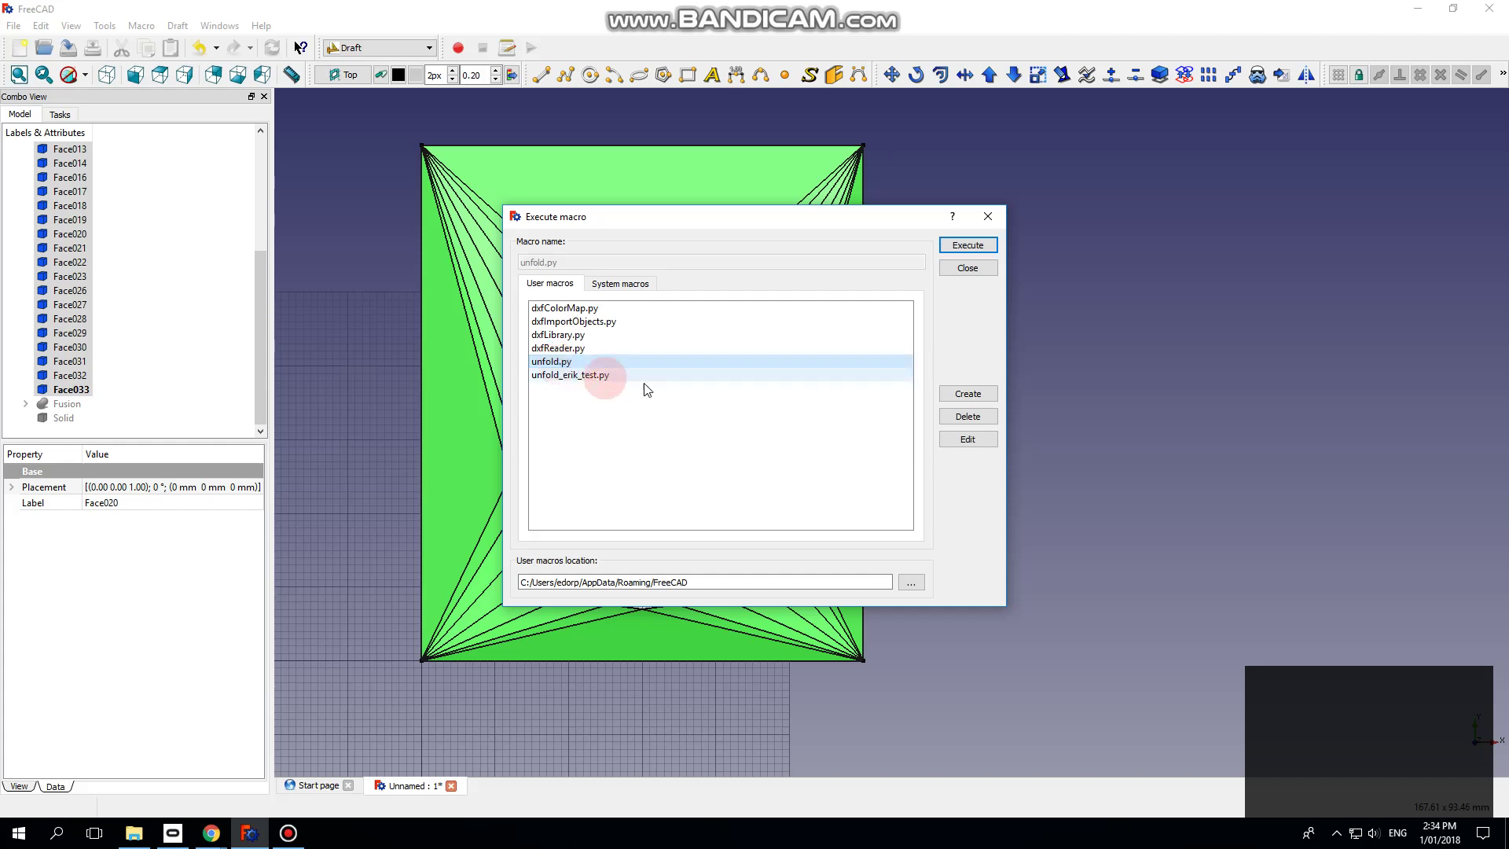
left_click(967, 246)
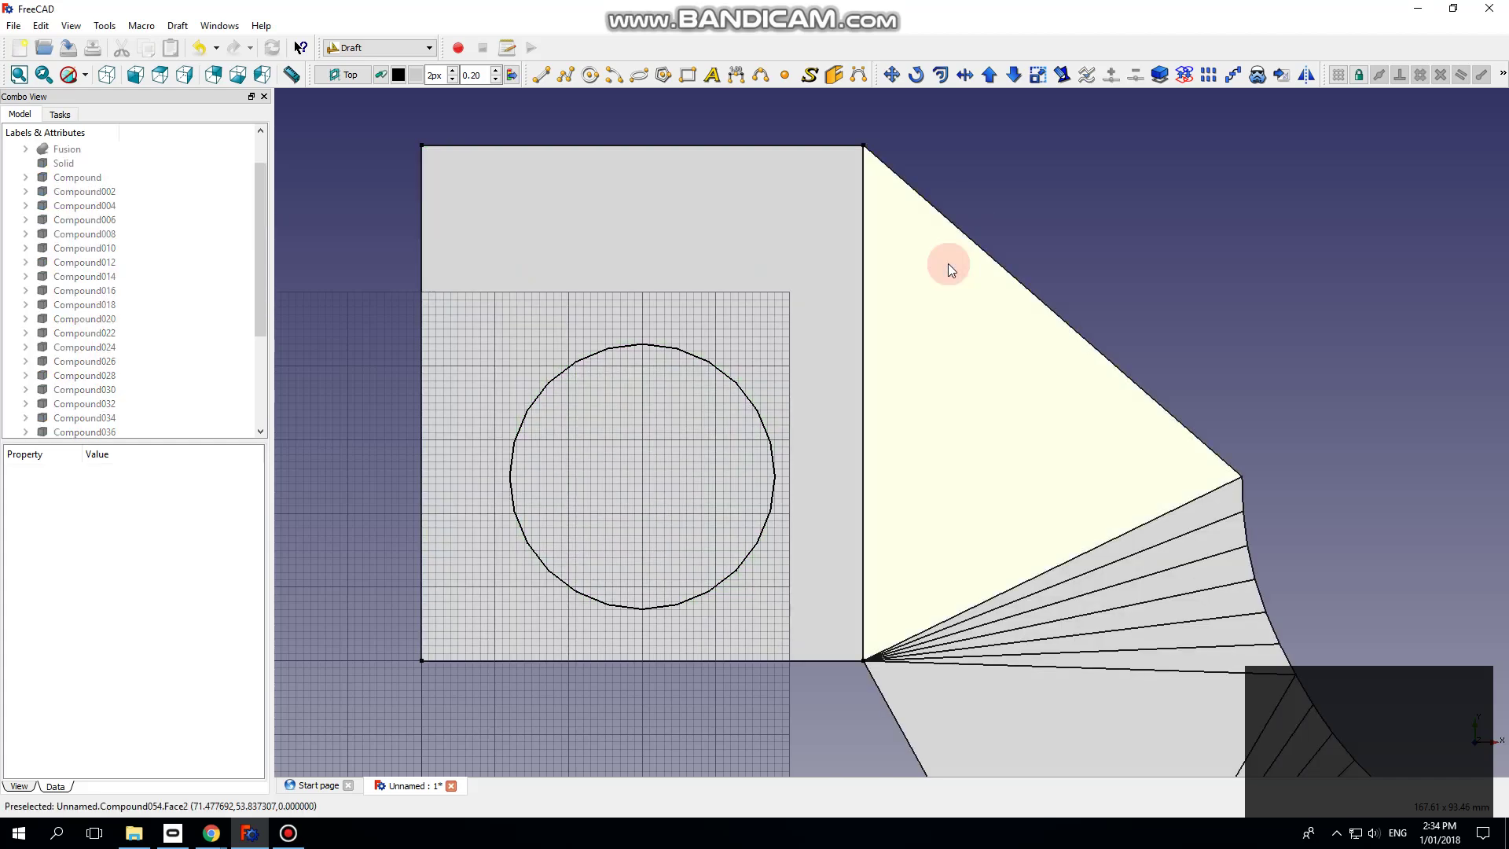
scroll(440, 301, "down", 5)
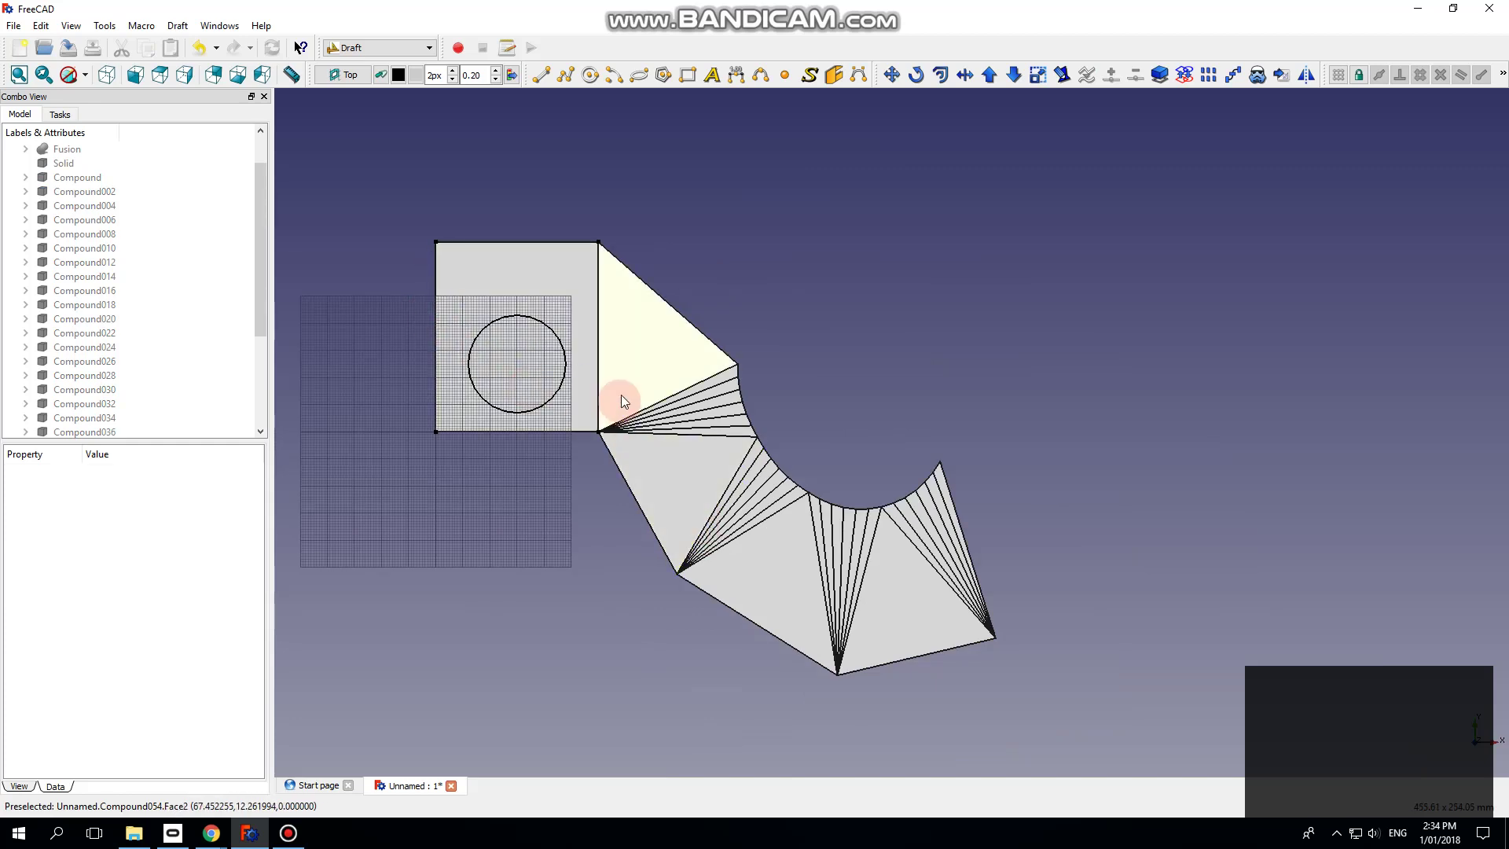